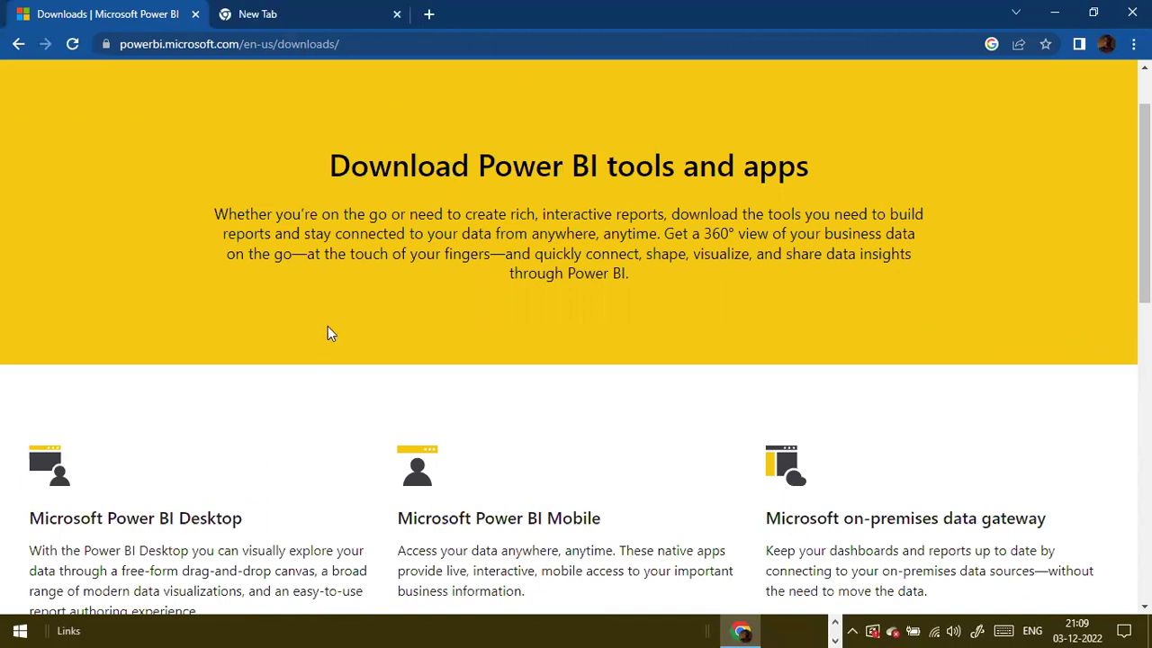
# Show the Windows desktop and launch Epic Pen from there.
pyautogui.scroll(-2, 328, 326)
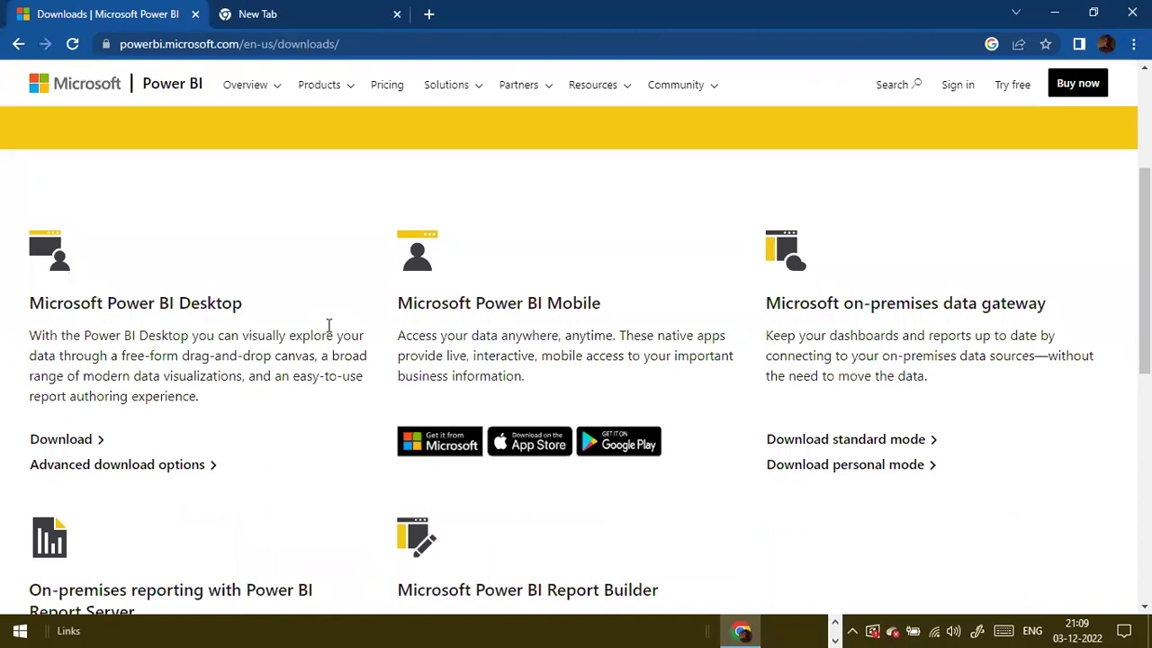
pyautogui.scroll(3, 328, 326)
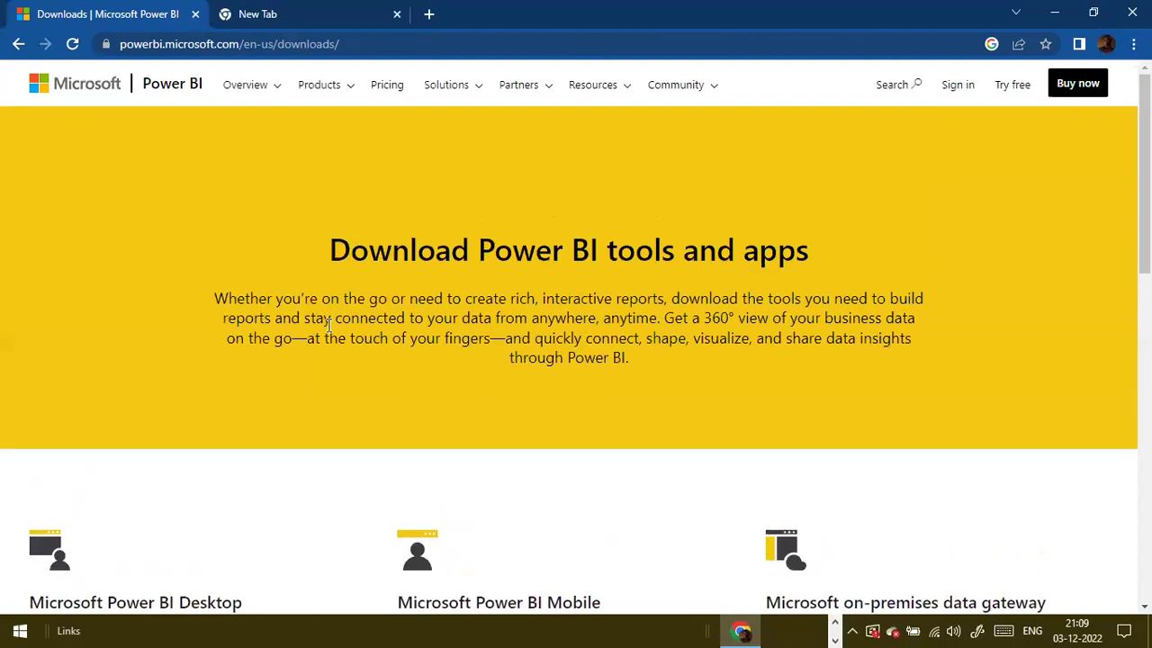
pyautogui.scroll(-3, 365, 284)
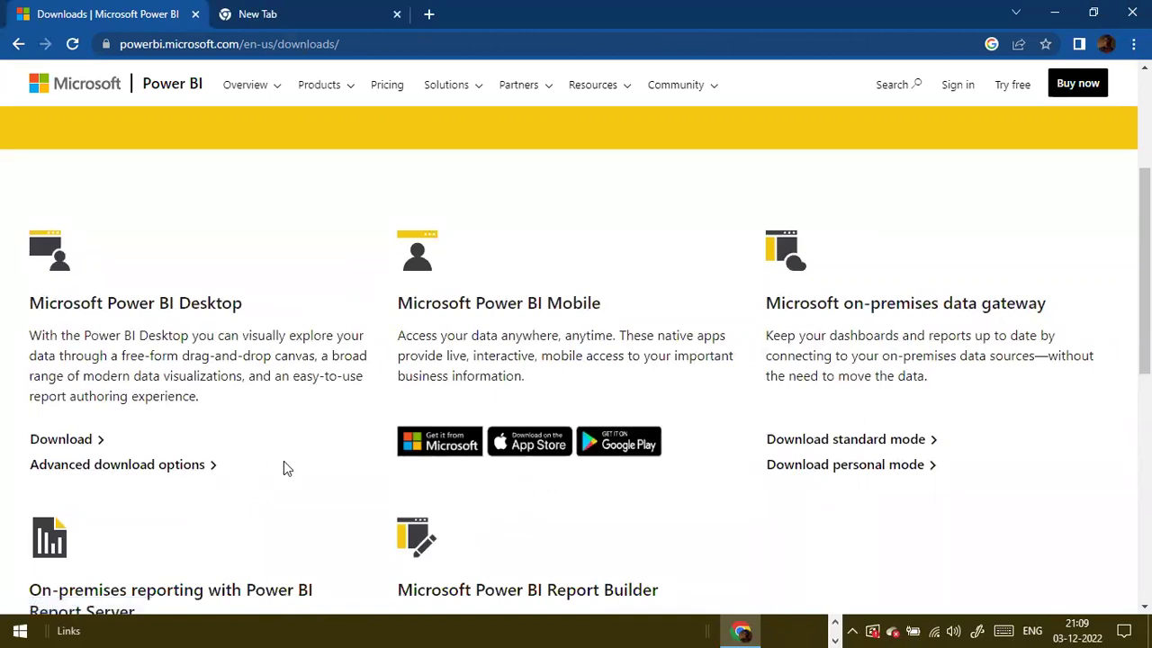
pyautogui.click(836, 626)
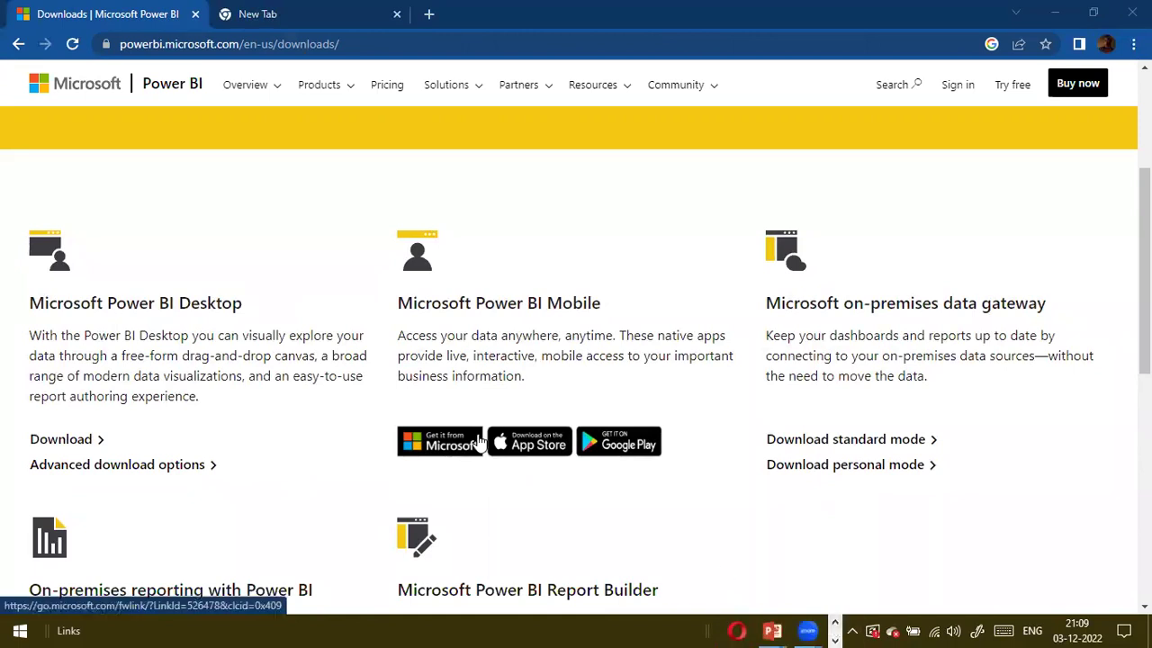
pyautogui.press('super+d')
pyautogui.write('ep')
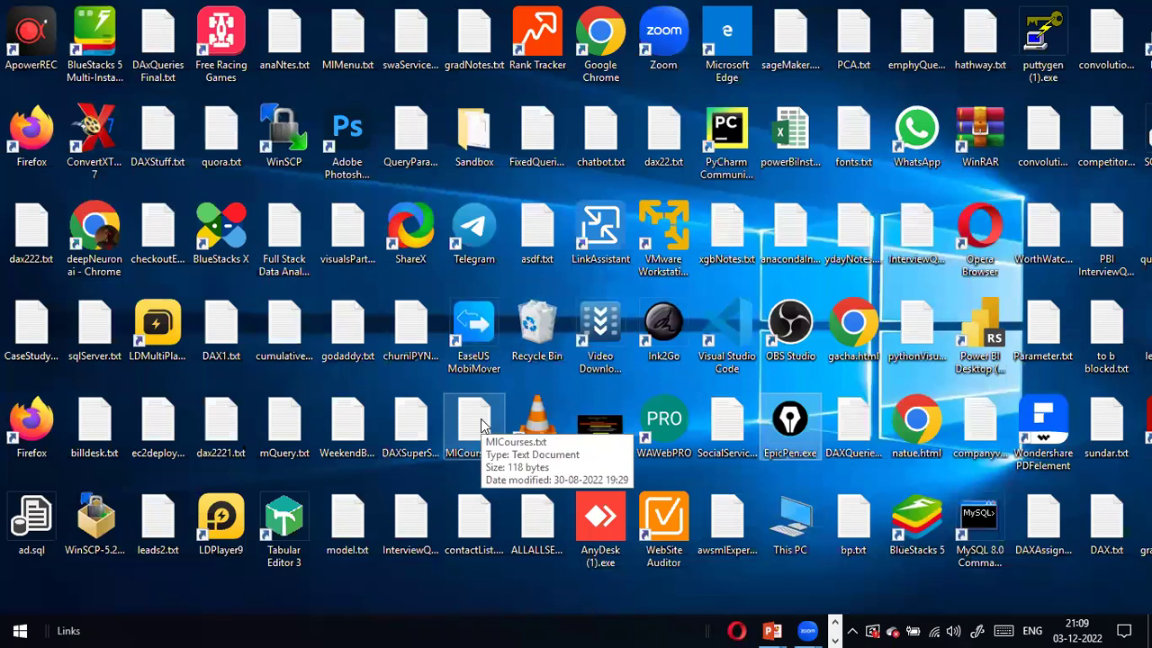
pyautogui.doubleClick(799, 410)
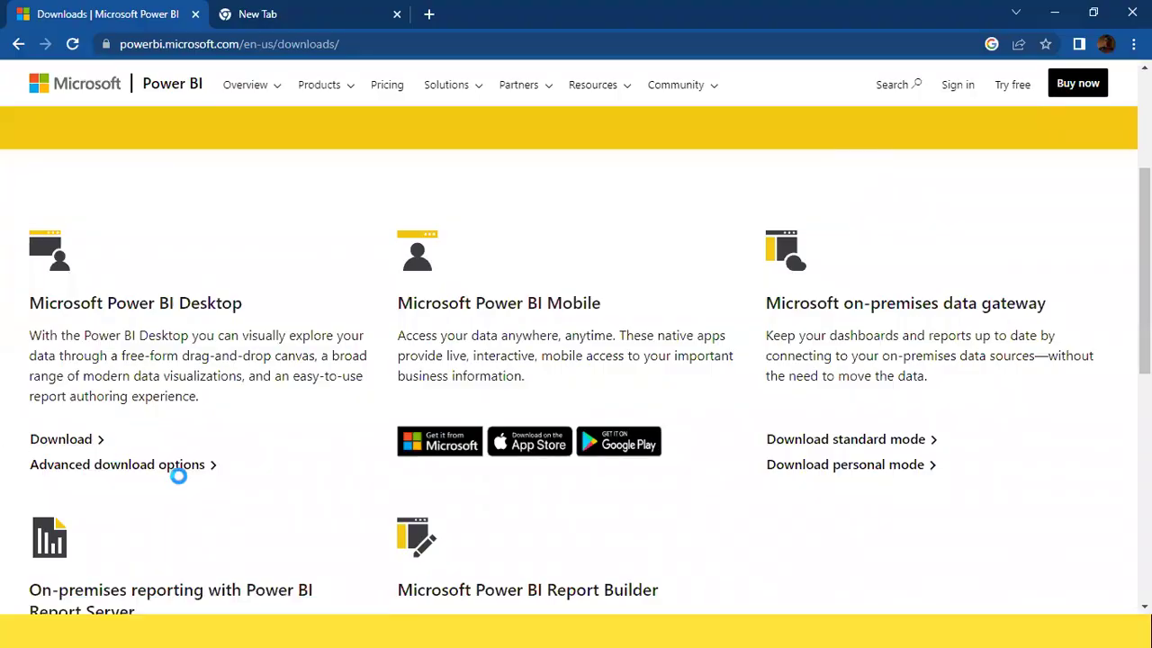
# Open the advanced download options for Microsoft Power BI Desktop, move the Epic Pen toolbar aside and close the duplicate Epic Pen window.
pyautogui.click(130, 462)
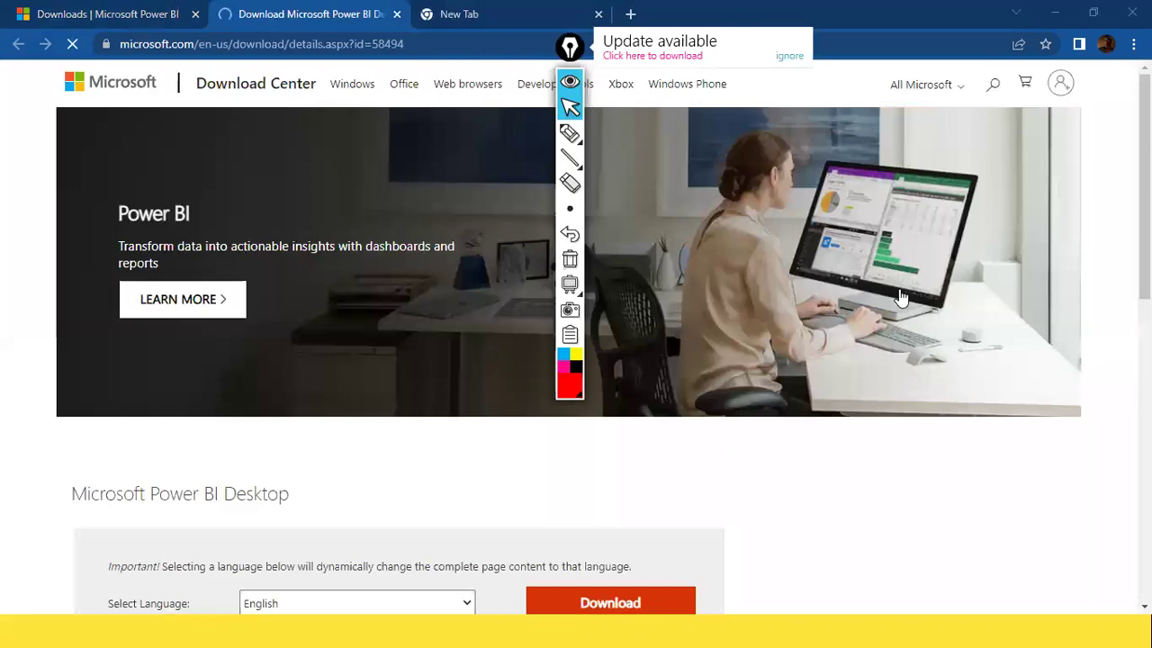
pyautogui.moveTo(564, 50); pyautogui.dragTo(866, 438)
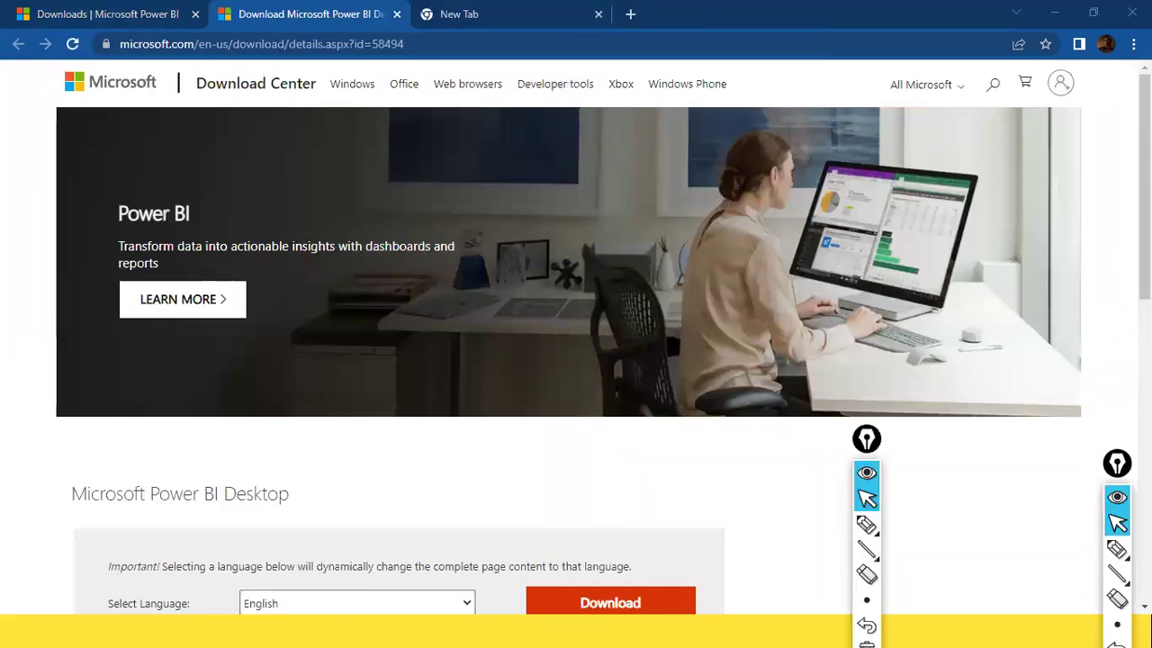
pyautogui.press('super')
pyautogui.moveTo(781, 630)
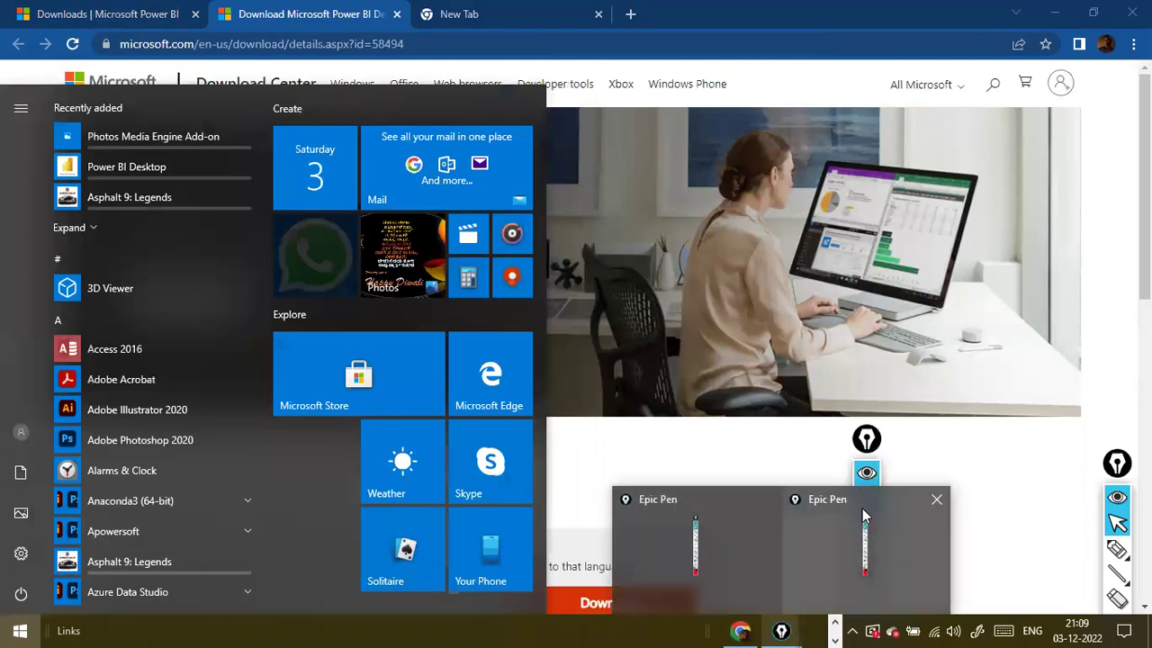
pyautogui.click(936, 500)
pyautogui.click(939, 466)
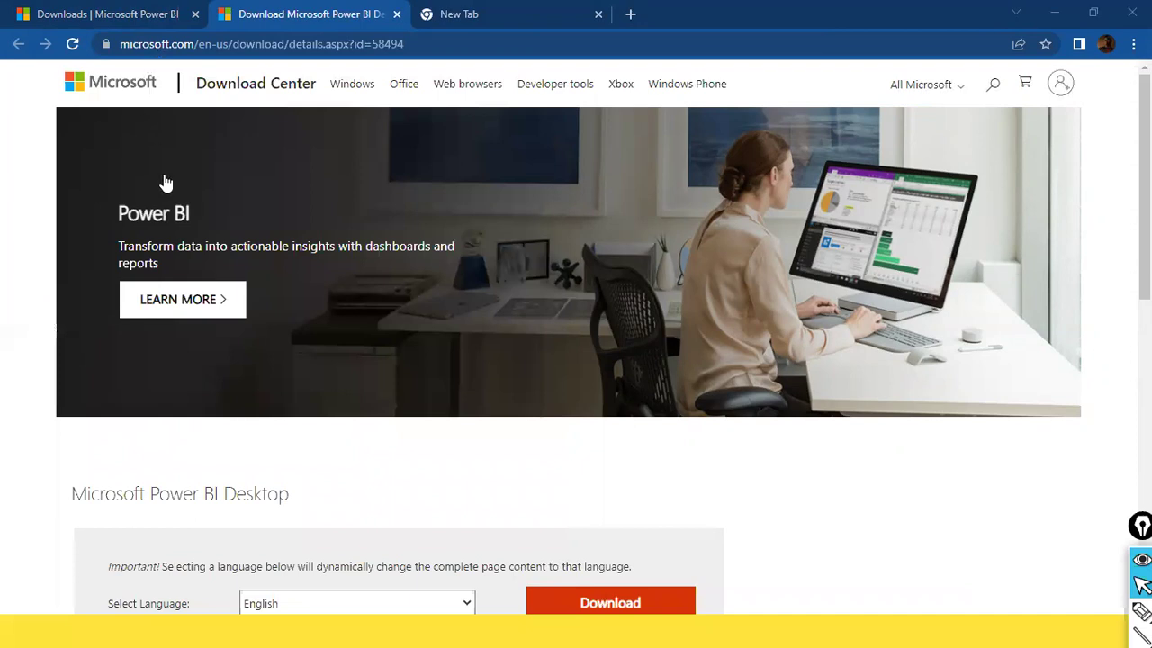
# Return to the Power BI downloads page and draw a red arrow pointing to the Advanced download options link.
pyautogui.click(136, 20)
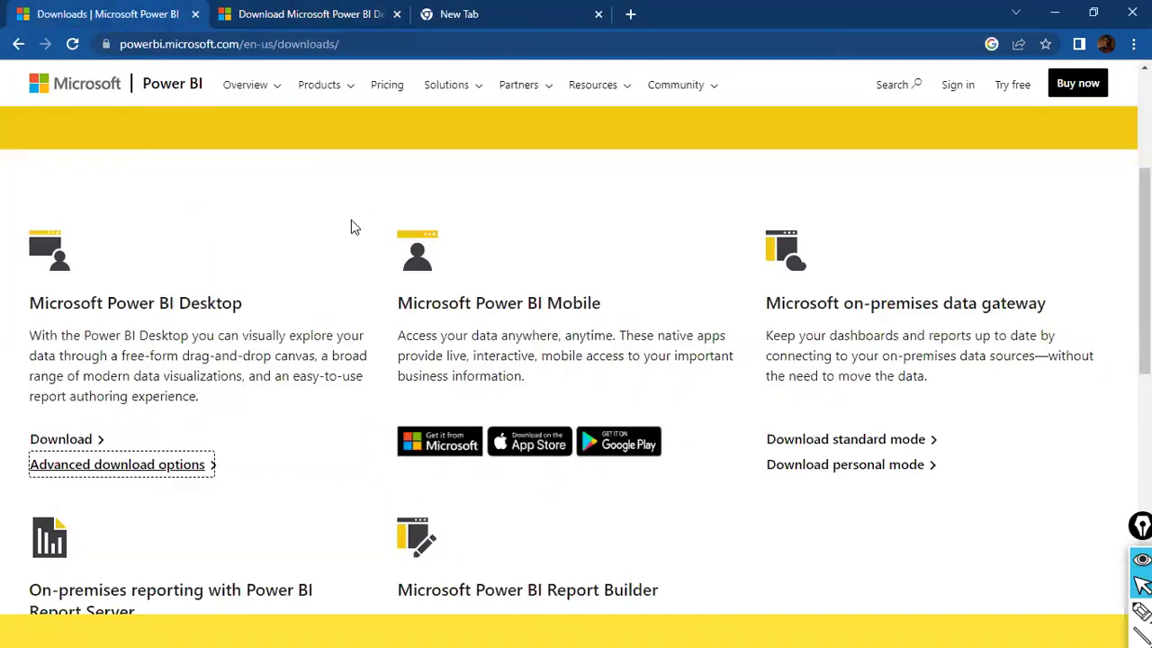
pyautogui.moveTo(319, 187); pyautogui.dragTo(180, 462)
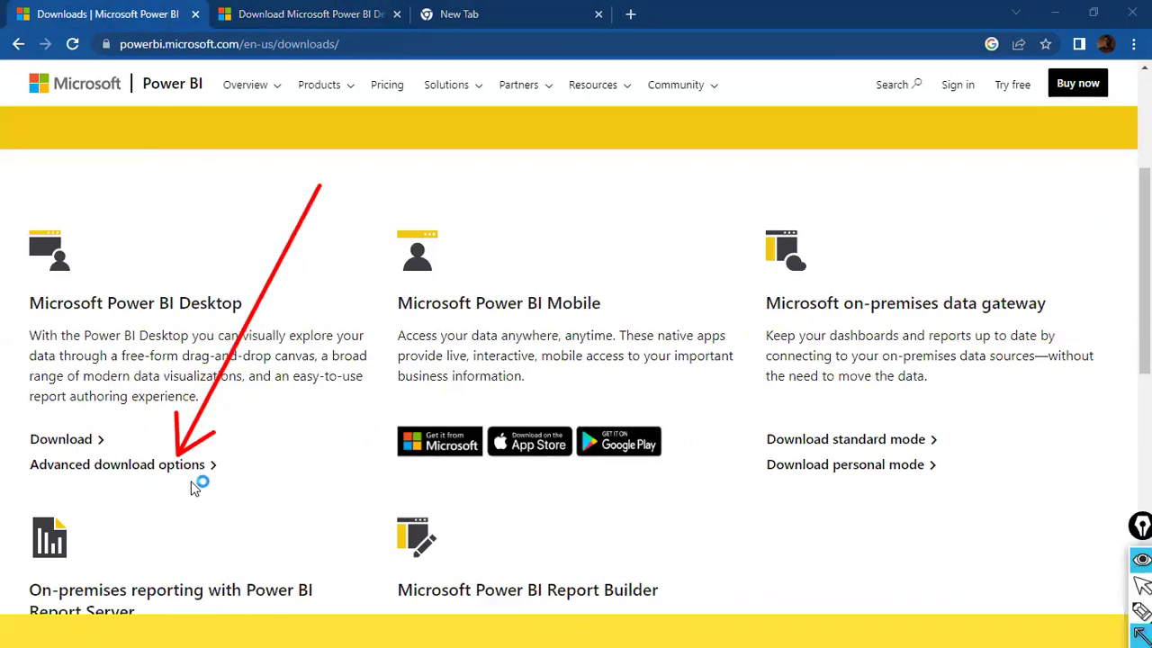
pyautogui.press('Escape')
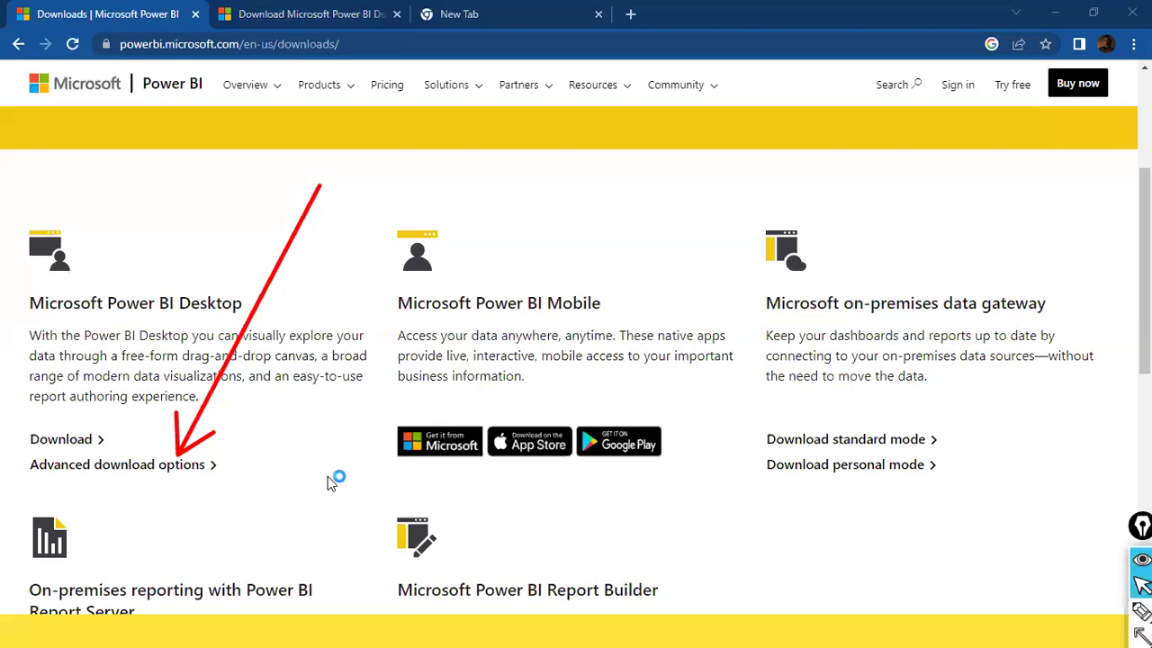
# On the Microsoft Power BI Desktop download page, draw two red arrows, one of them pointing towards Download, and clear them.
pyautogui.click(297, 14)
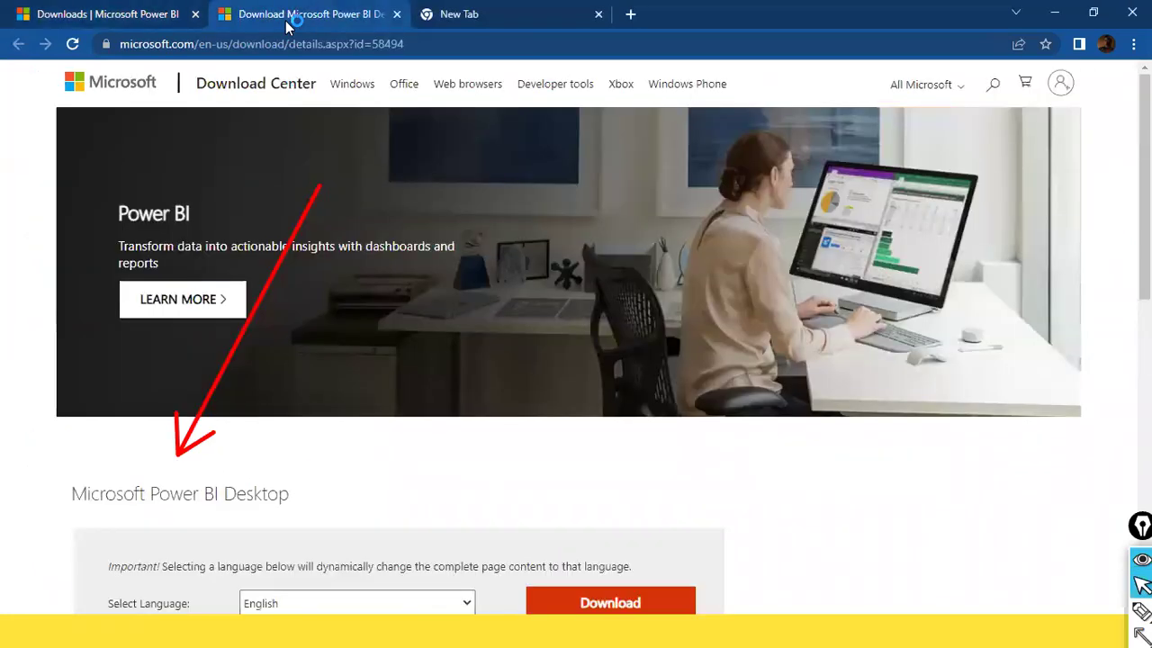
pyautogui.scroll(-2, 450, 239)
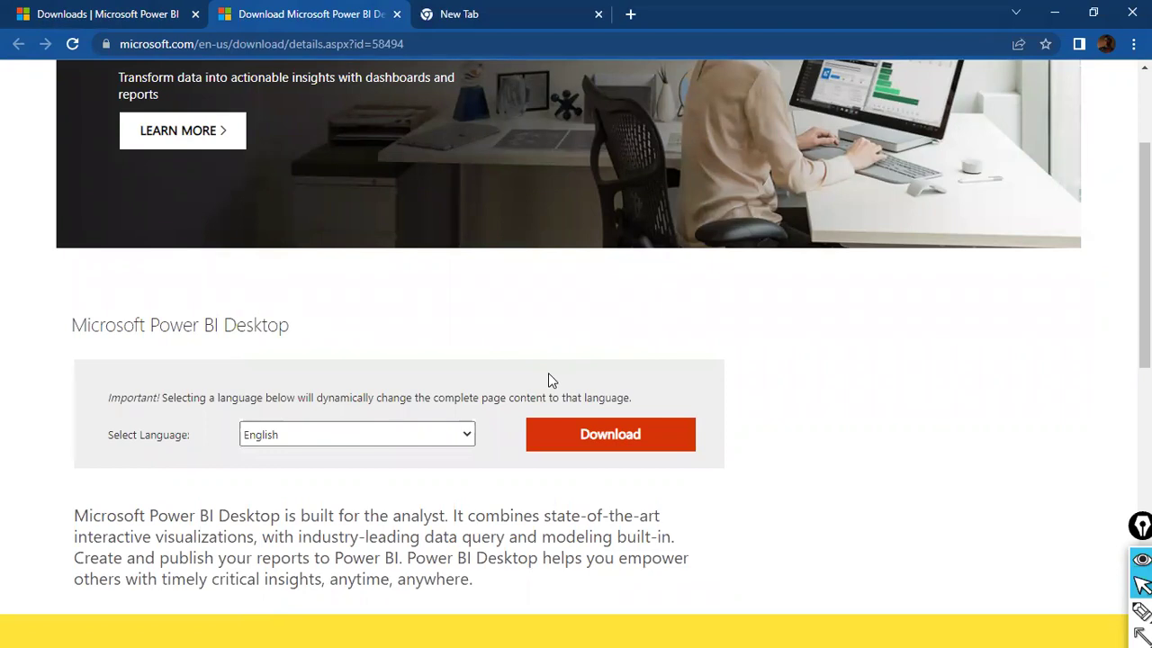
pyautogui.hotkey('ctrl', 'shift', 'a')
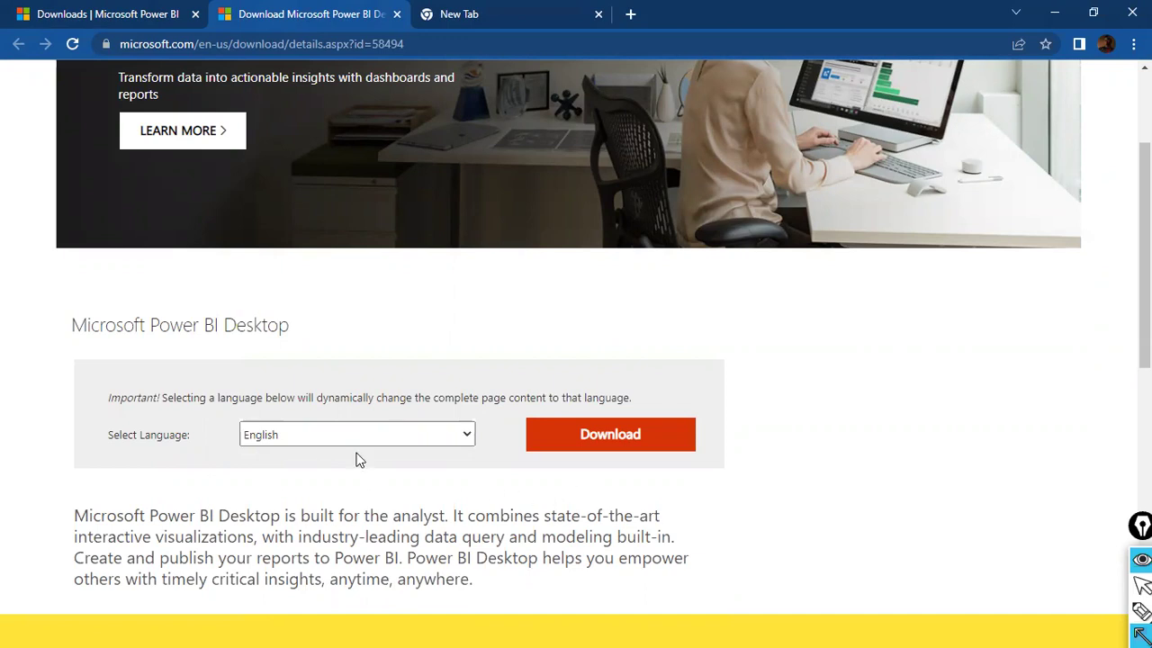
pyautogui.moveTo(956, 308); pyautogui.dragTo(776, 227)
pyautogui.moveTo(644, 291); pyautogui.dragTo(648, 385)
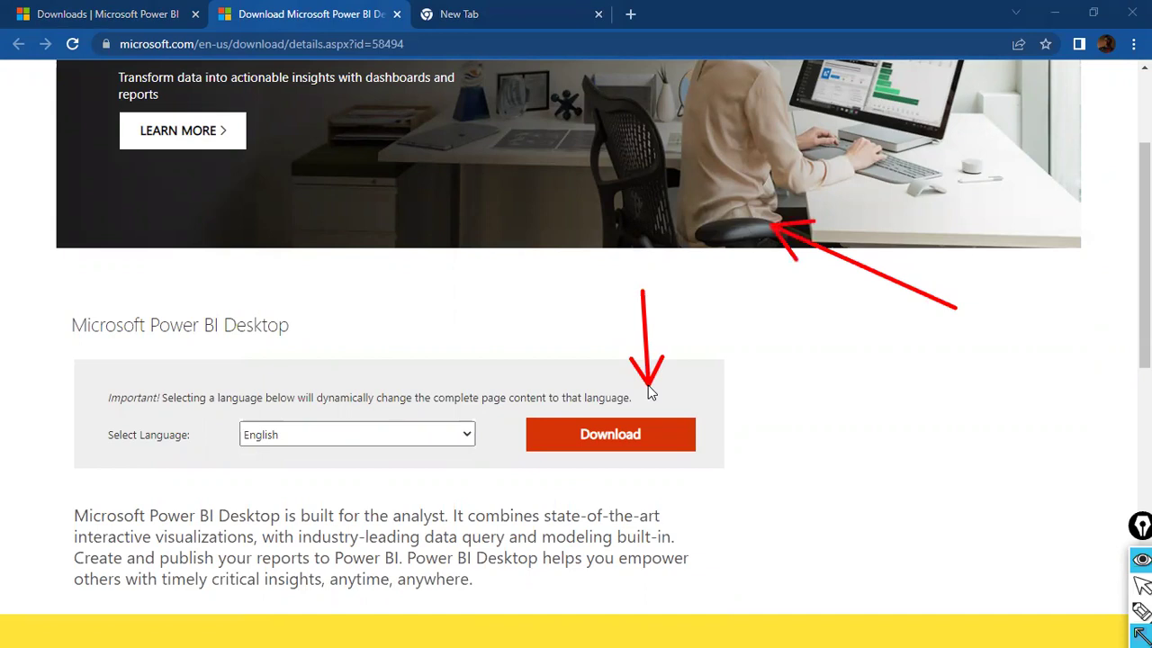
pyautogui.press('Escape')
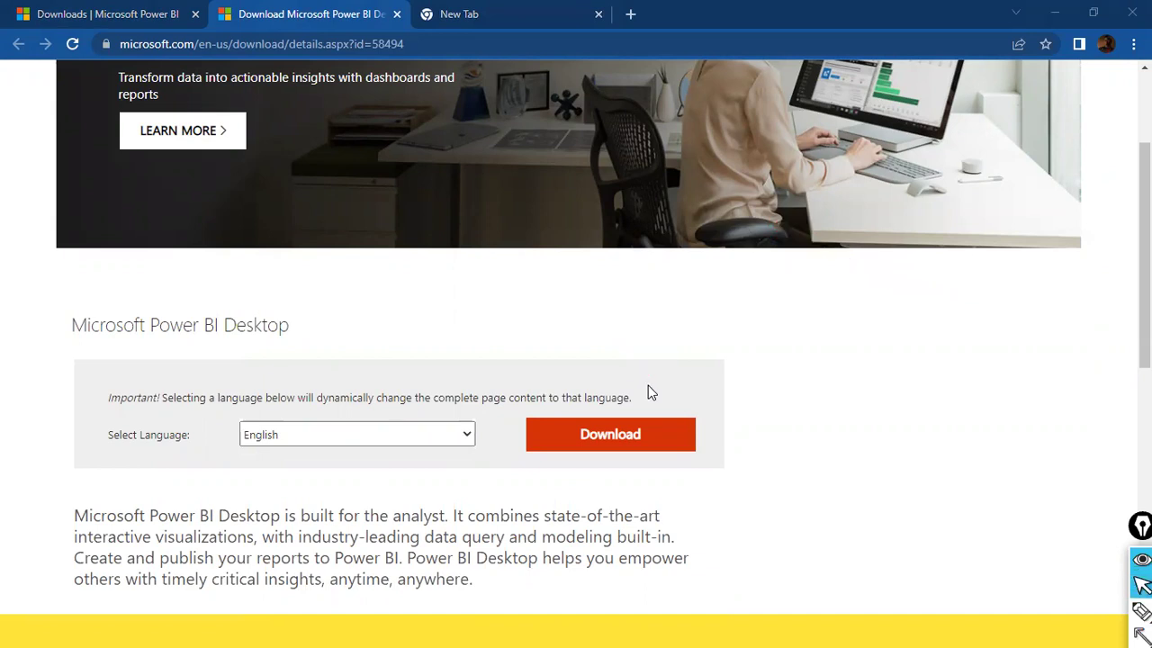
# Download the 64-bit Power BI Desktop installer, PBIDesktopSetup_x64.exe, in English.
pyautogui.click(621, 434)
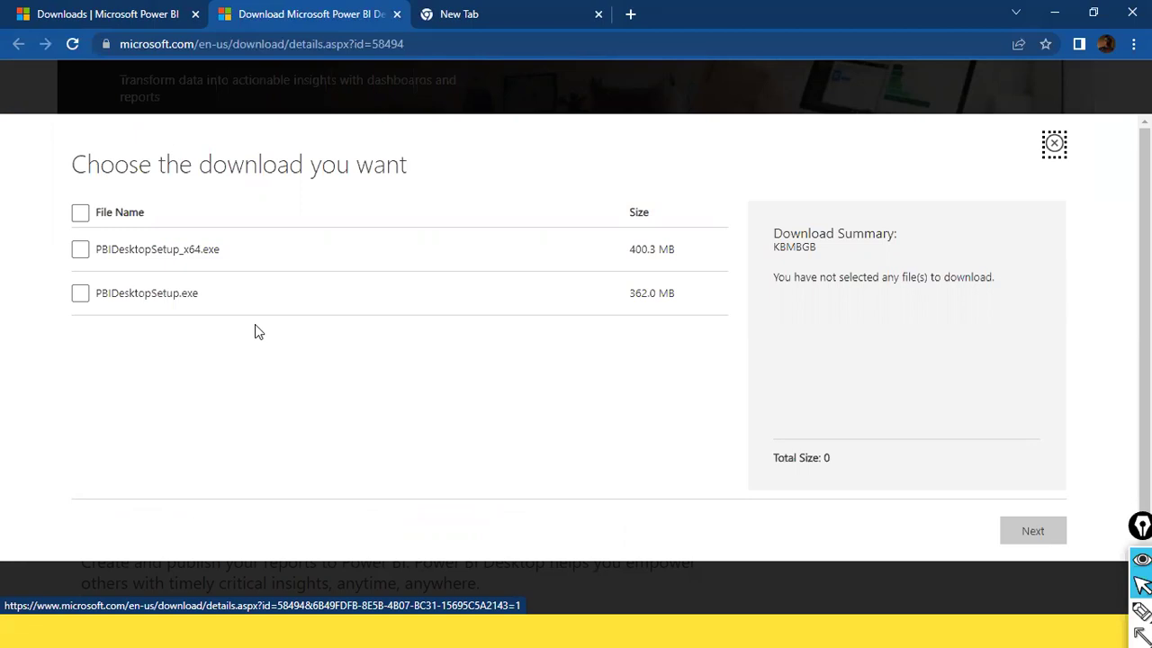
pyautogui.click(78, 253)
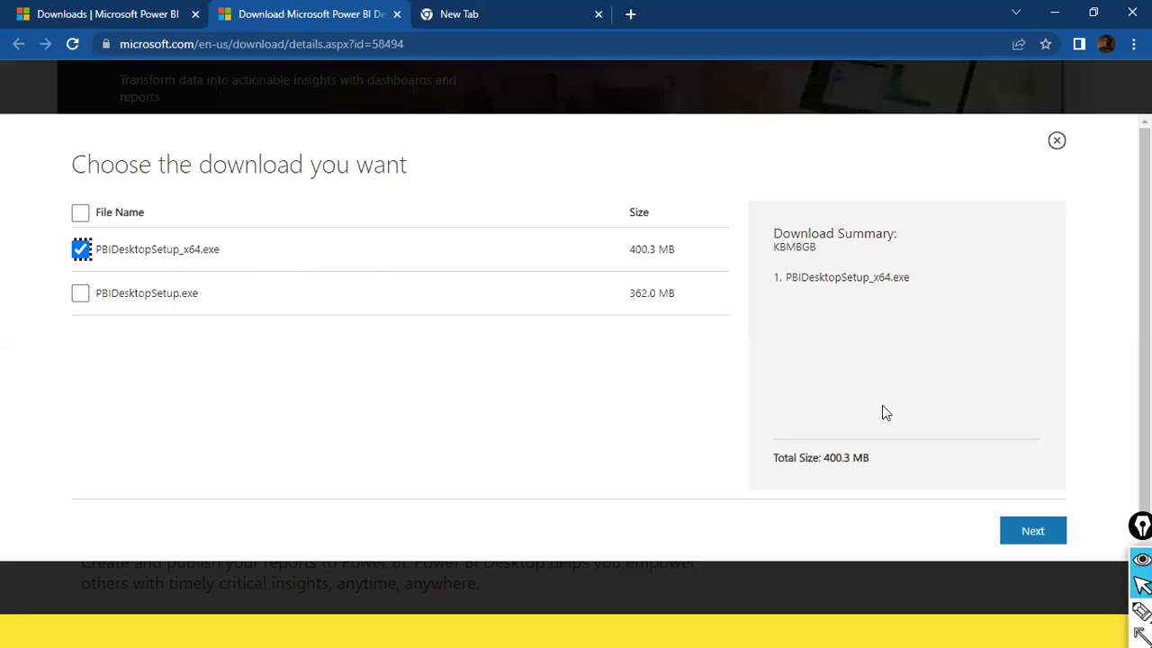
pyautogui.click(1030, 544)
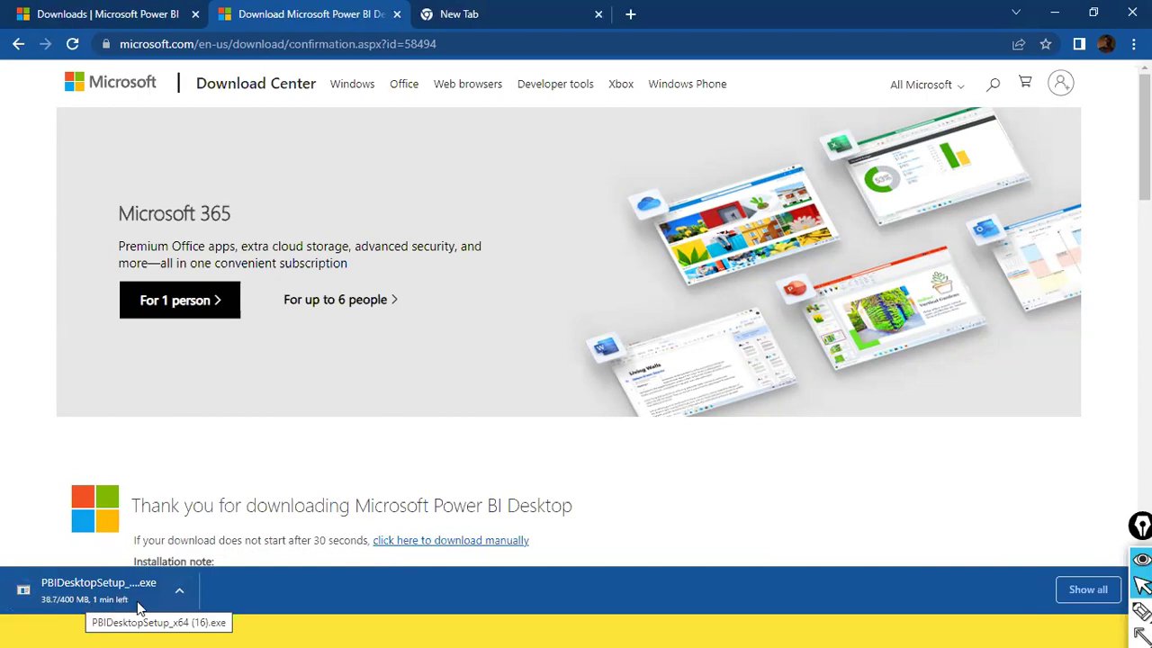
# Draw two red arrows pointing to the downloading PBIDesktopSetup file and clear them.
pyautogui.moveTo(128, 383); pyautogui.dragTo(116, 565)
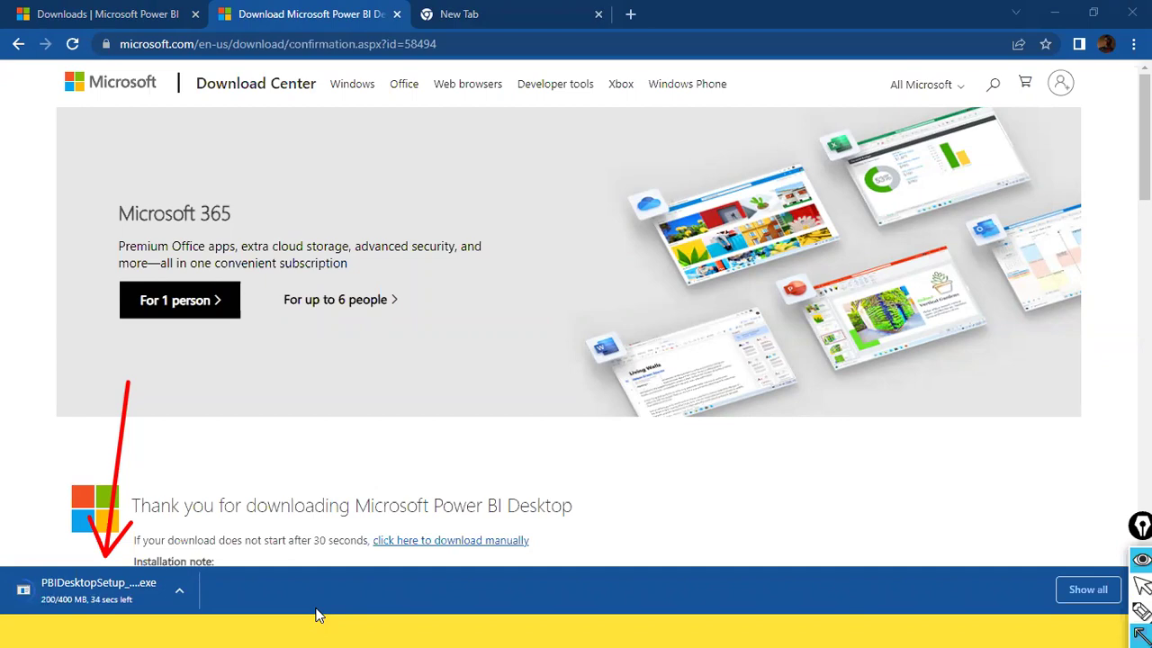
pyautogui.moveTo(323, 355)
pyautogui.mouseDown()
pyautogui.moveTo(320, 423)
pyautogui.moveTo(254, 414)
pyautogui.moveTo(106, 549)
pyautogui.mouseUp()
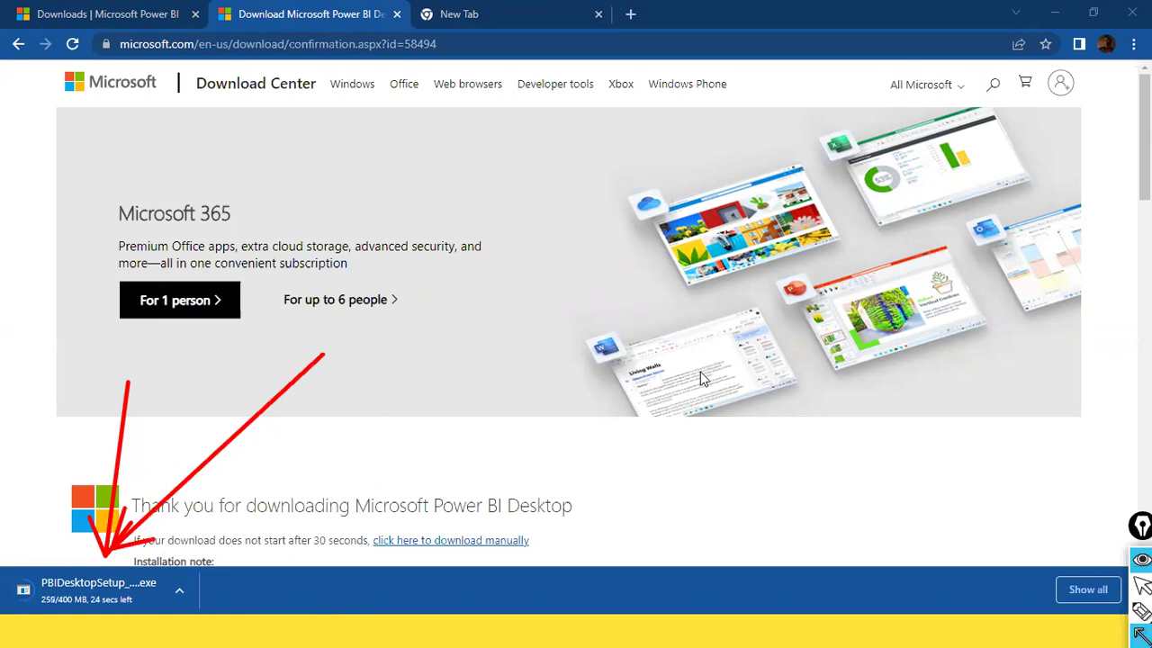
pyautogui.hotkey('ctrl', 'shift', 'c')
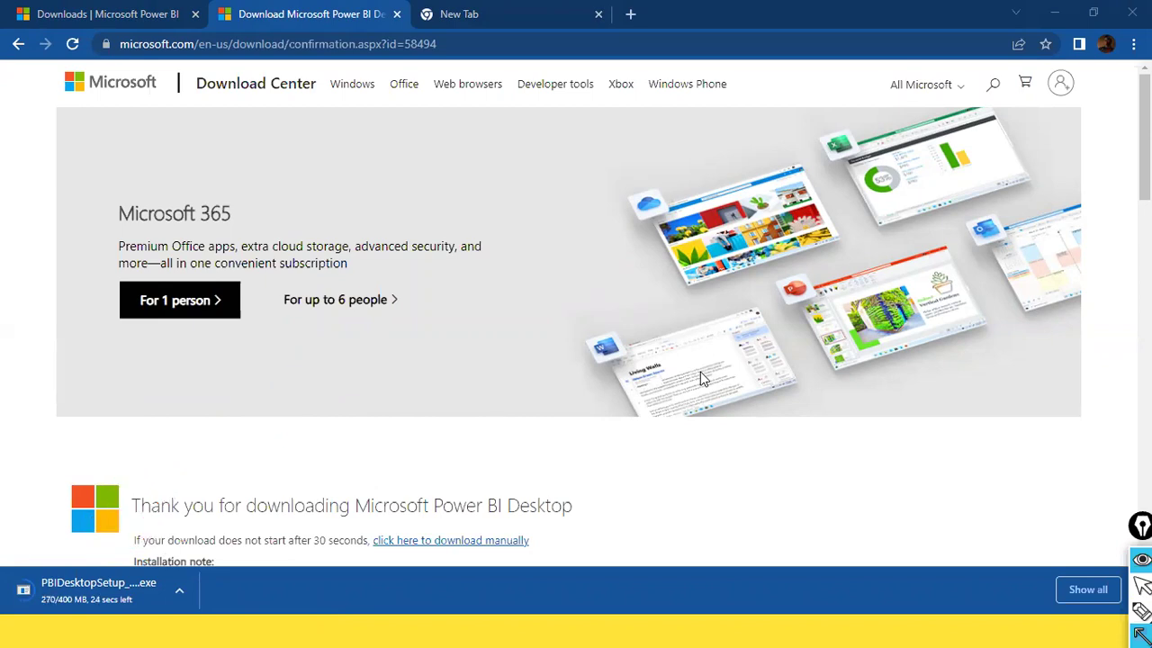
pyautogui.press('Escape')
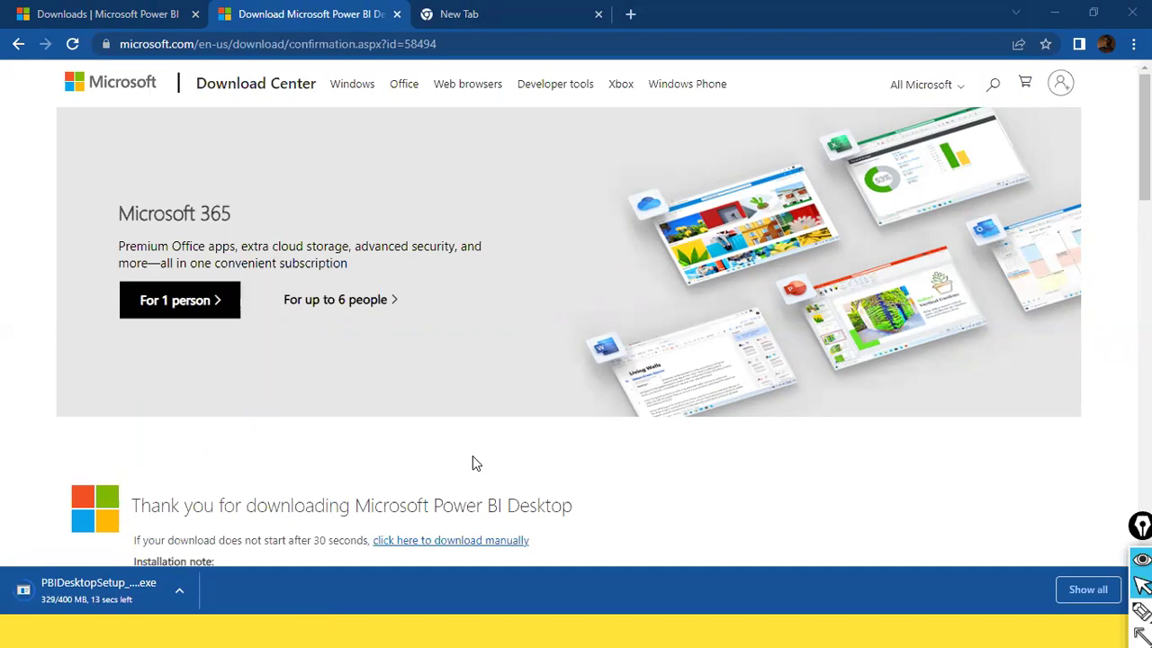
pyautogui.click(478, 13)
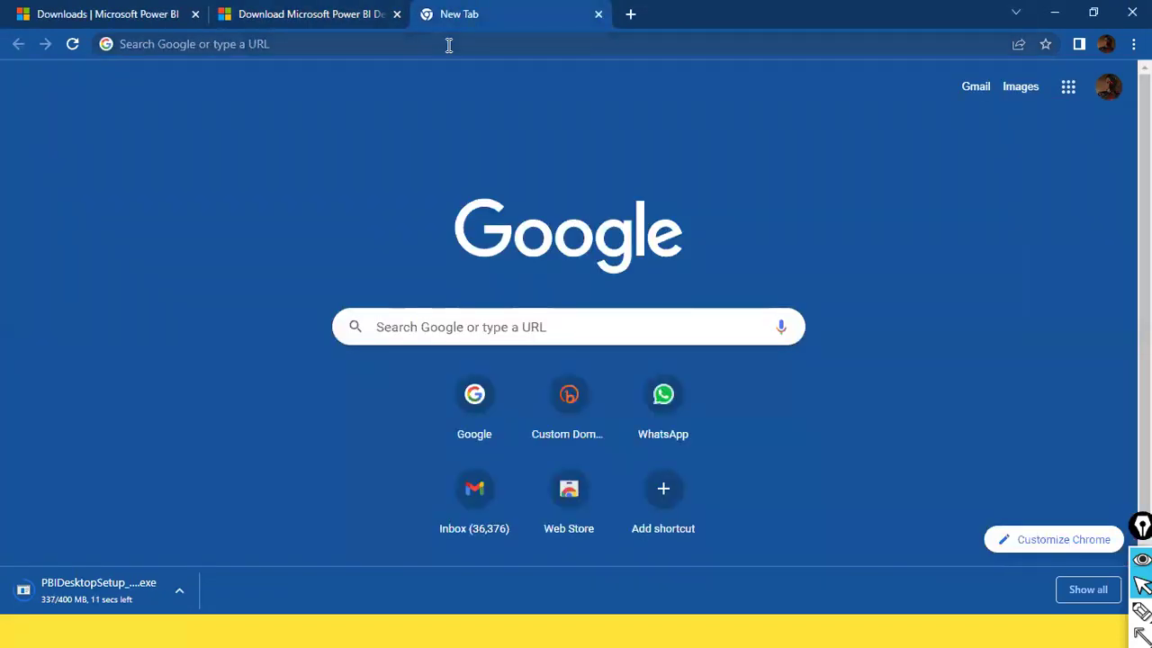
pyautogui.click(449, 45)
pyautogui.write('ww')
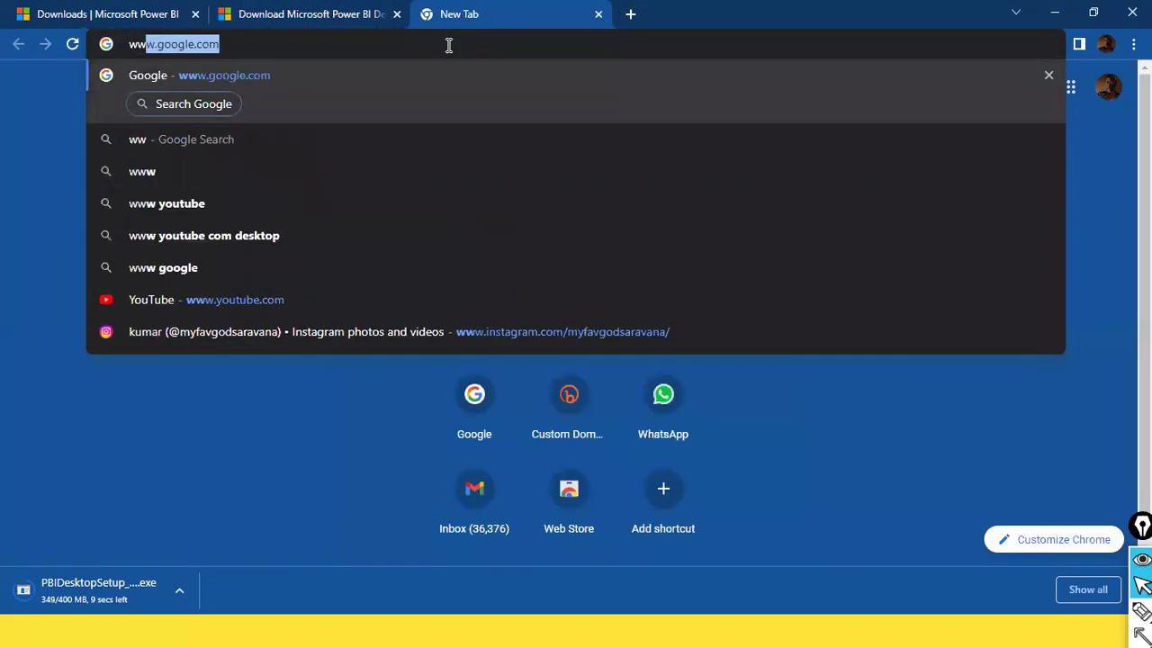
pyautogui.press('Return')
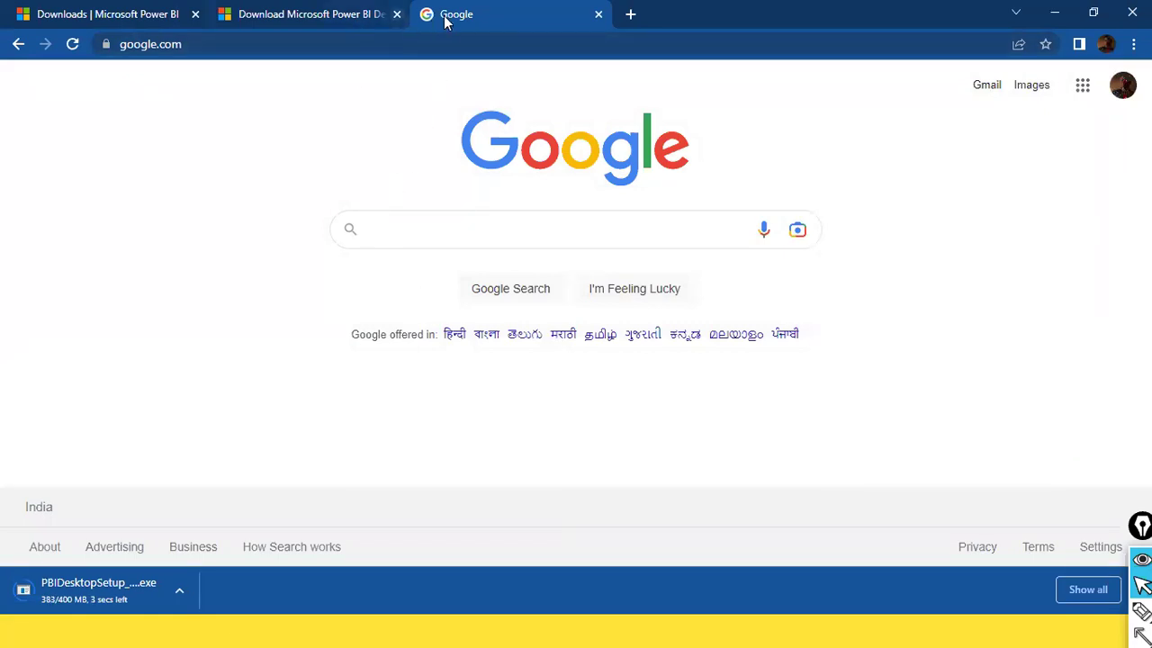
# Search Google for "download sql server for windows".
pyautogui.click(245, 17)
pyautogui.click(434, 14)
pyautogui.click(414, 224)
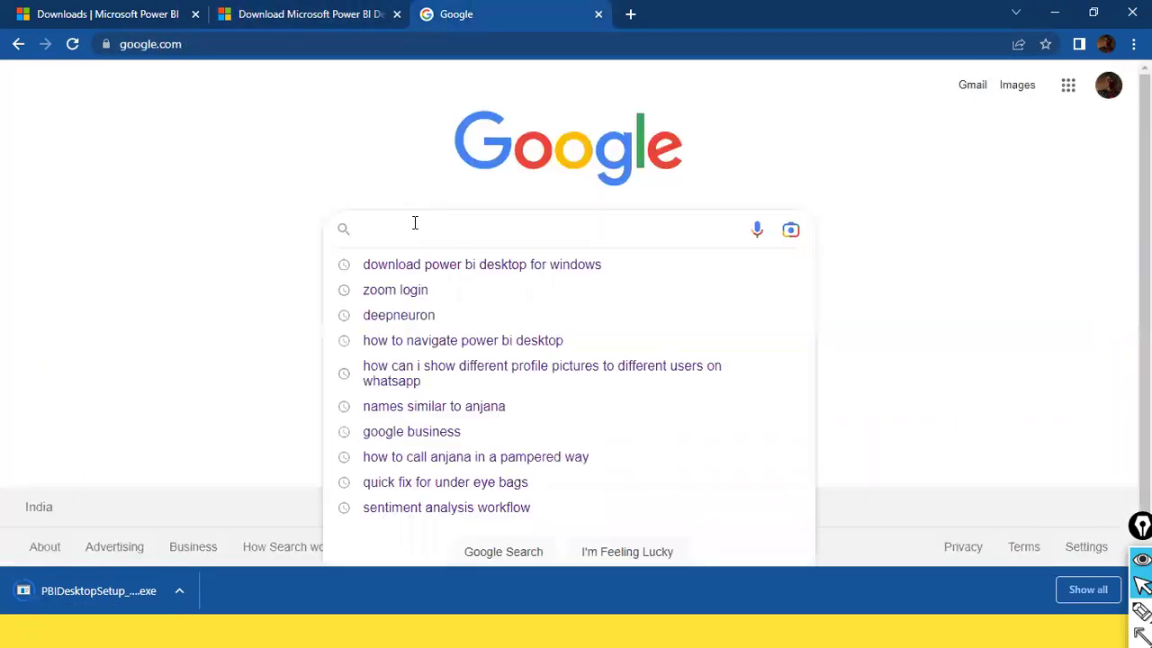
pyautogui.write('download sql')
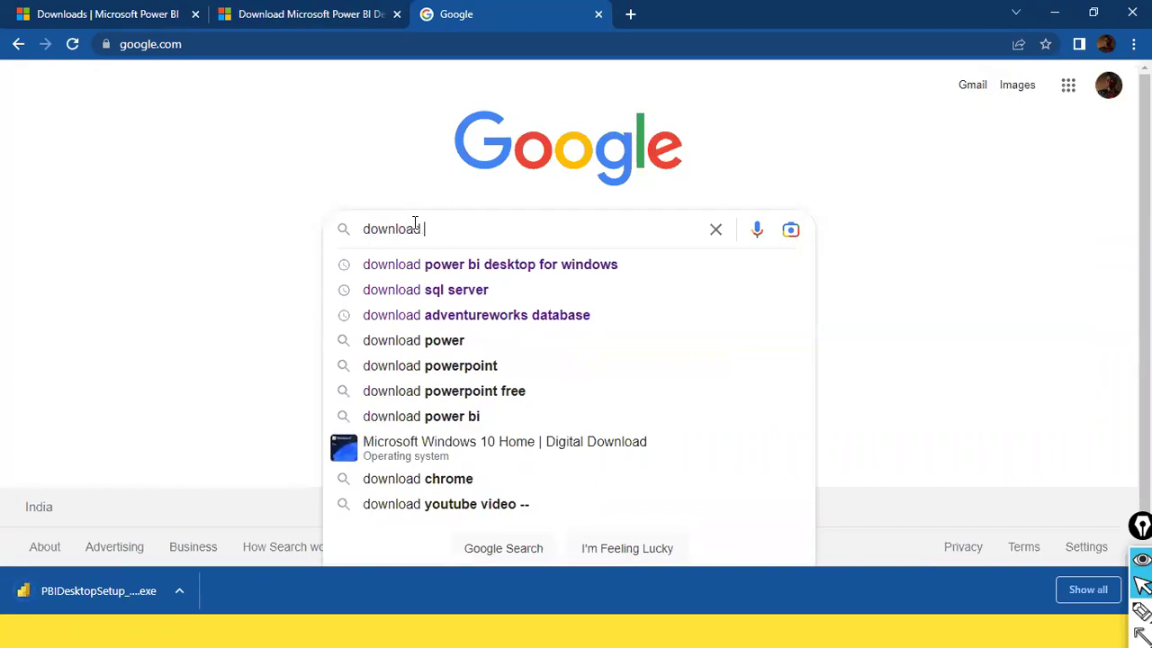
pyautogui.press('Down')
pyautogui.press('Down')
pyautogui.press('Return')
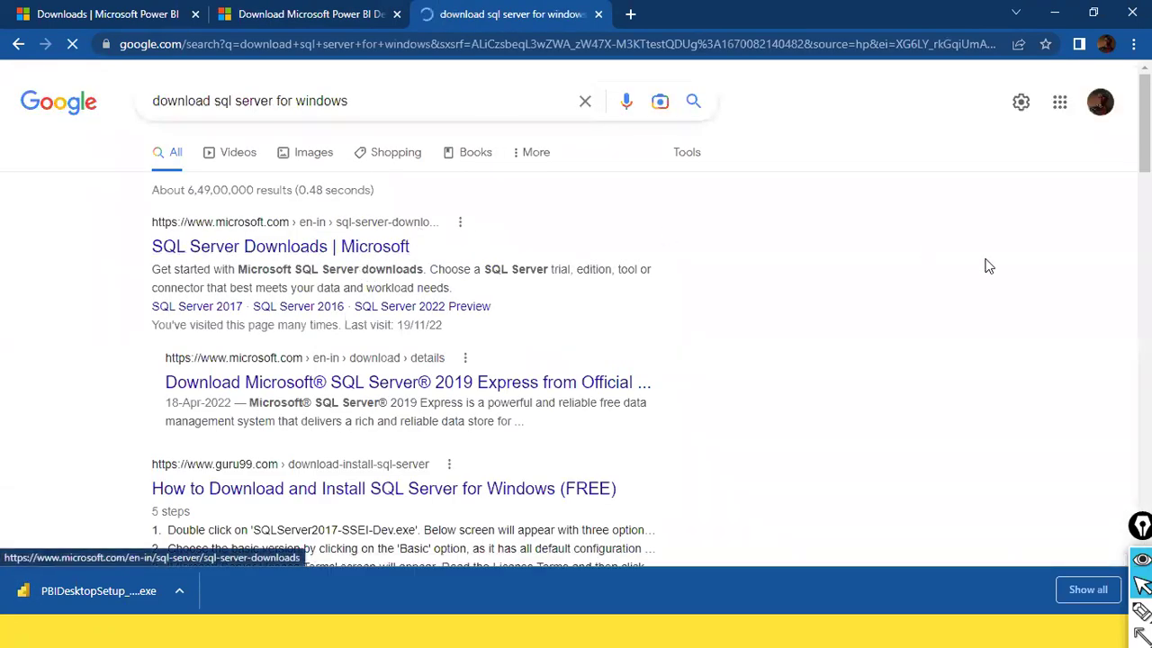
# Open the Microsoft SQL Server Downloads result and dismiss the survey invitation.
pyautogui.click(279, 248)
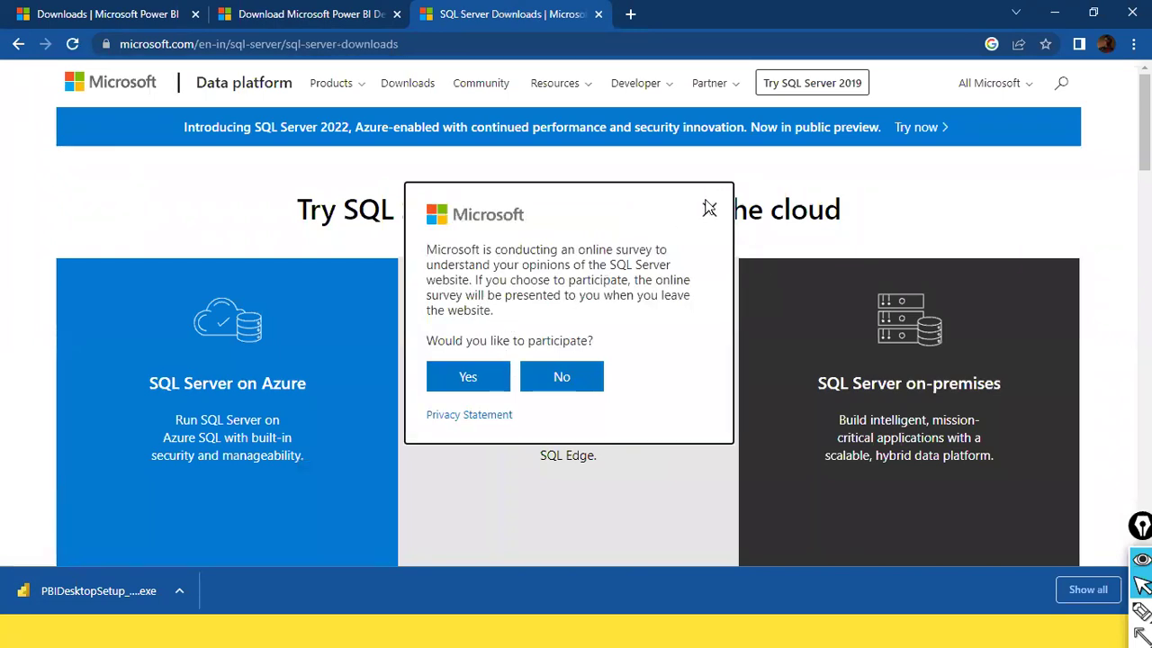
pyautogui.click(711, 214)
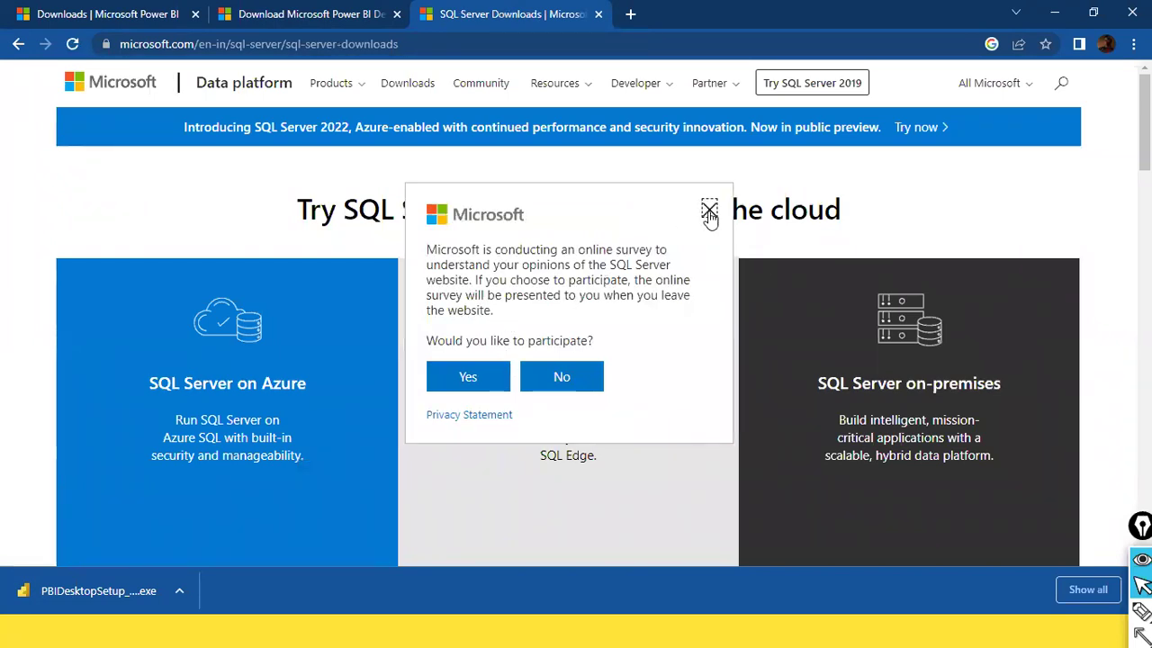
pyautogui.click(710, 212)
# Draw a red rectangle around the Express edition in the free specialised editions section.
pyautogui.scroll(-6, 751, 219)
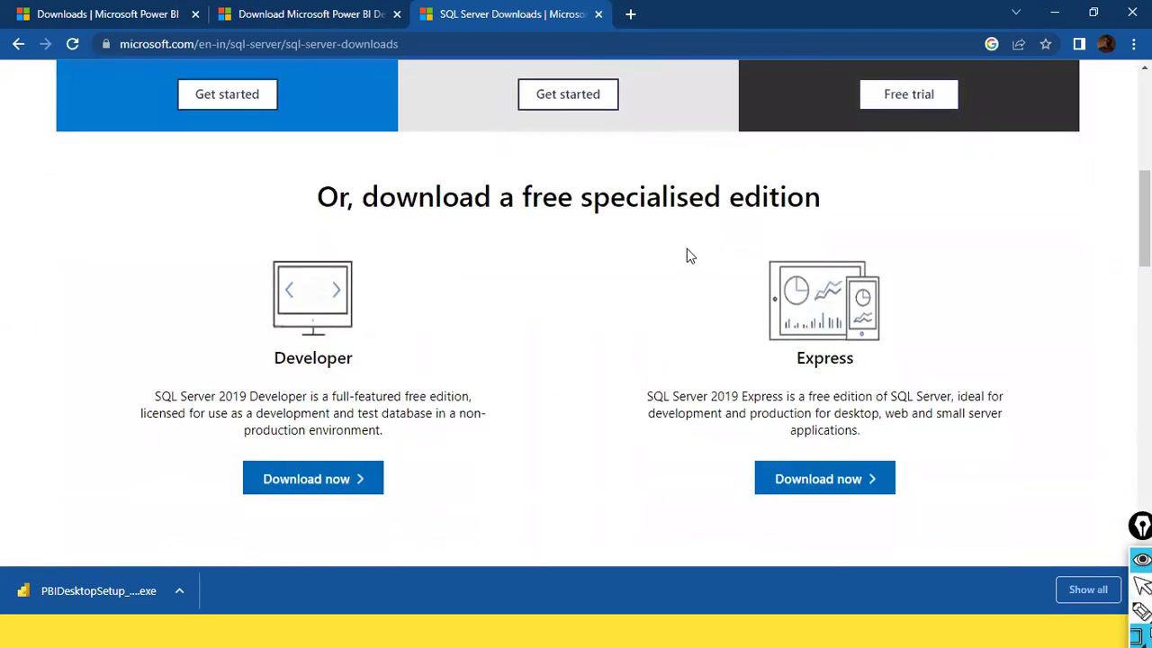
pyautogui.moveTo(594, 243)
pyautogui.mouseDown()
pyautogui.moveTo(735, 529)
pyautogui.moveTo(1080, 537)
pyautogui.moveTo(1082, 523)
pyautogui.mouseUp()
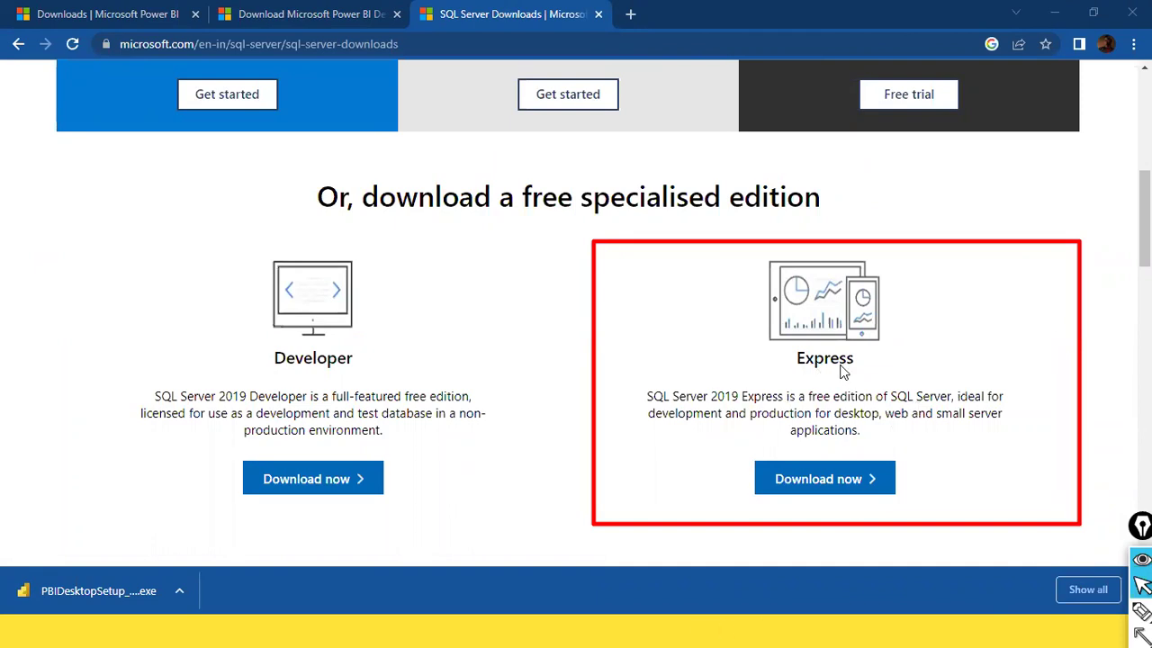
# Download the free SQL Server 2019 Express edition installer.
pyautogui.scroll(2, 715, 366)
pyautogui.scroll(-2, 716, 366)
pyautogui.click(814, 480)
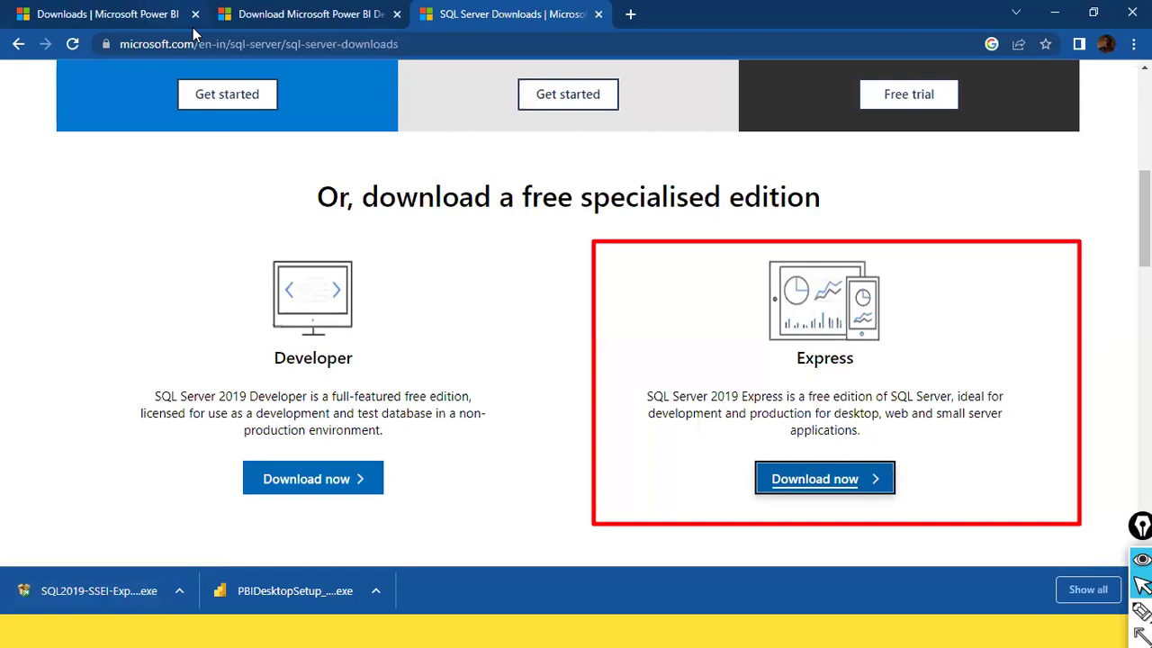
# Return to the Power BI Desktop download confirmation page and show the downloaded PBIDesktopSetup file in its folder.
pyautogui.click(222, 26)
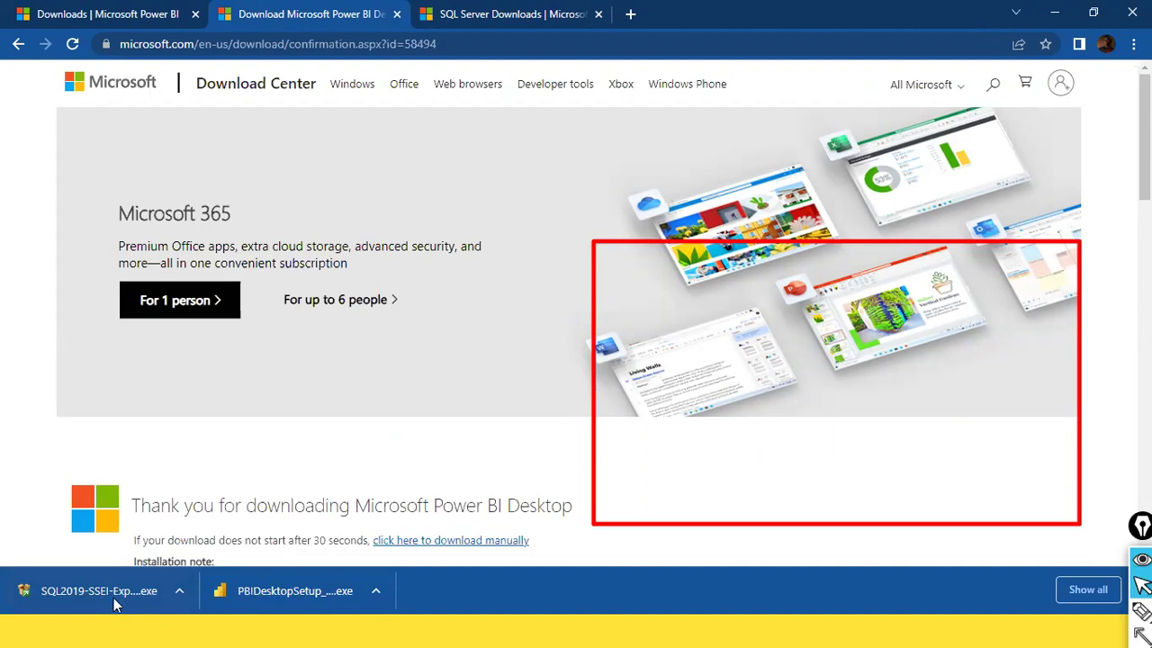
pyautogui.rightClick(268, 598)
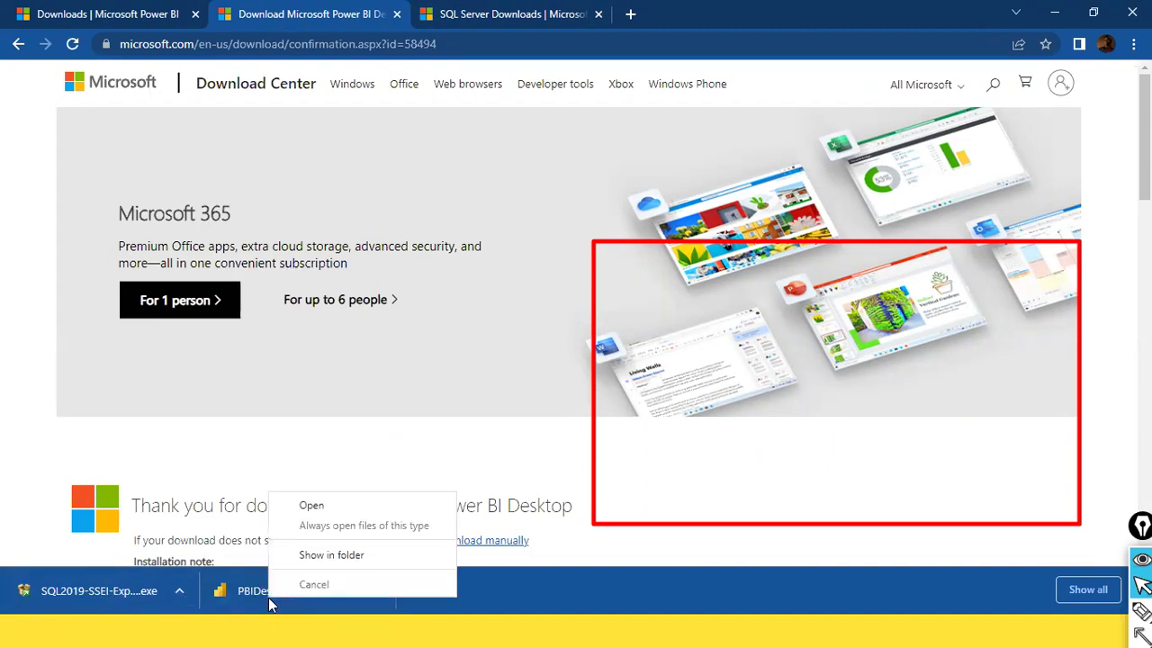
pyautogui.click(332, 555)
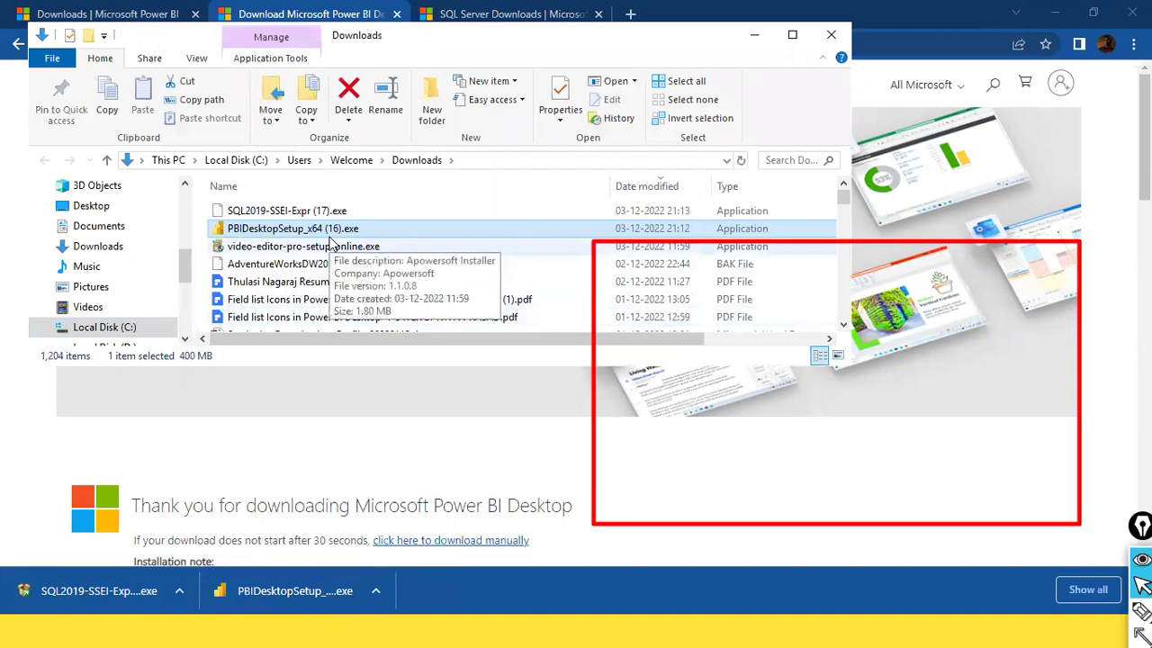
# Run PBIDesktopSetup_x64 (16).exe, accept the security warning and continue the setup wizard with English as the language.
pyautogui.doubleClick(286, 233)
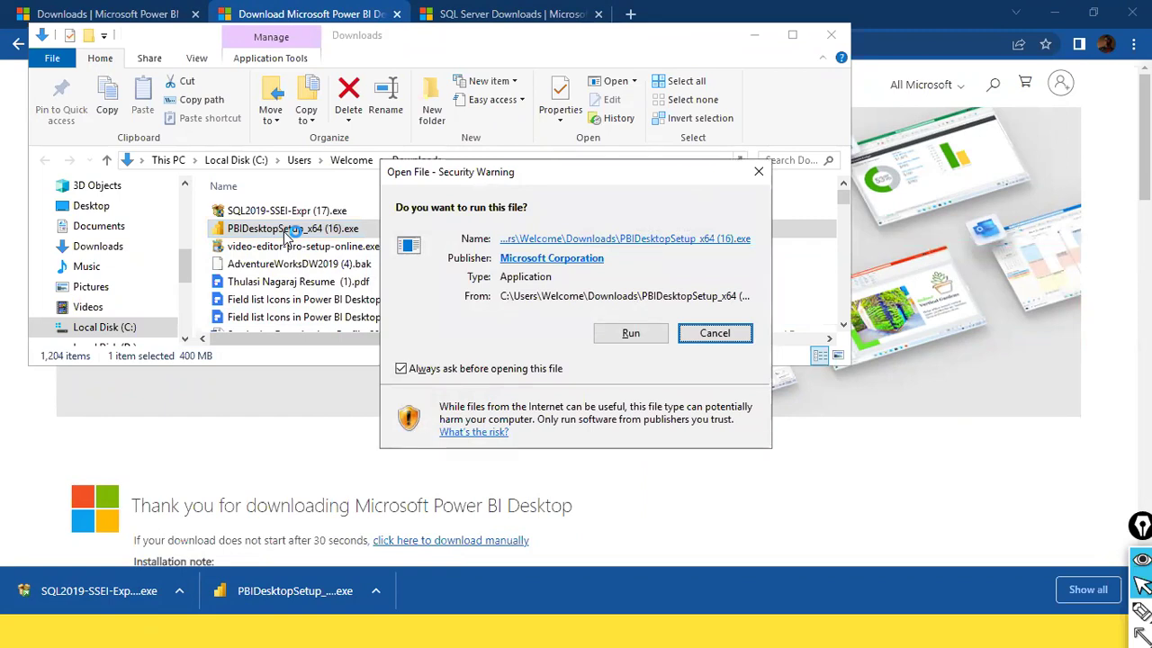
pyautogui.click(647, 339)
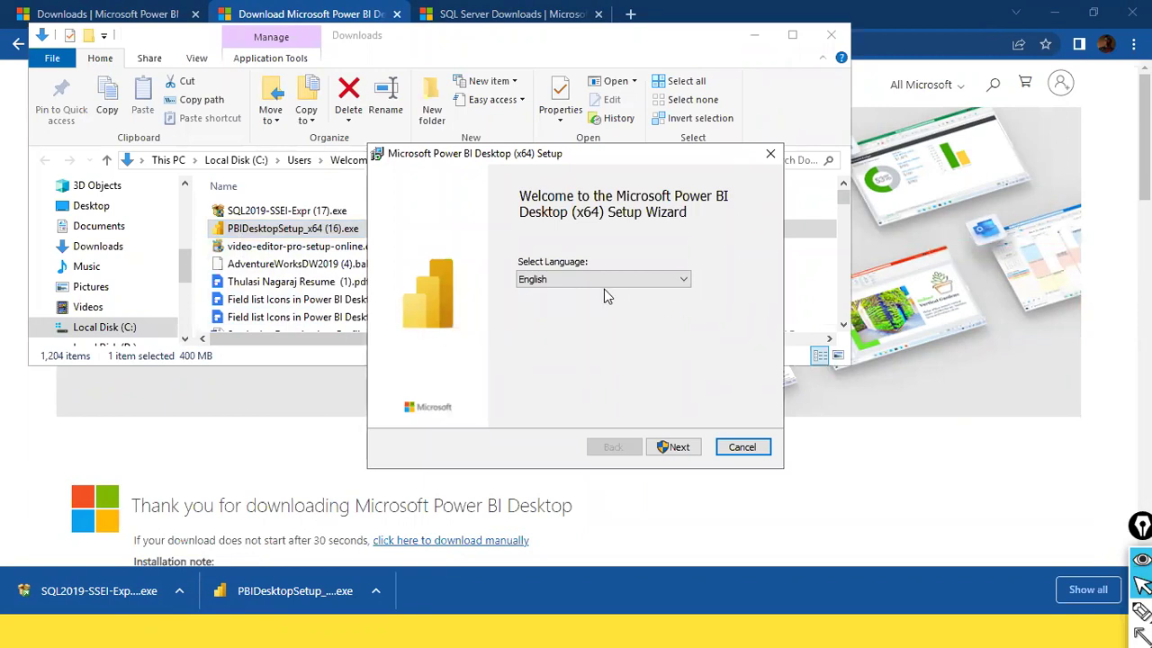
pyautogui.click(681, 447)
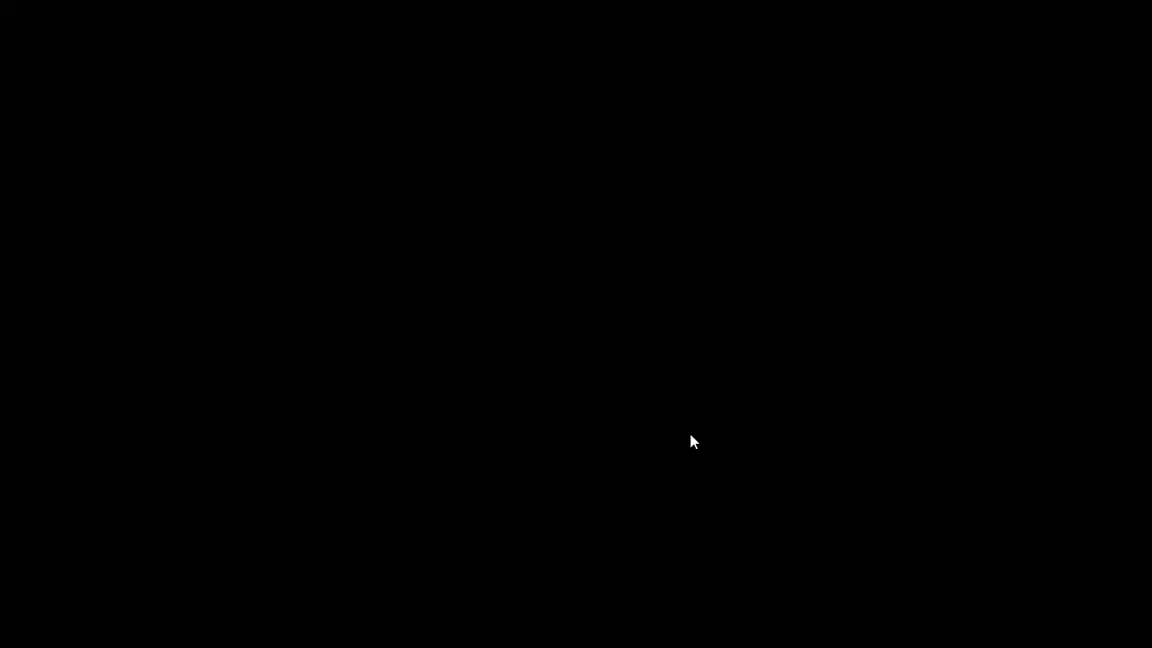
pyautogui.click(690, 441)
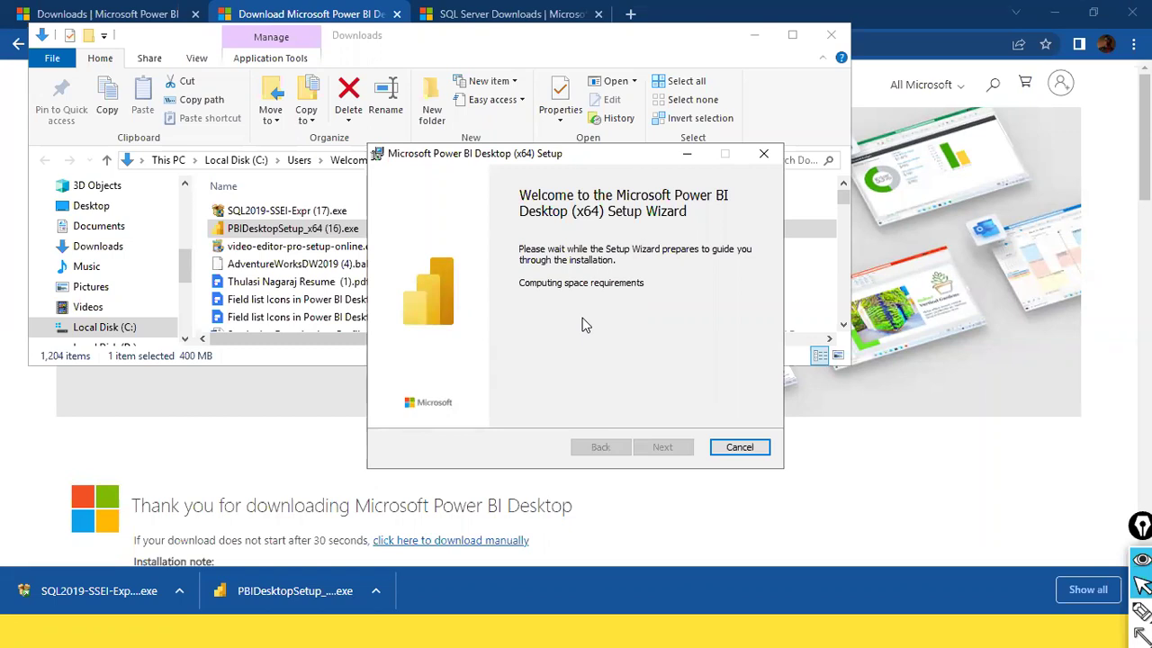
# Move the Downloads folder window clear of the setup wizard, minimize it, and shift the wizard slightly higher.
pyautogui.click(160, 39)
pyautogui.moveTo(161, 50); pyautogui.dragTo(241, 355)
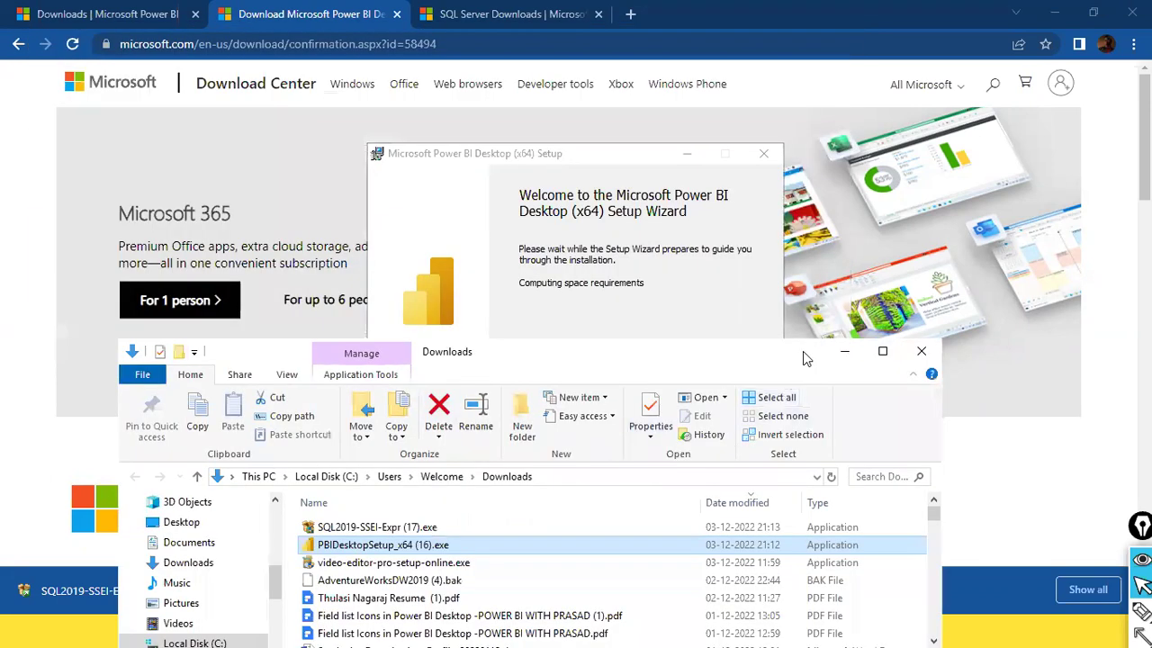
pyautogui.click(834, 360)
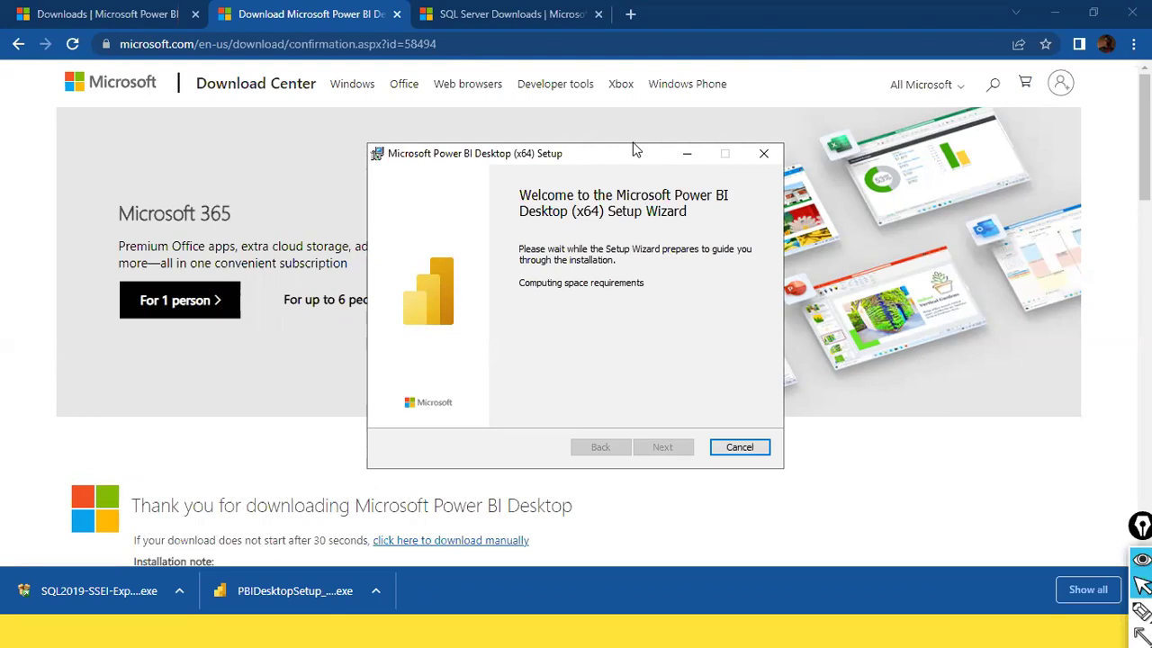
pyautogui.moveTo(634, 149); pyautogui.dragTo(640, 118)
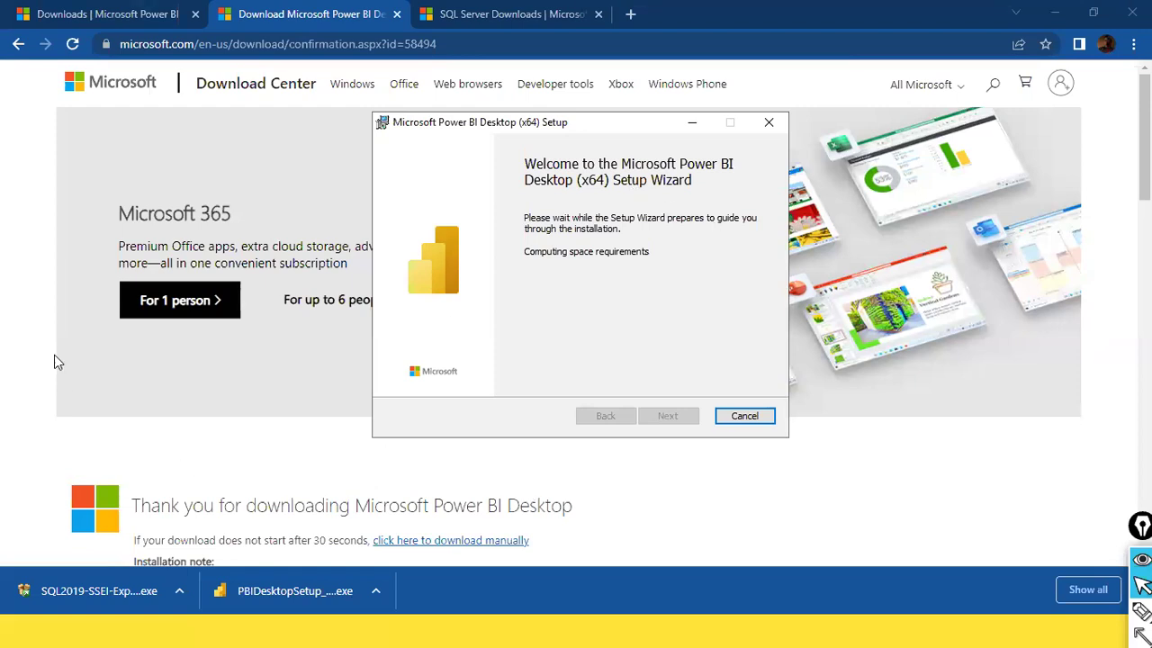
# Open traininginchennai.info in a new browser window.
pyautogui.hotkey('ctrl', 'n')
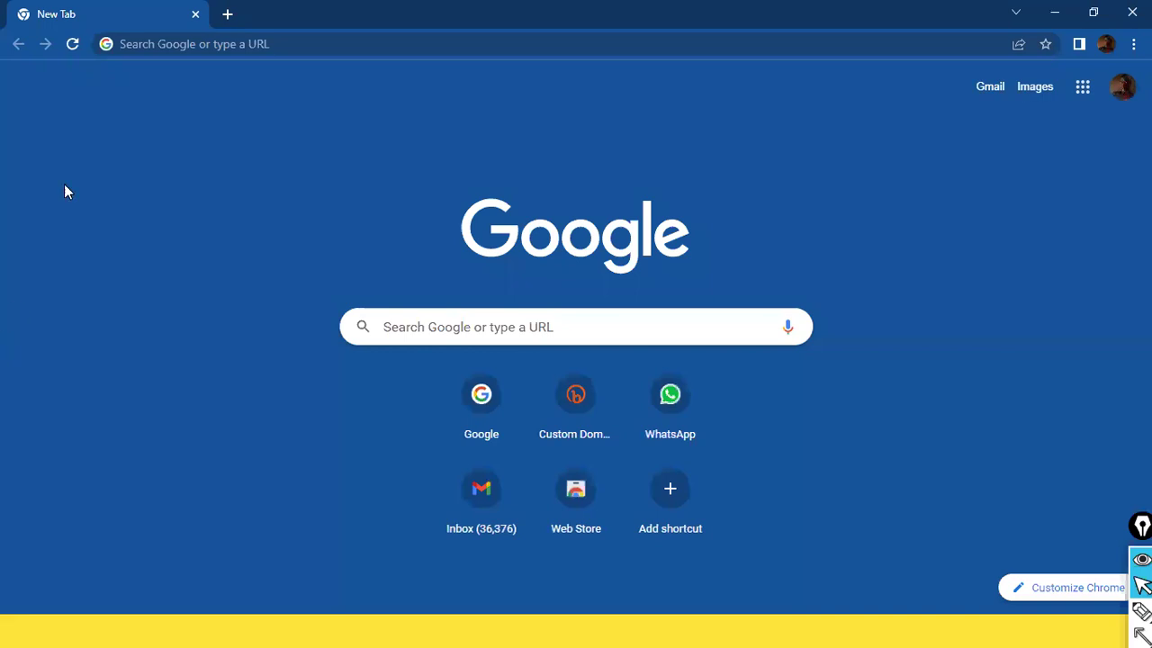
pyautogui.click(147, 36)
pyautogui.click(147, 34)
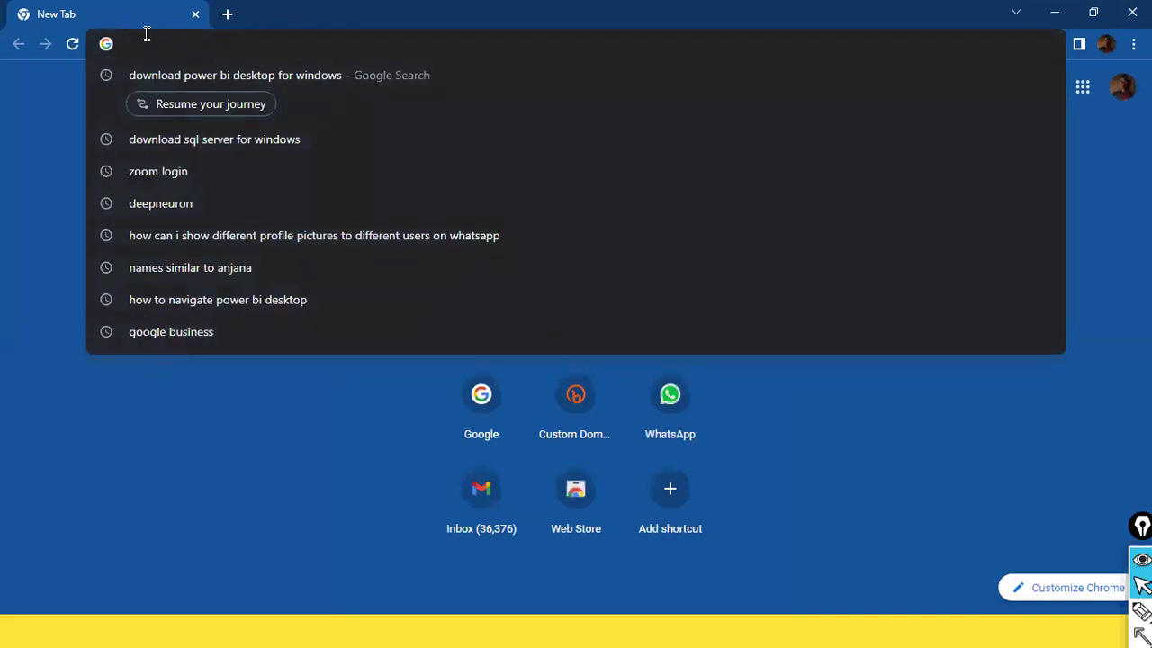
pyautogui.write('training')
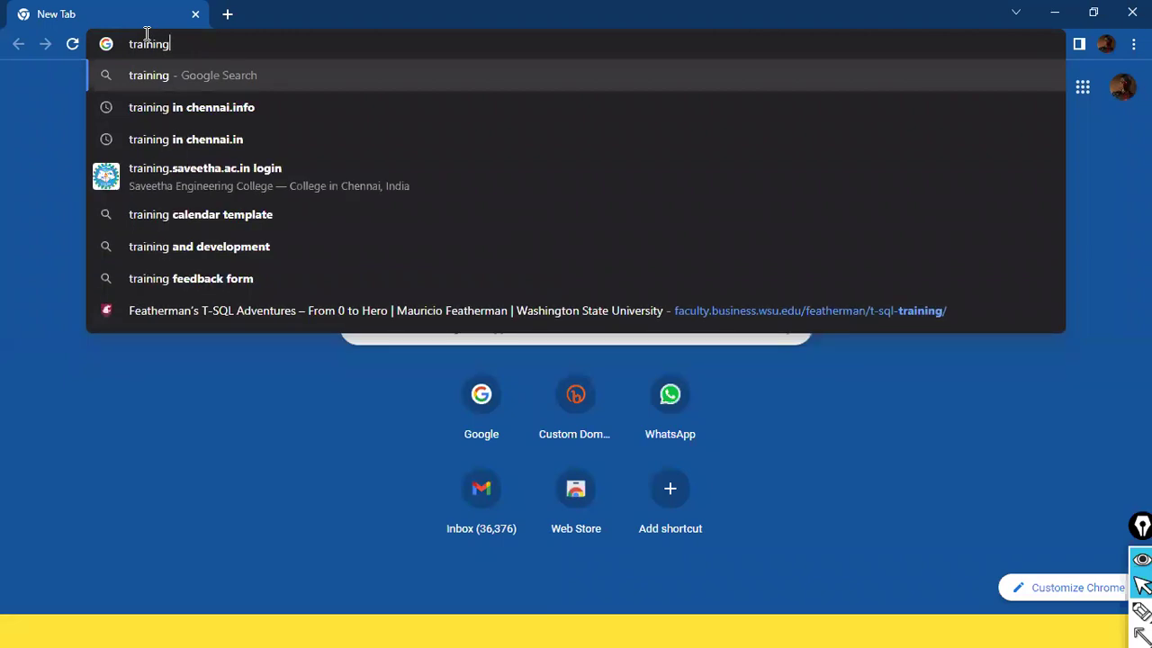
pyautogui.write('inchennai.info')
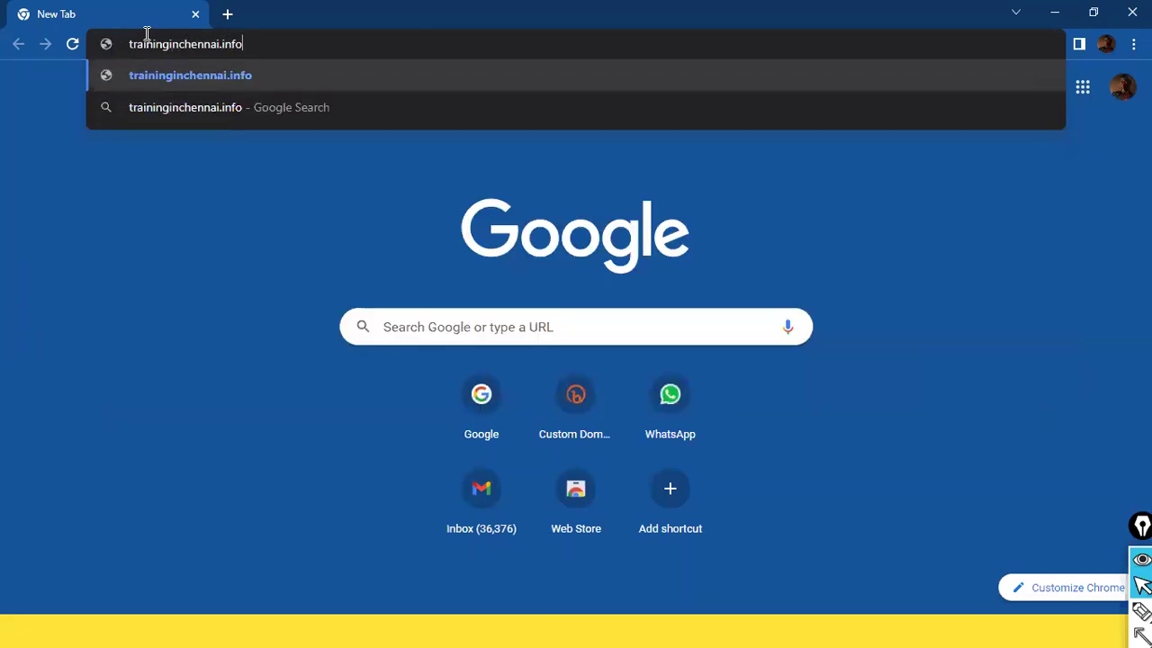
pyautogui.press('Return')
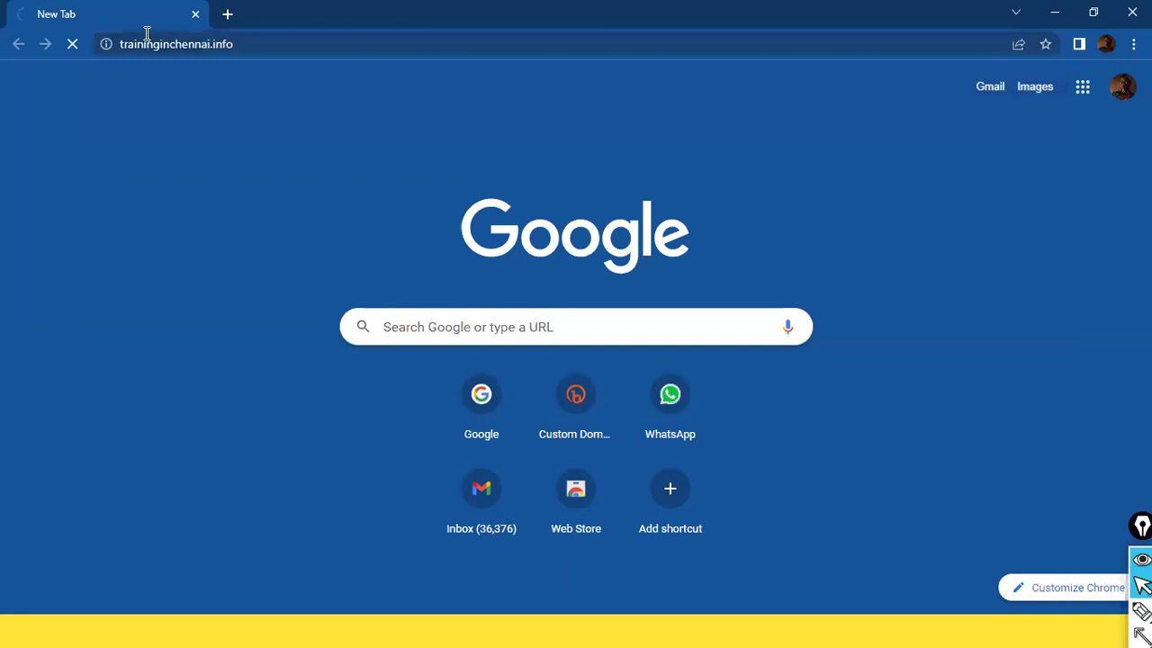
# Open deepneuron.in in a second browser tab.
pyautogui.click(228, 14)
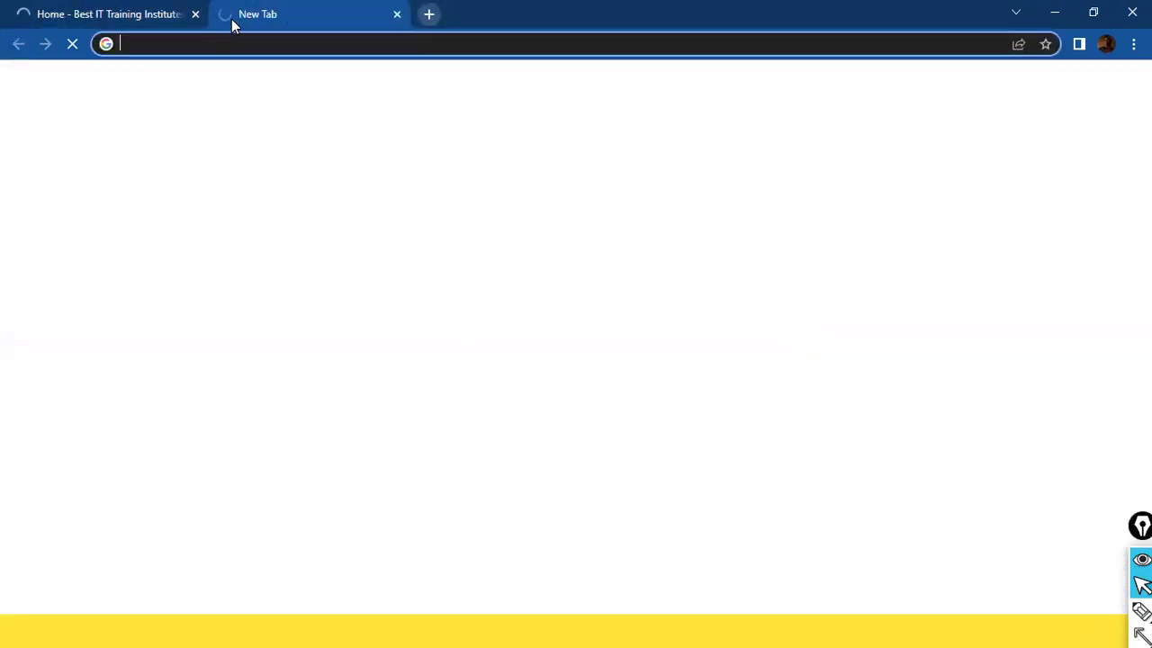
pyautogui.write('dee')
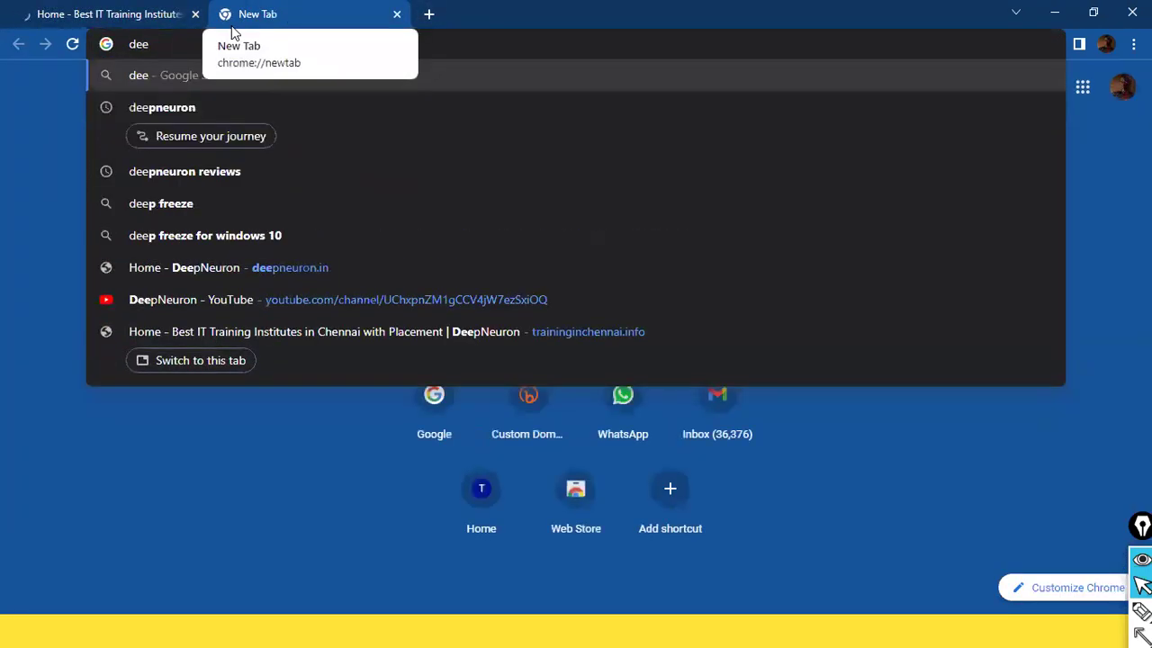
pyautogui.write('pneur')
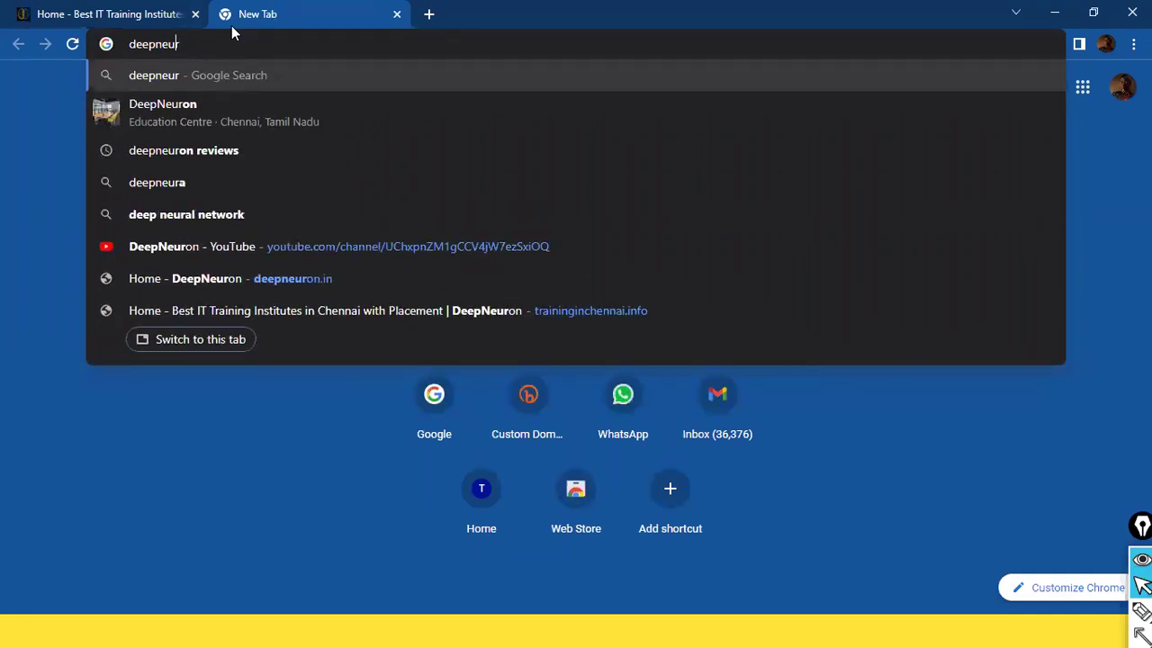
pyautogui.write('on.in')
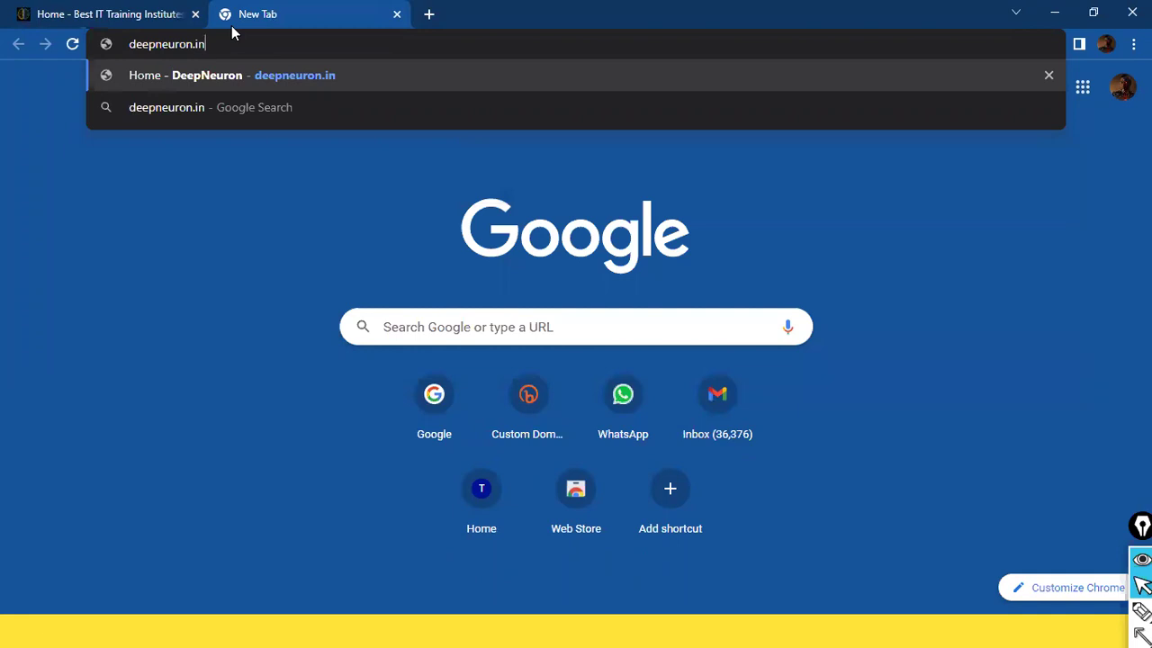
pyautogui.press('Return')
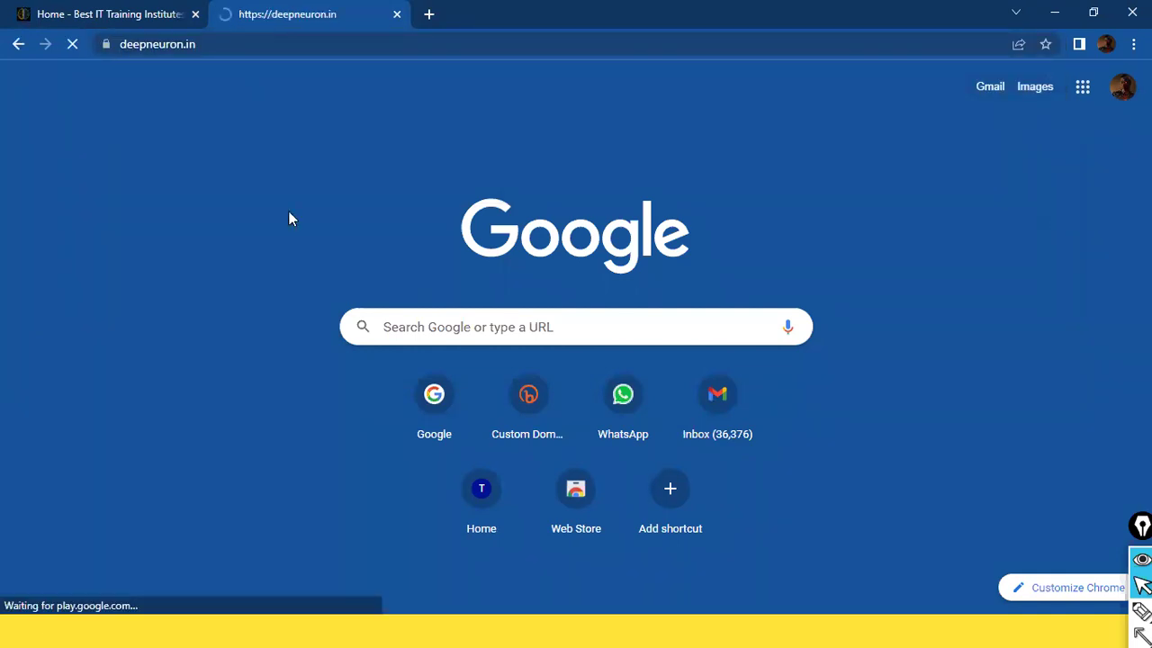
# Go back to the traininginchennai.info site and log in with a saved student username and password.
pyautogui.click(115, 23)
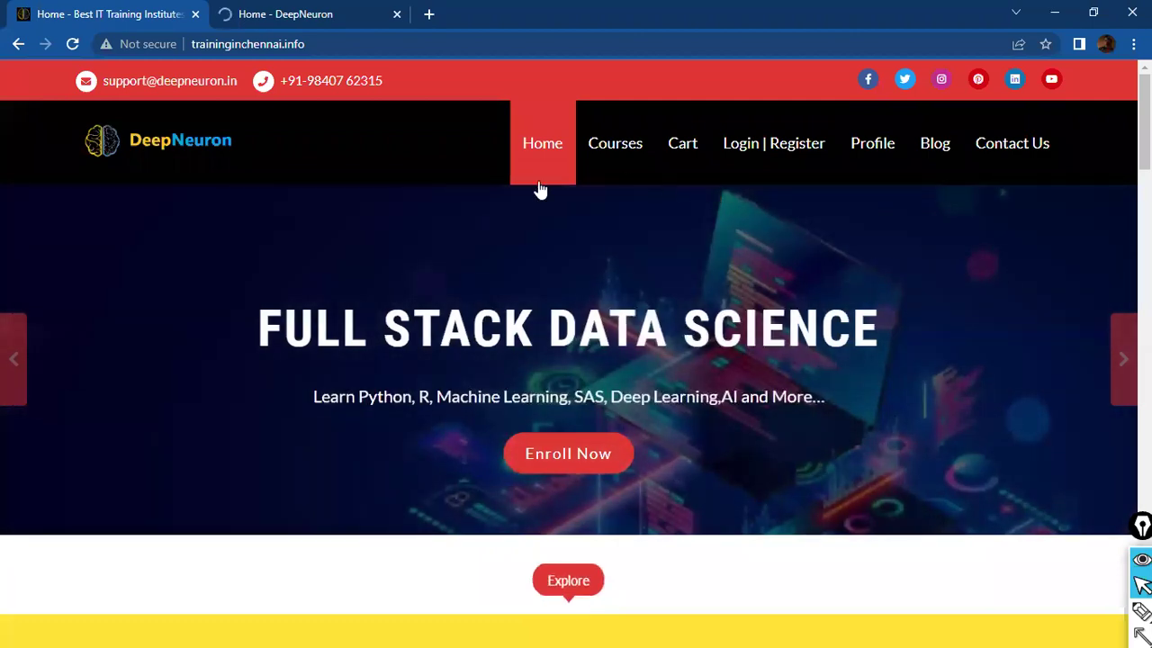
pyautogui.scroll(-3, 917, 267)
pyautogui.scroll(-3, 918, 270)
pyautogui.scroll(6, 918, 273)
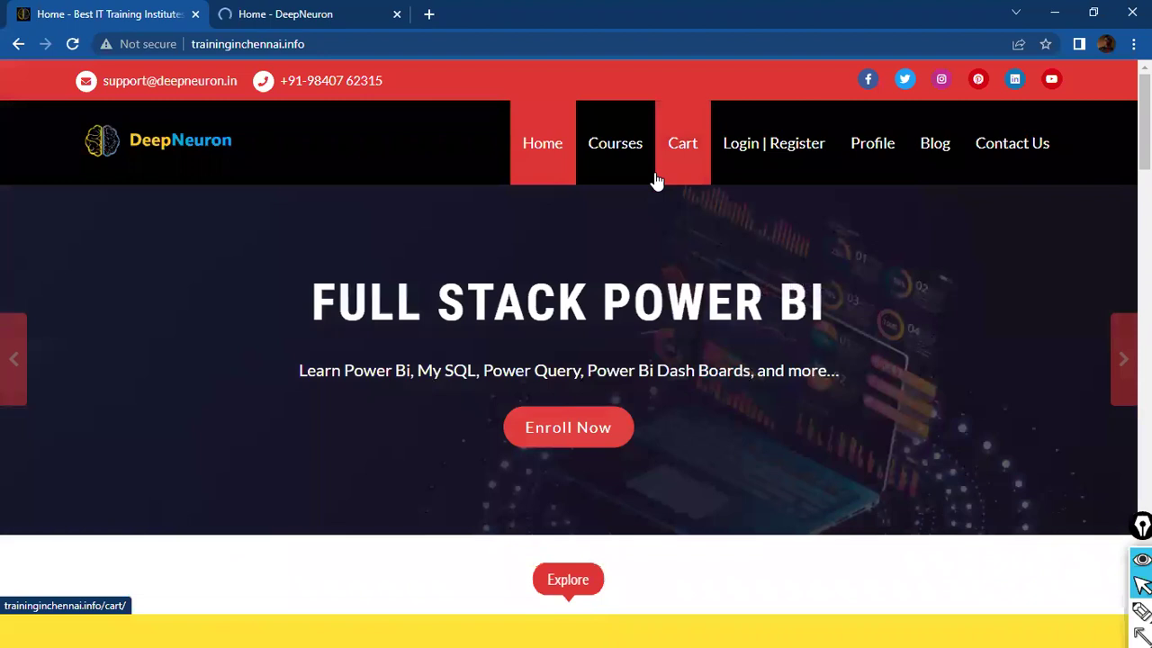
pyautogui.click(807, 156)
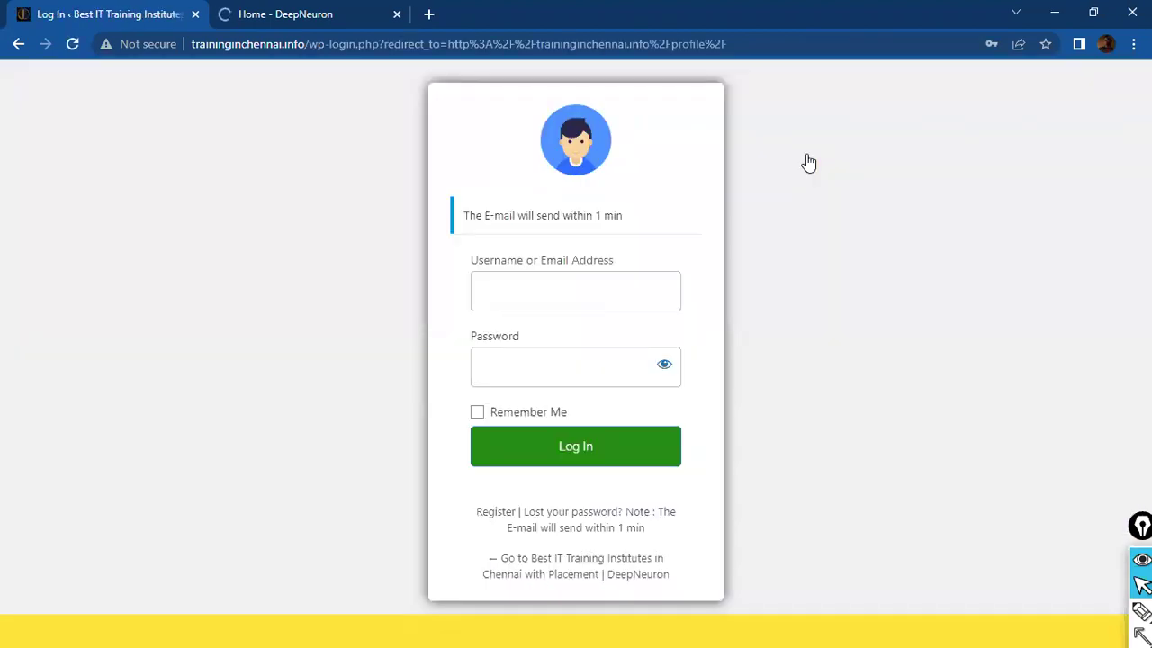
pyautogui.click(543, 288)
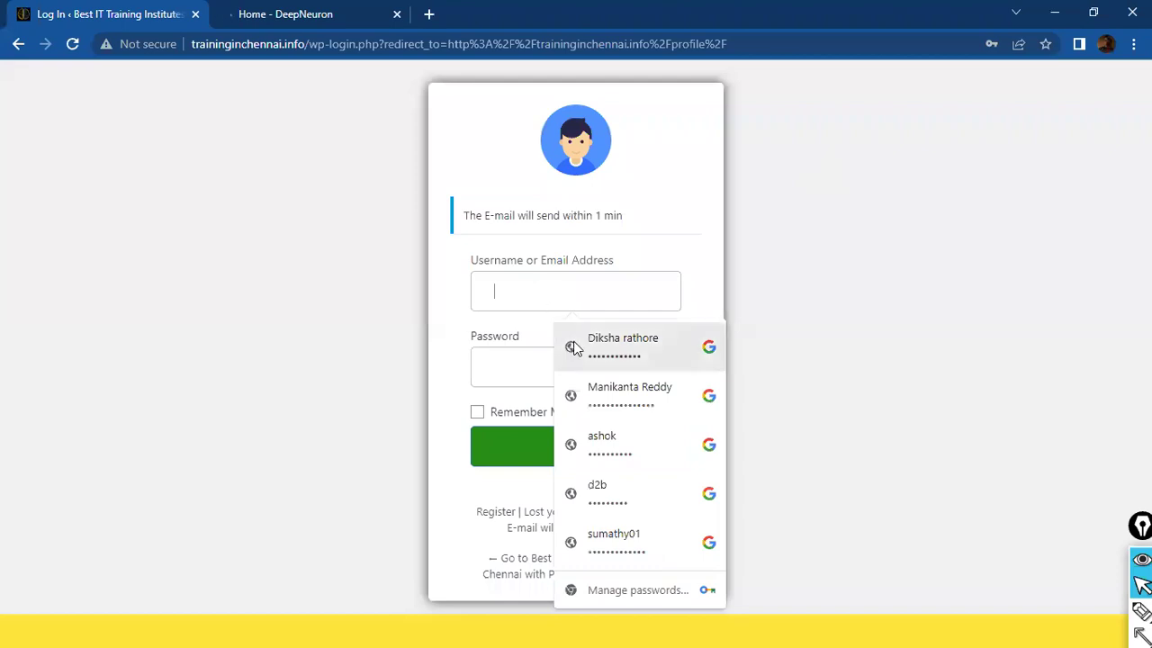
pyautogui.click(601, 351)
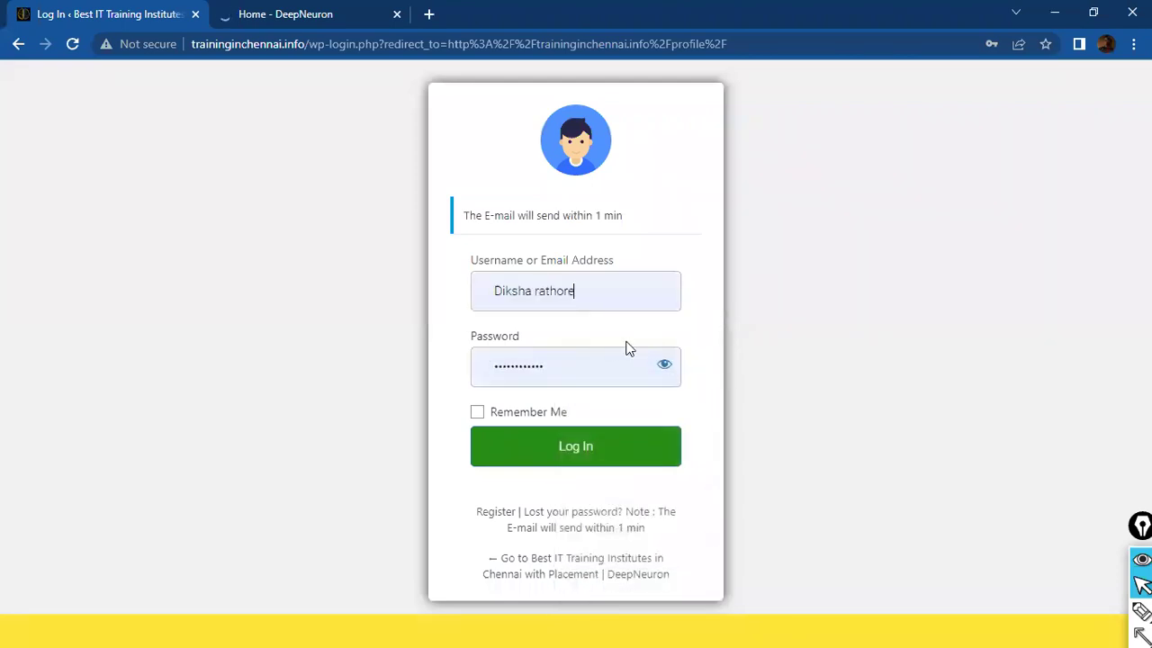
pyautogui.click(587, 448)
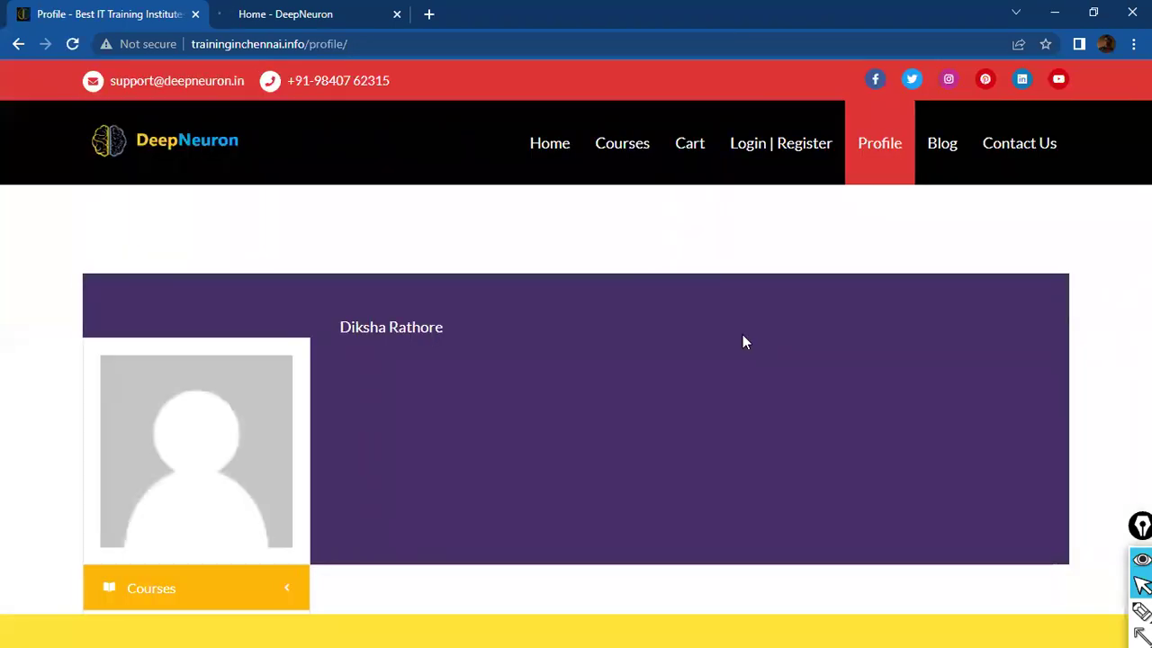
# Open the enrolled course "Full Stack Power BI Instructor-led Course – Previous Batch" from the student profile.
pyautogui.scroll(-4, 745, 341)
pyautogui.scroll(-3, 744, 341)
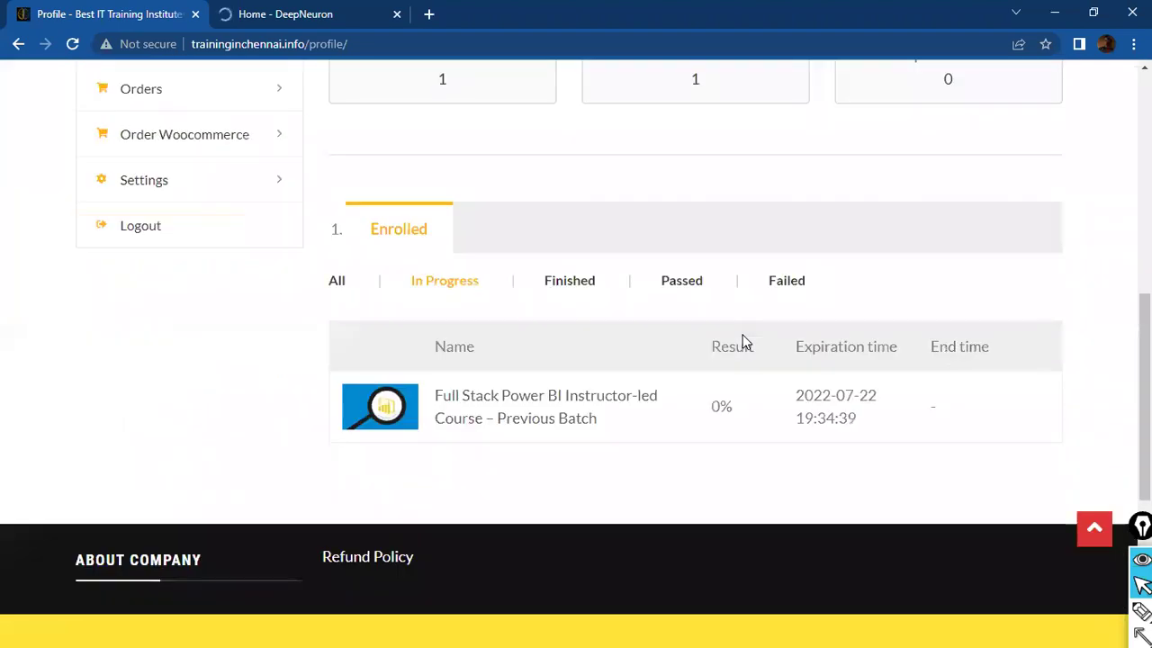
pyautogui.scroll(2, 743, 342)
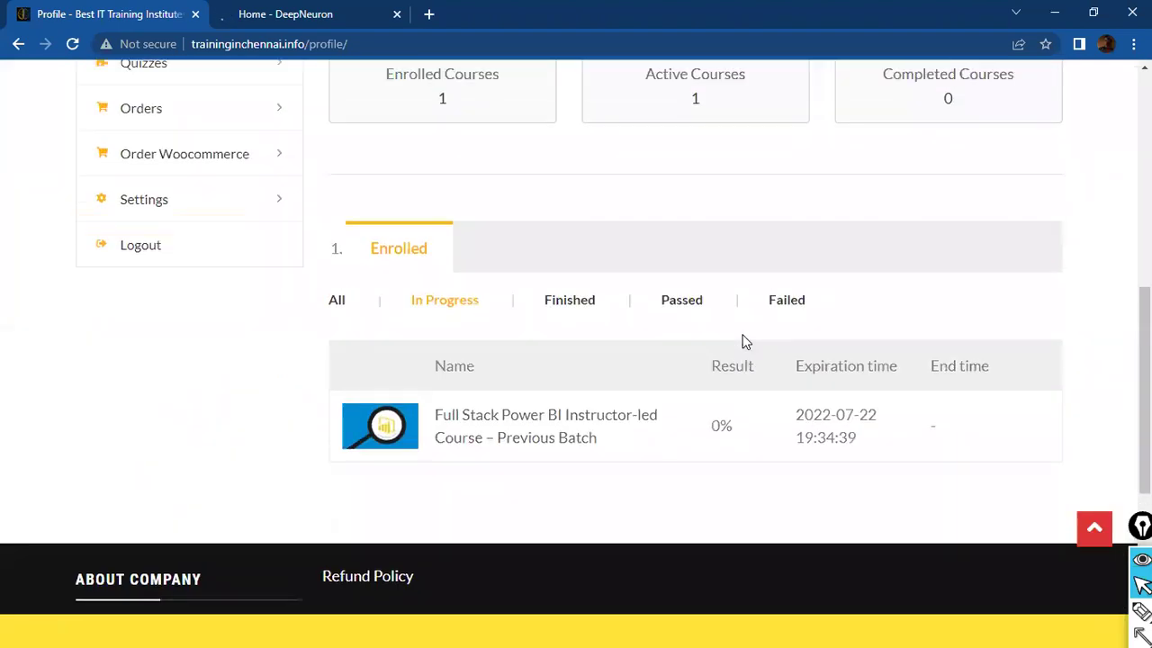
pyautogui.scroll(4, 742, 342)
pyautogui.scroll(1, 742, 342)
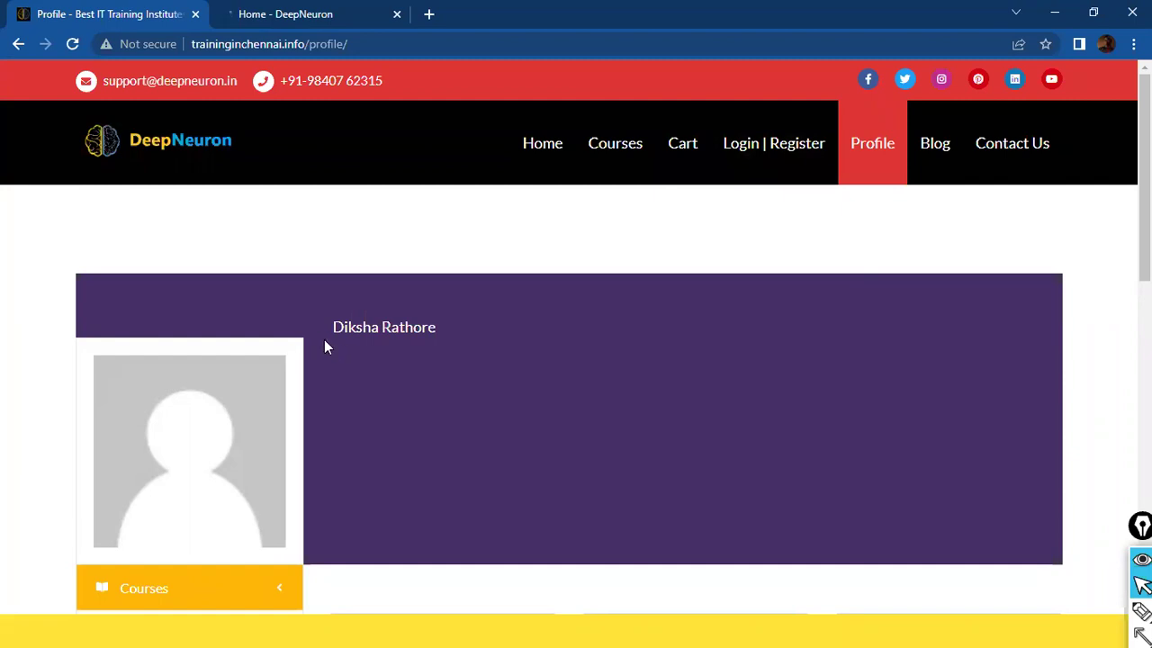
pyautogui.scroll(-7, 386, 337)
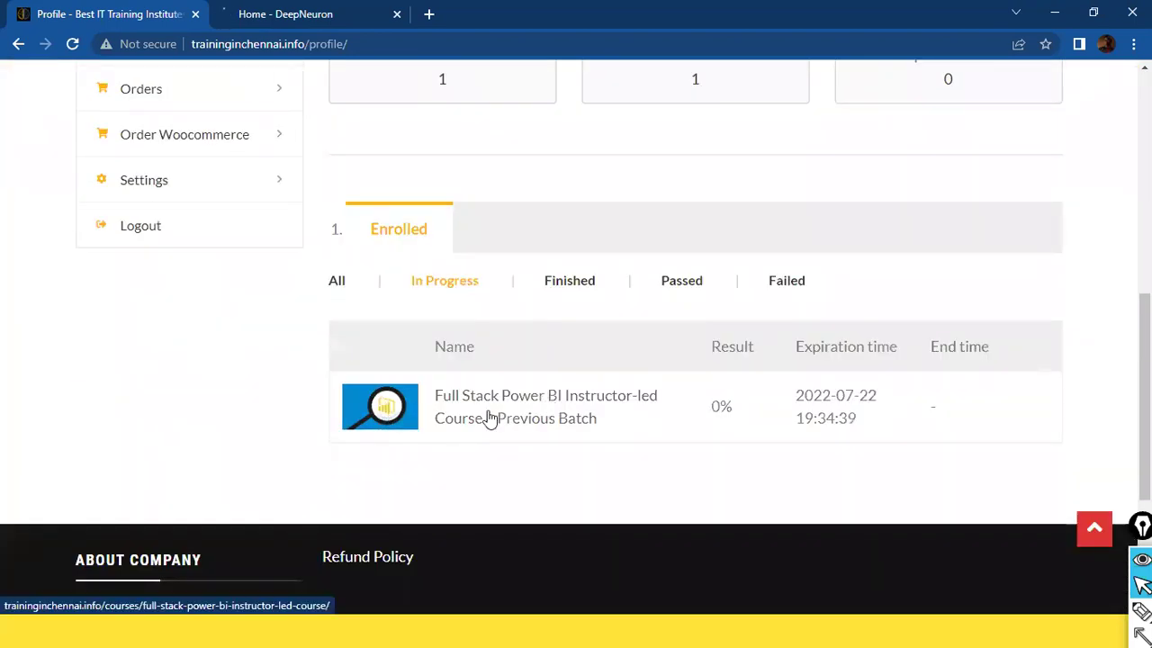
pyautogui.click(593, 426)
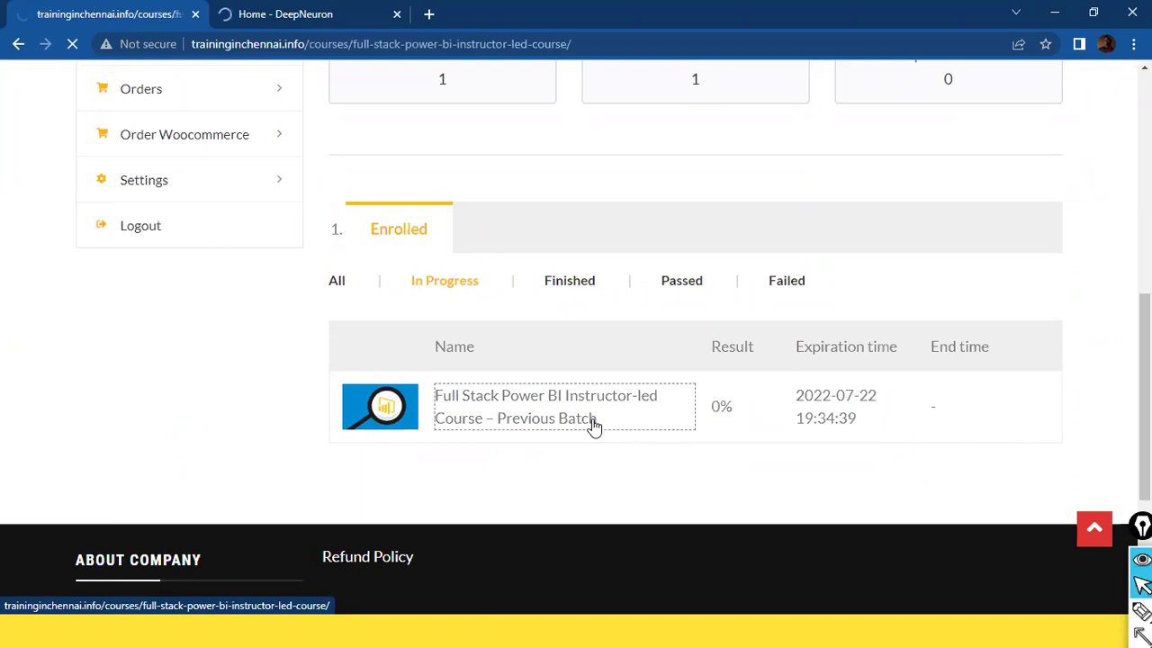
# Look through the course curriculum from the Power BI introduction to the Data Analytics Using Python section.
pyautogui.scroll(-4, 213, 323)
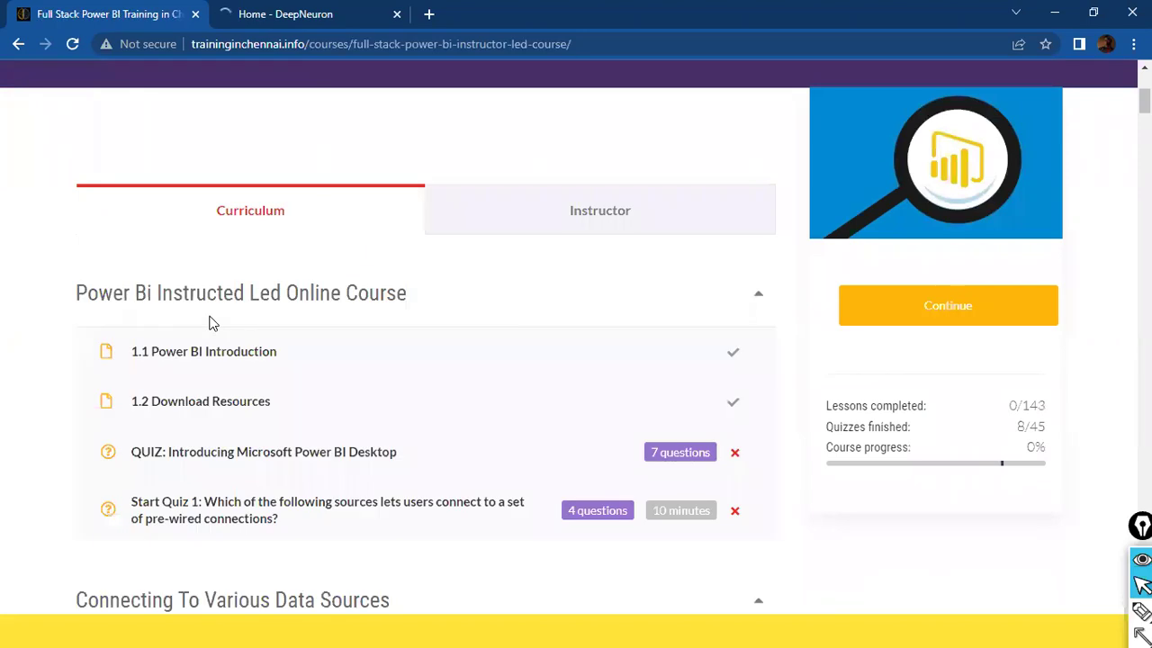
pyautogui.scroll(-3, 213, 323)
pyautogui.scroll(-6, 213, 323)
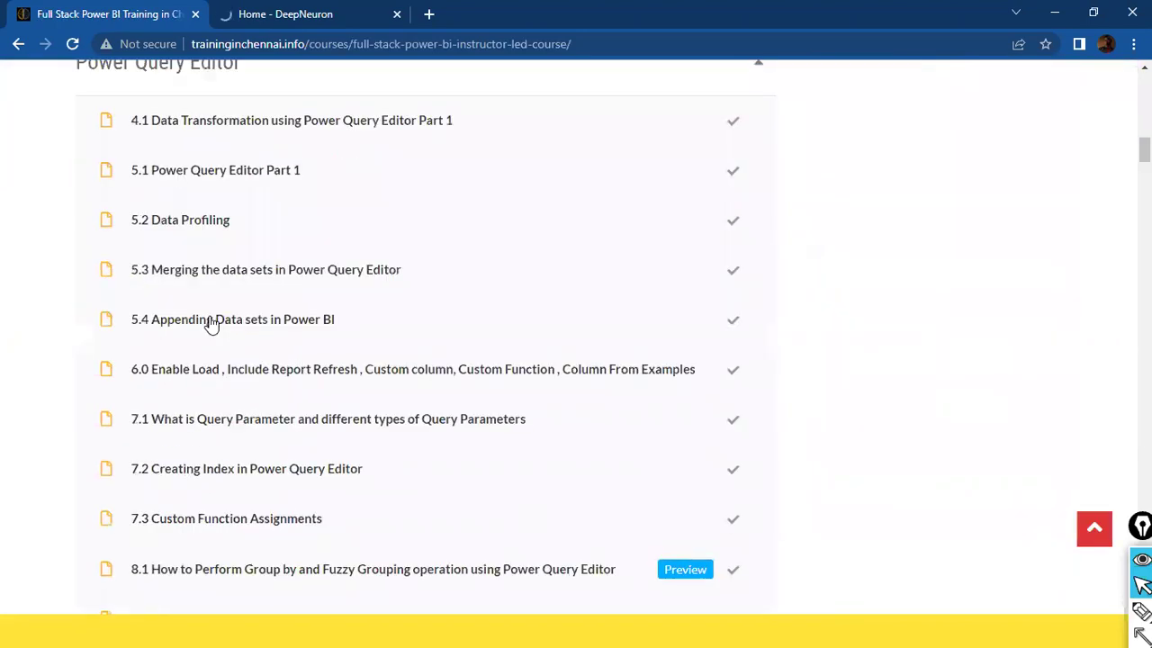
pyautogui.scroll(-5, 213, 323)
pyautogui.scroll(-3, 212, 323)
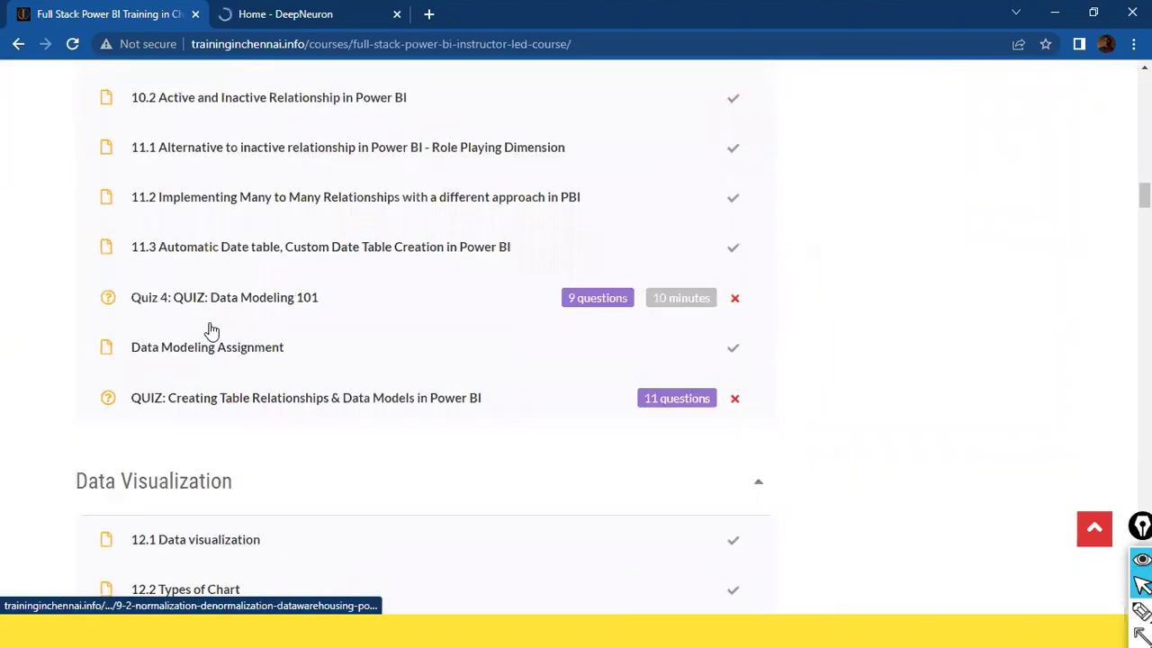
pyautogui.scroll(-6, 207, 344)
pyautogui.scroll(-8, 207, 344)
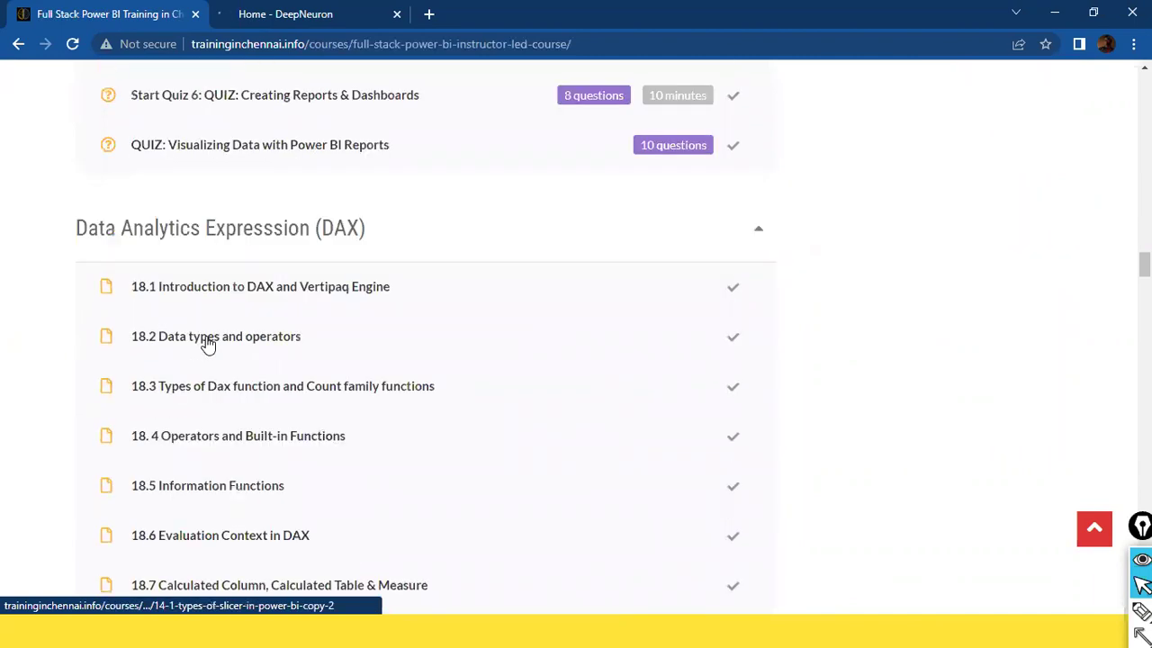
pyautogui.scroll(-8, 207, 345)
pyautogui.scroll(-8, 207, 344)
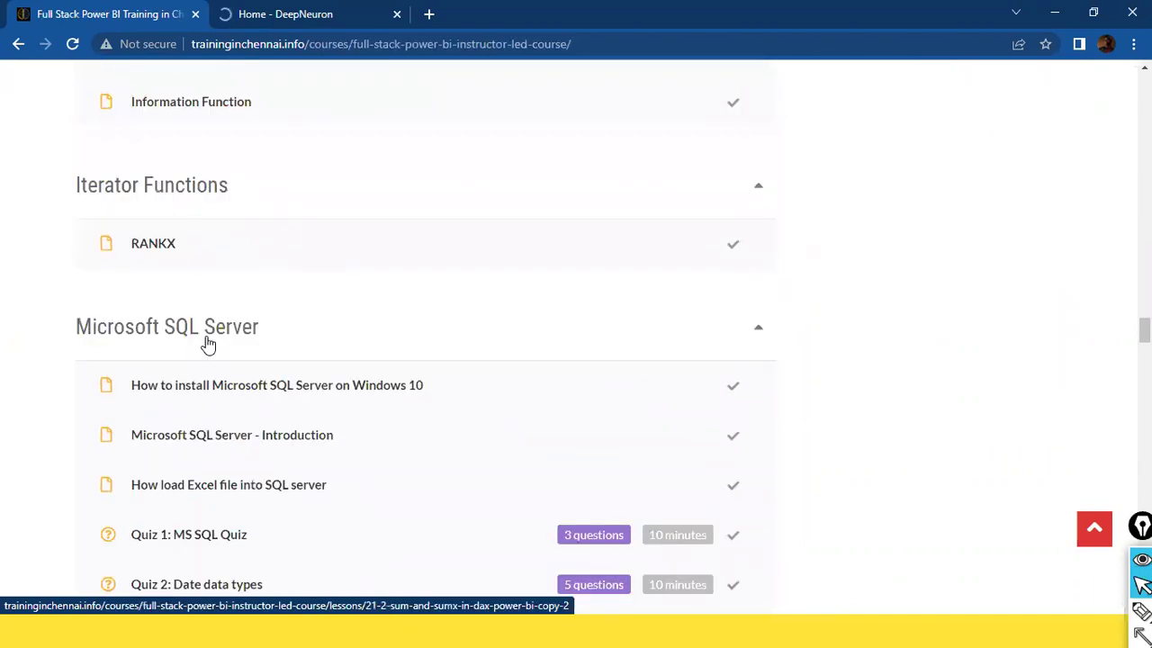
pyautogui.scroll(-4, 207, 344)
pyautogui.scroll(-8, 207, 345)
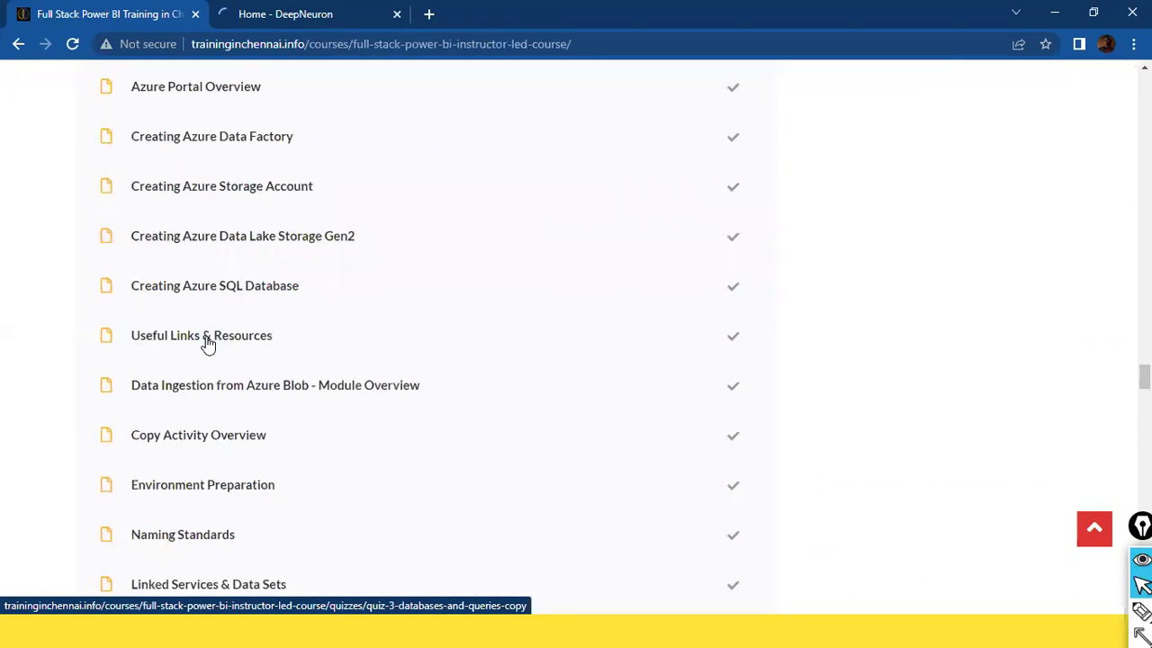
pyautogui.scroll(3, 207, 344)
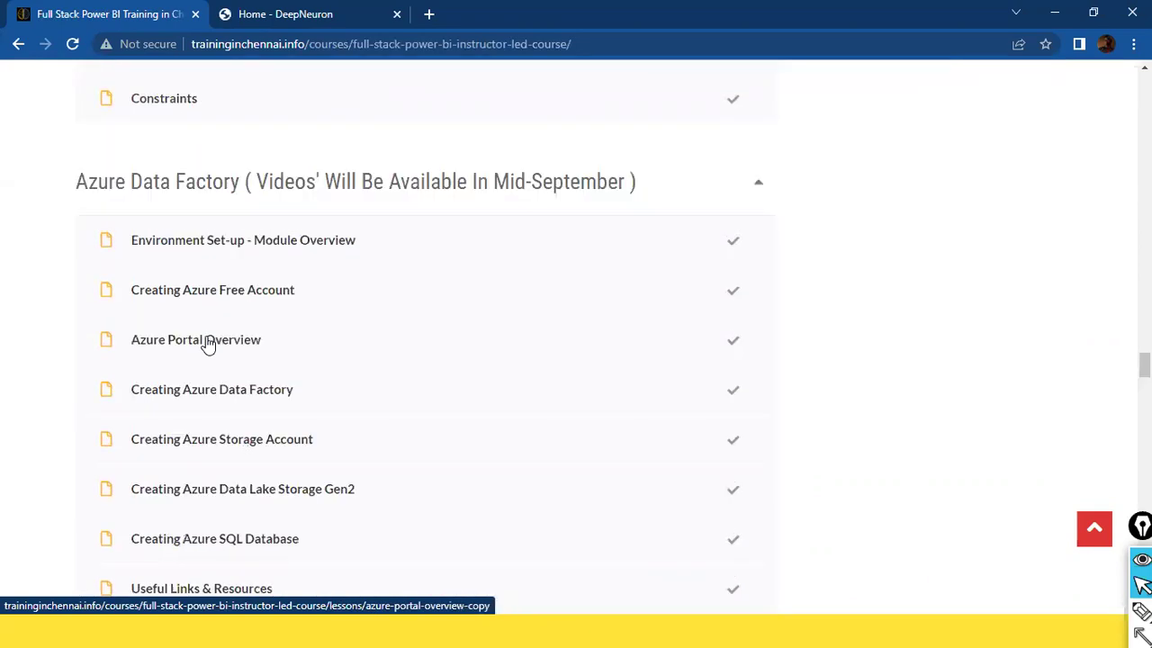
pyautogui.scroll(-6, 207, 344)
pyautogui.scroll(-2, 207, 345)
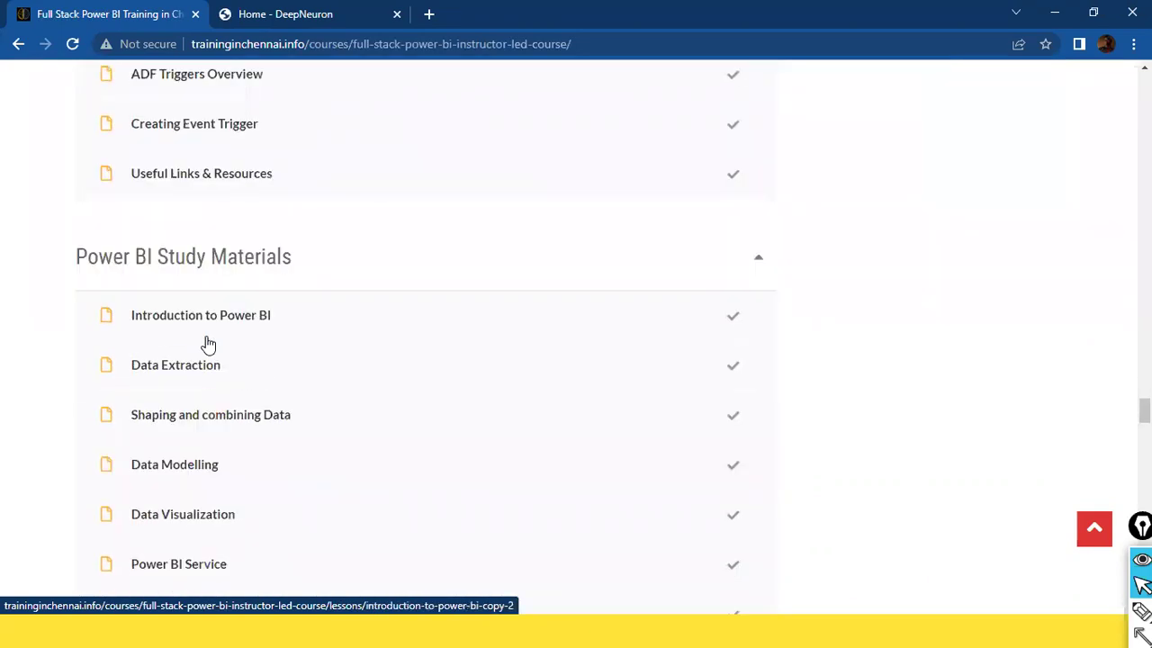
pyautogui.scroll(-3, 207, 344)
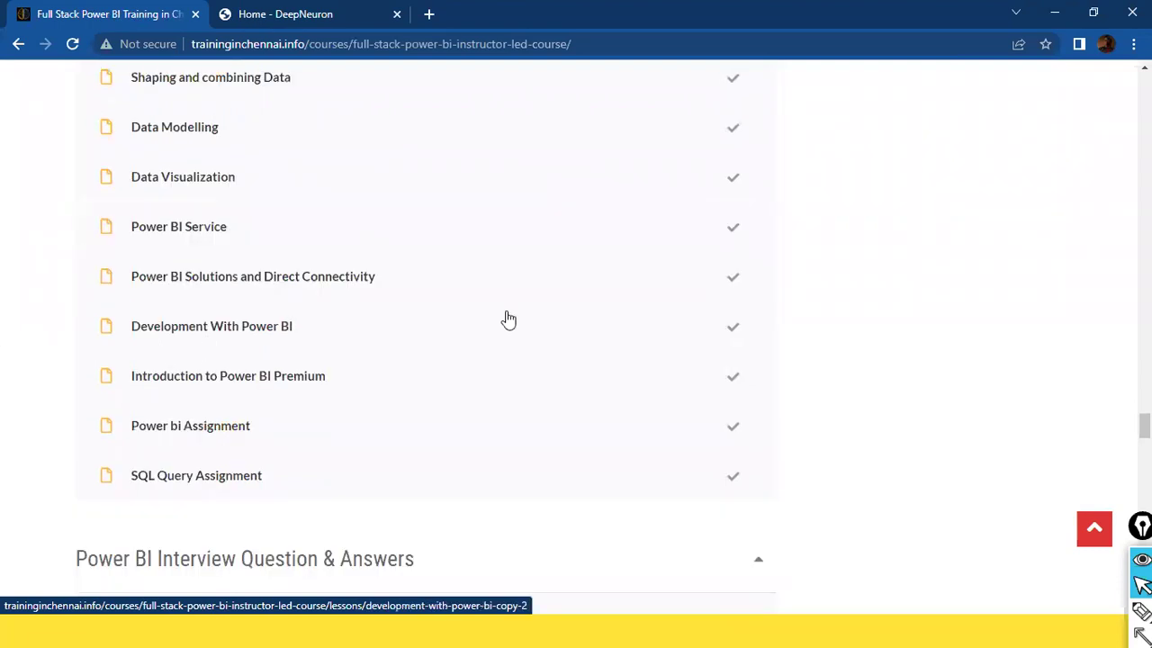
pyautogui.scroll(-3, 506, 319)
pyautogui.scroll(-4, 505, 328)
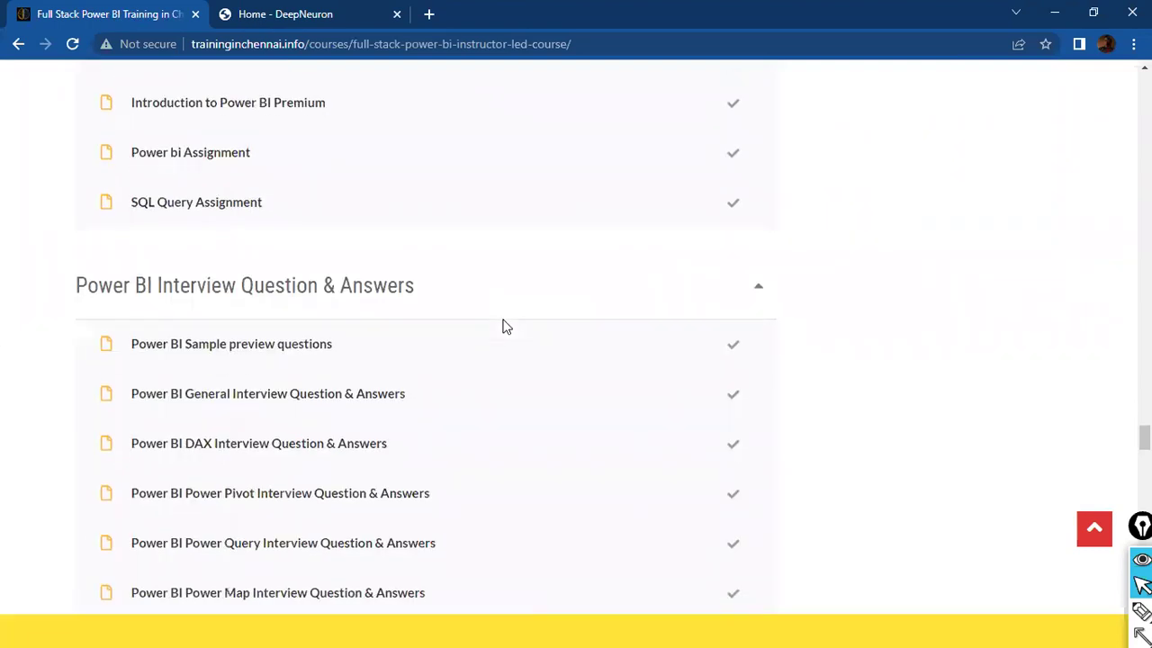
pyautogui.scroll(-4, 506, 328)
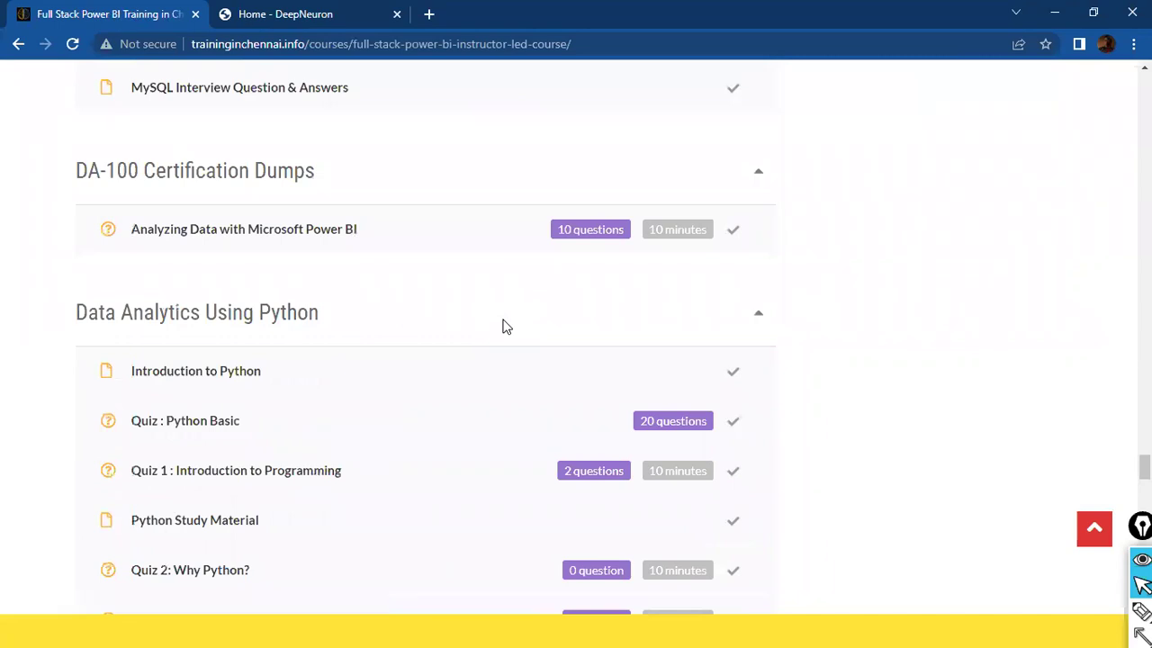
pyautogui.scroll(-2, 504, 327)
pyautogui.scroll(-15, 504, 327)
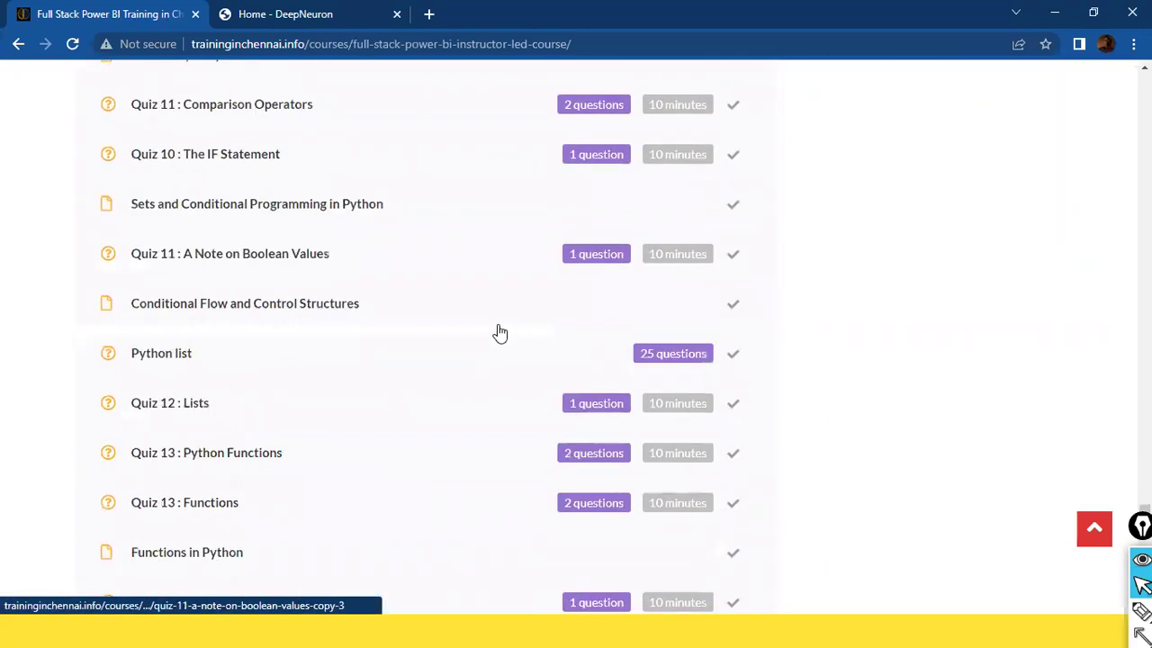
pyautogui.scroll(-8, 500, 333)
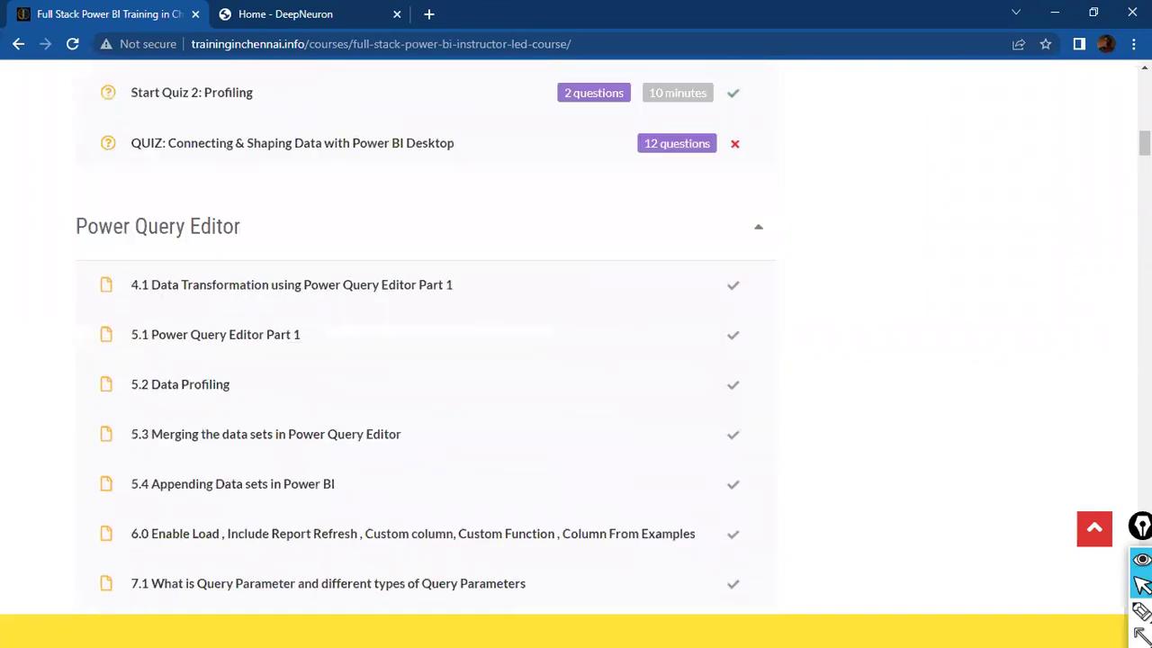
# Open the lesson "1.2 Download Resources" in the Power Bi Instructed Led Online Course section.
pyautogui.scroll(10, 603, 340)
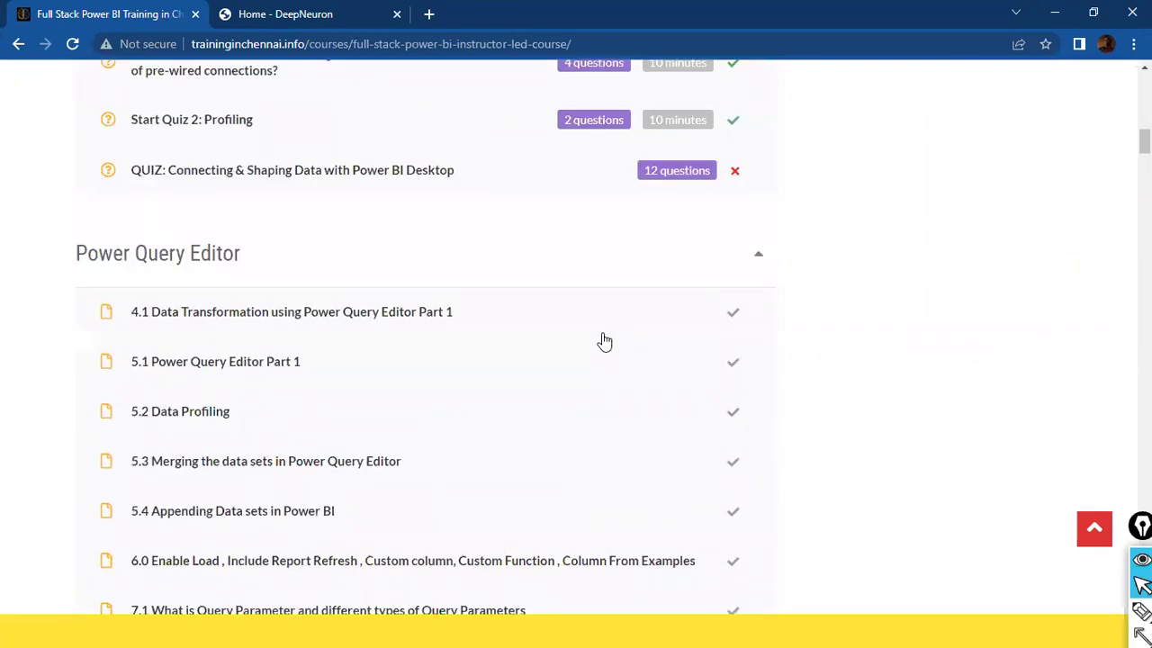
pyautogui.scroll(-6, 366, 383)
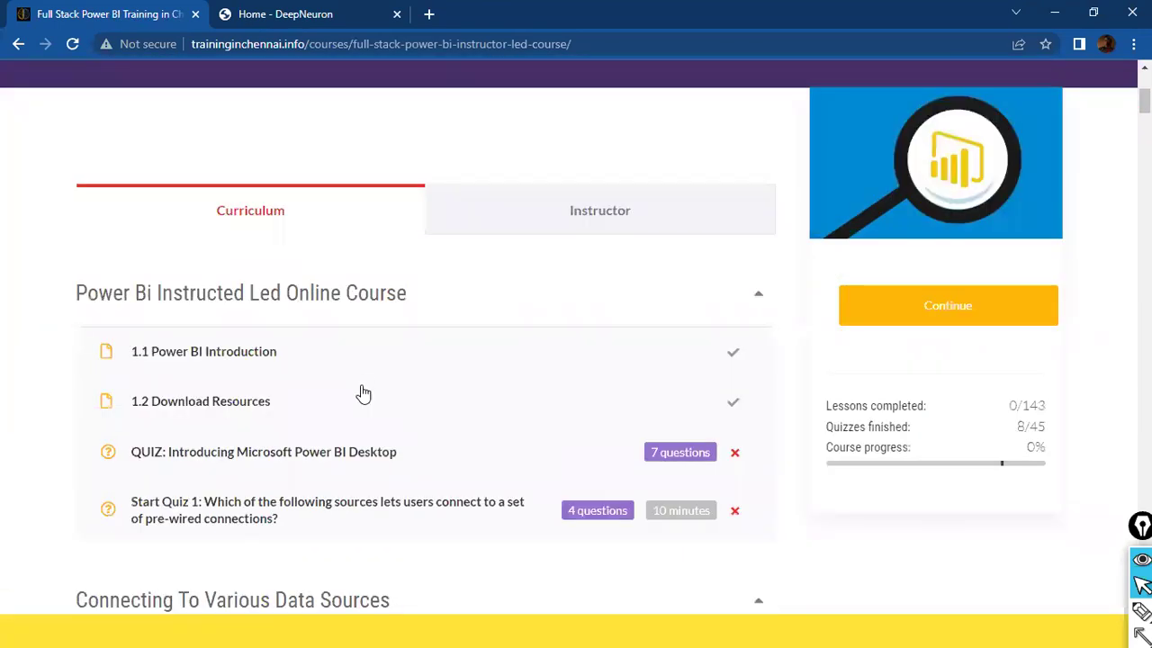
pyautogui.scroll(-2, 450, 340)
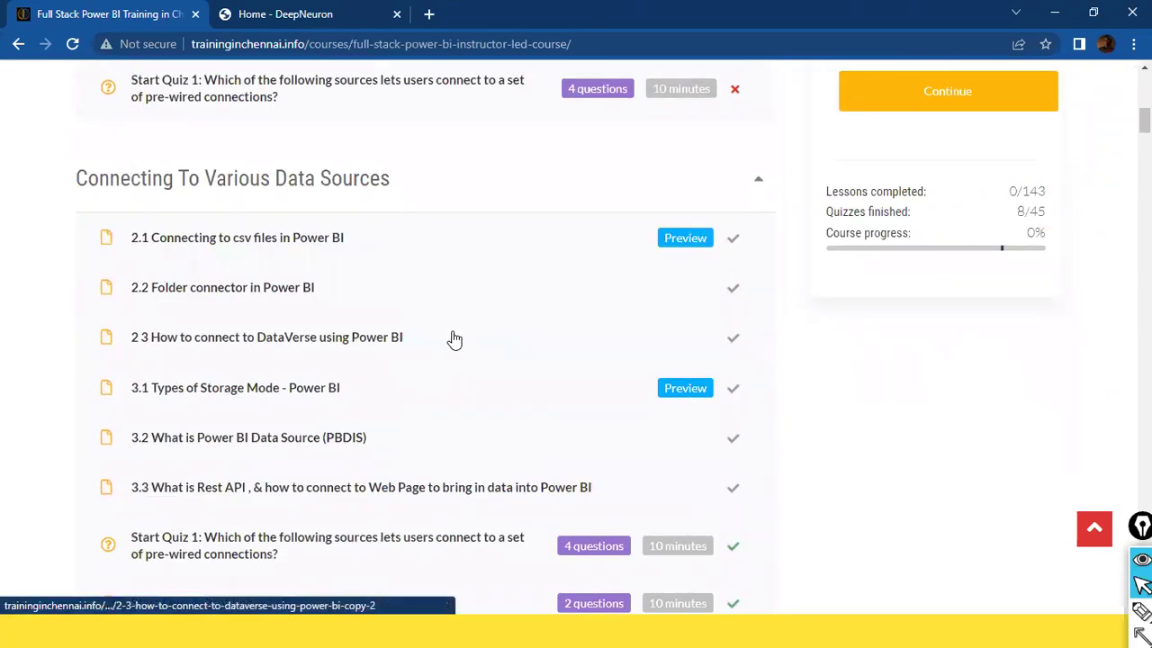
pyautogui.scroll(-1, 454, 339)
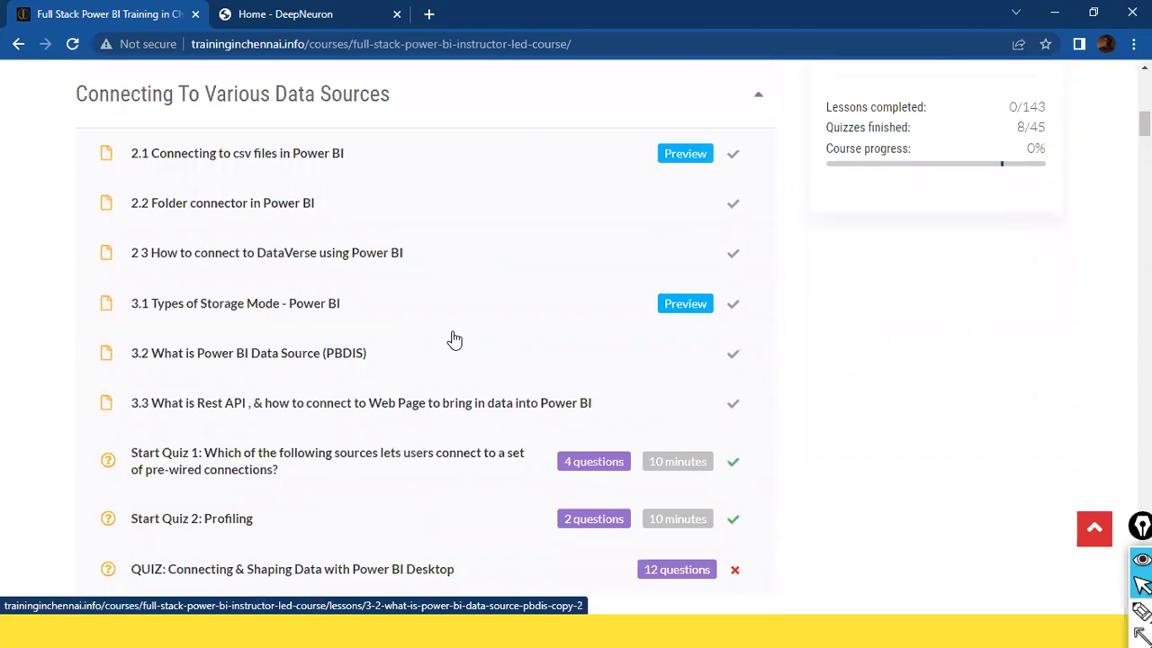
pyautogui.scroll(7, 455, 339)
pyautogui.scroll(-2, 454, 339)
pyautogui.scroll(-1, 454, 338)
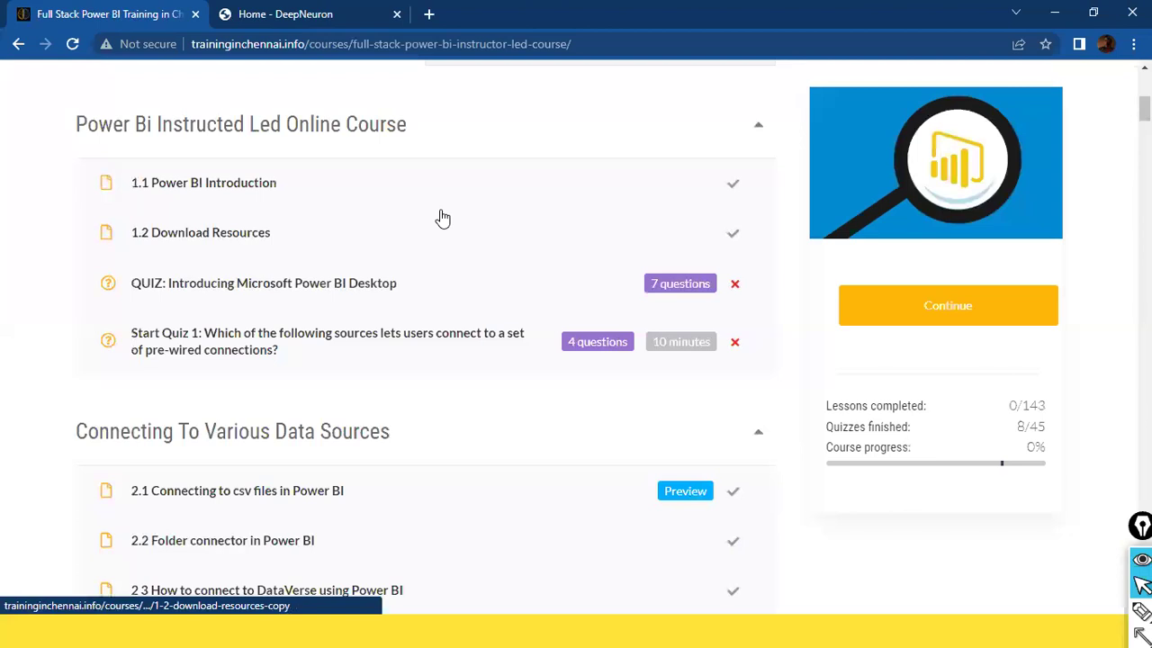
pyautogui.click(246, 245)
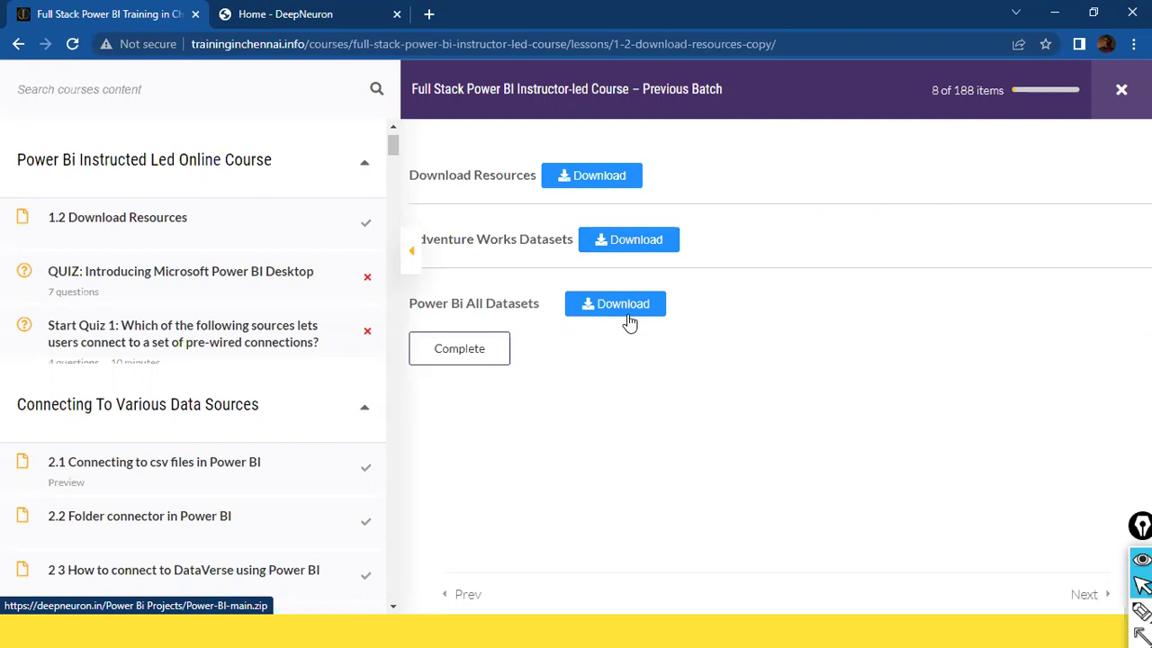
# Leave the Download Resources lesson and go back past the course page to the student profile.
pyautogui.scroll(1, 160, 363)
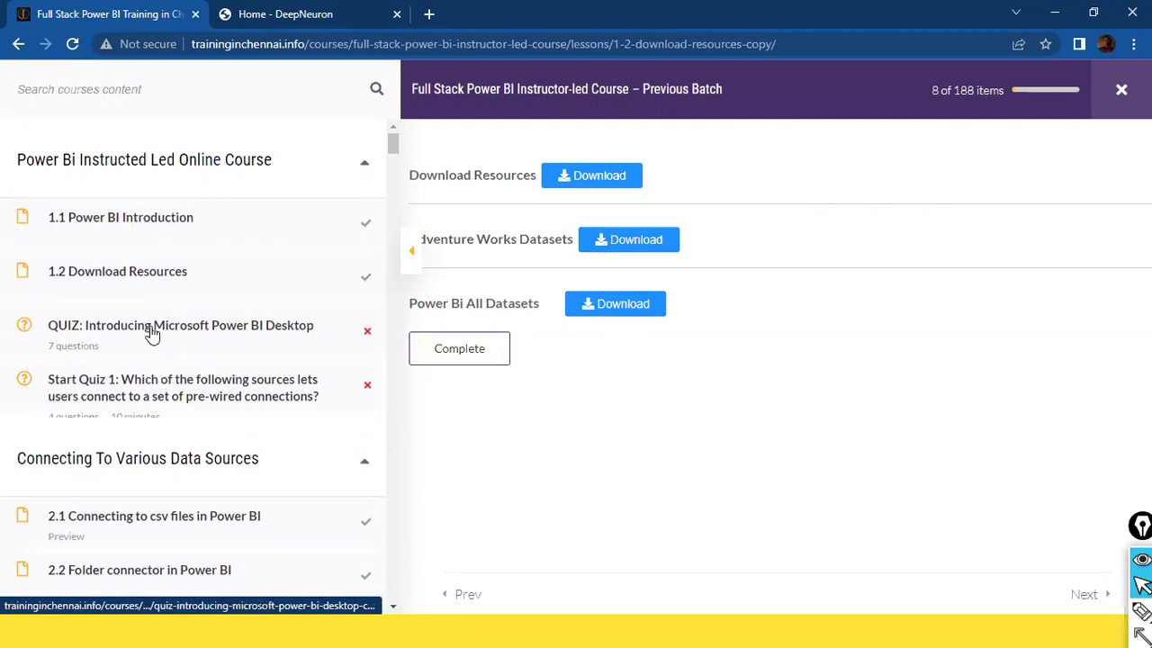
pyautogui.scroll(-8, 152, 333)
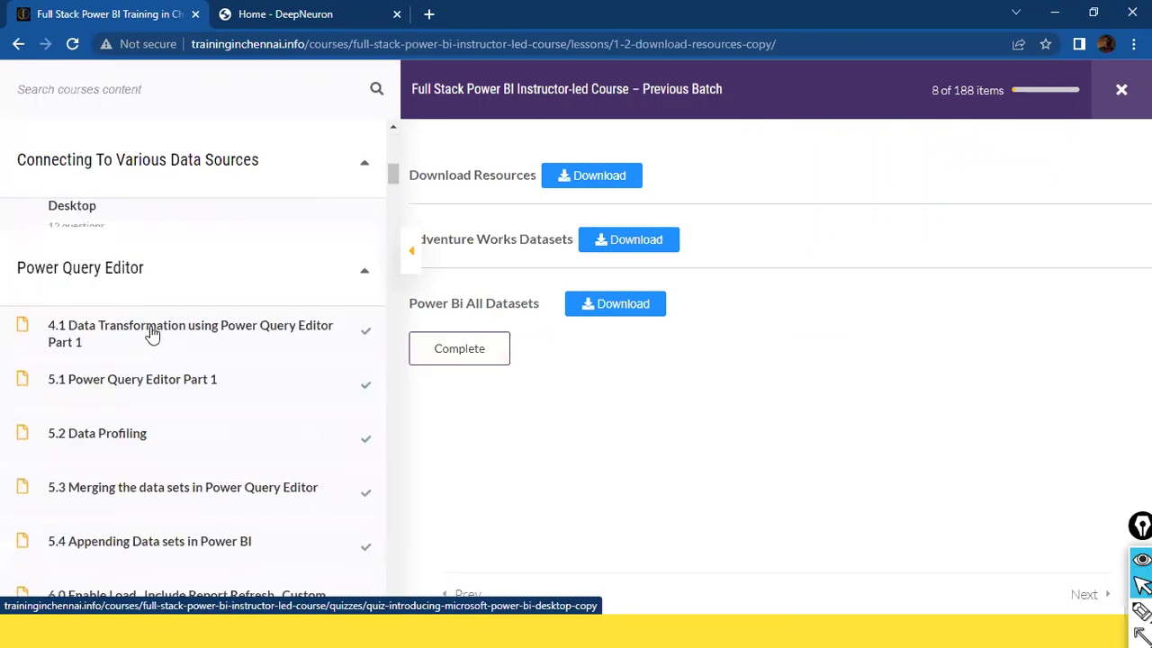
pyautogui.scroll(8, 152, 333)
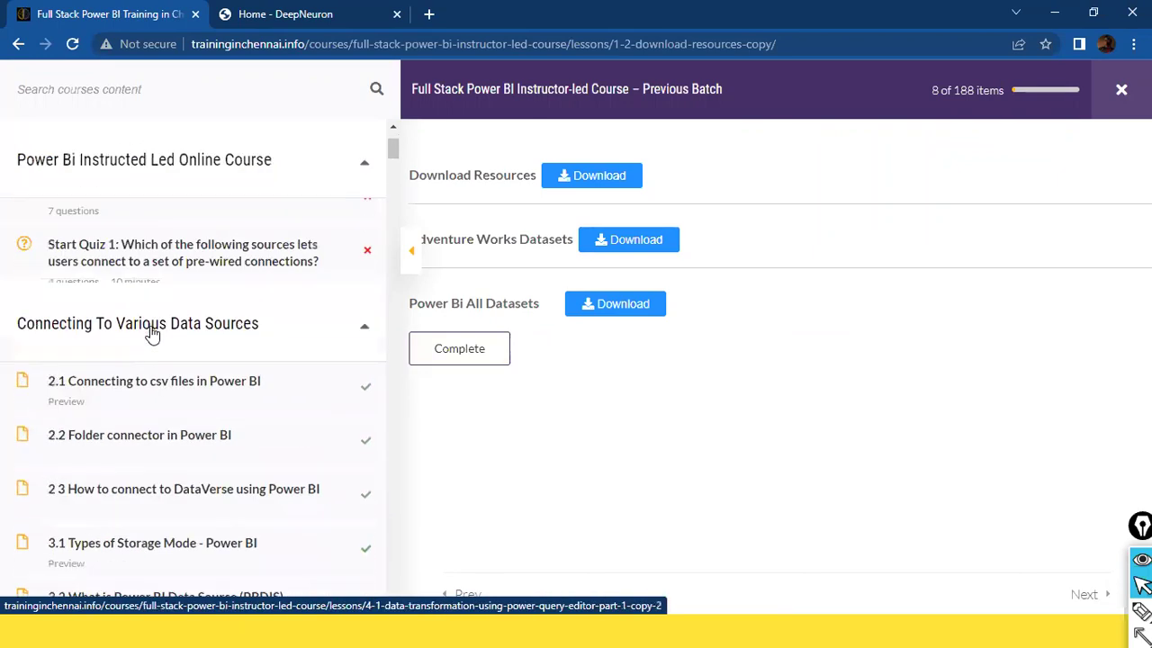
pyautogui.click(14, 47)
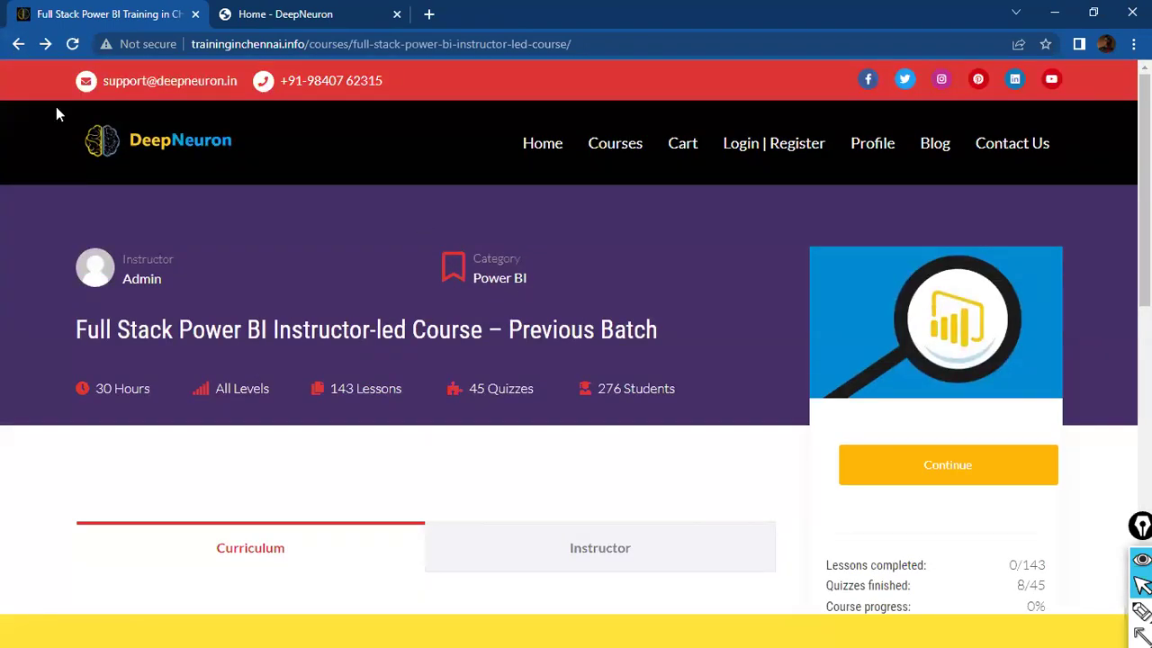
pyautogui.click(16, 43)
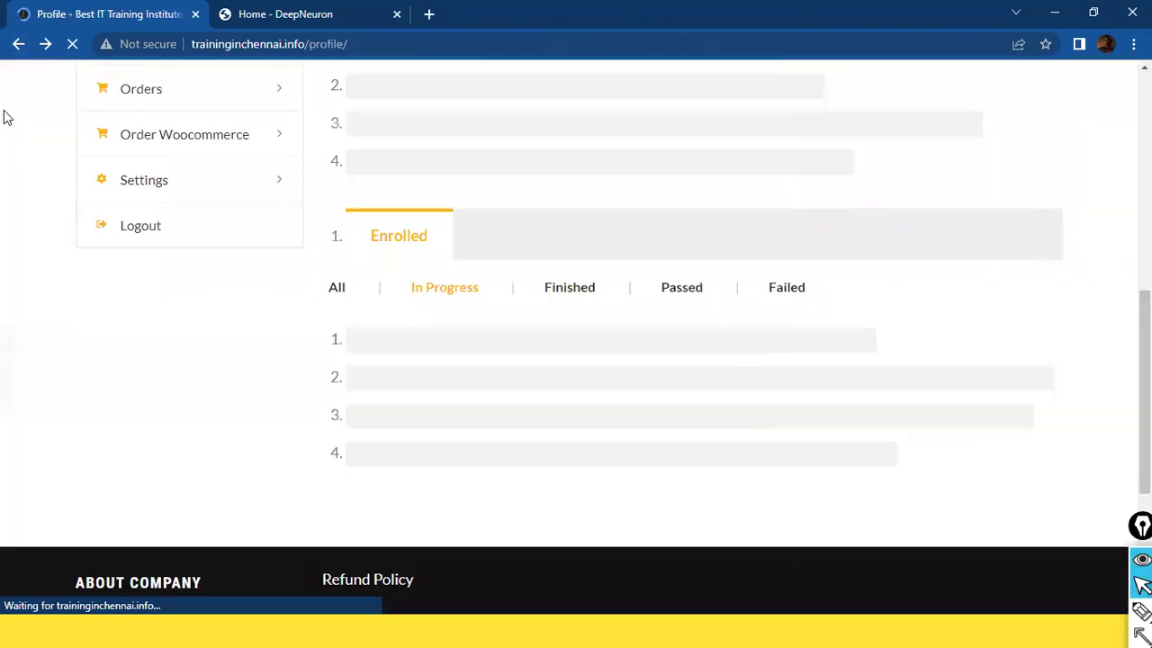
# Examine the student profile page, including the course summary boxes and the enrolled course table.
pyautogui.scroll(6, 676, 296)
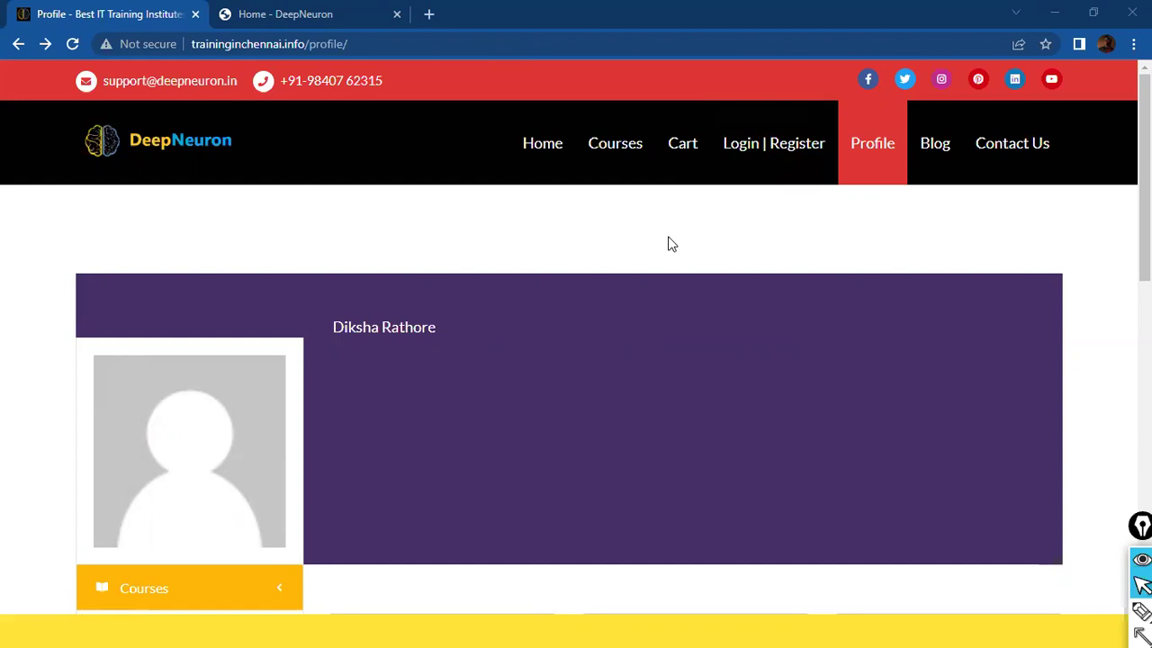
pyautogui.scroll(-3, 598, 273)
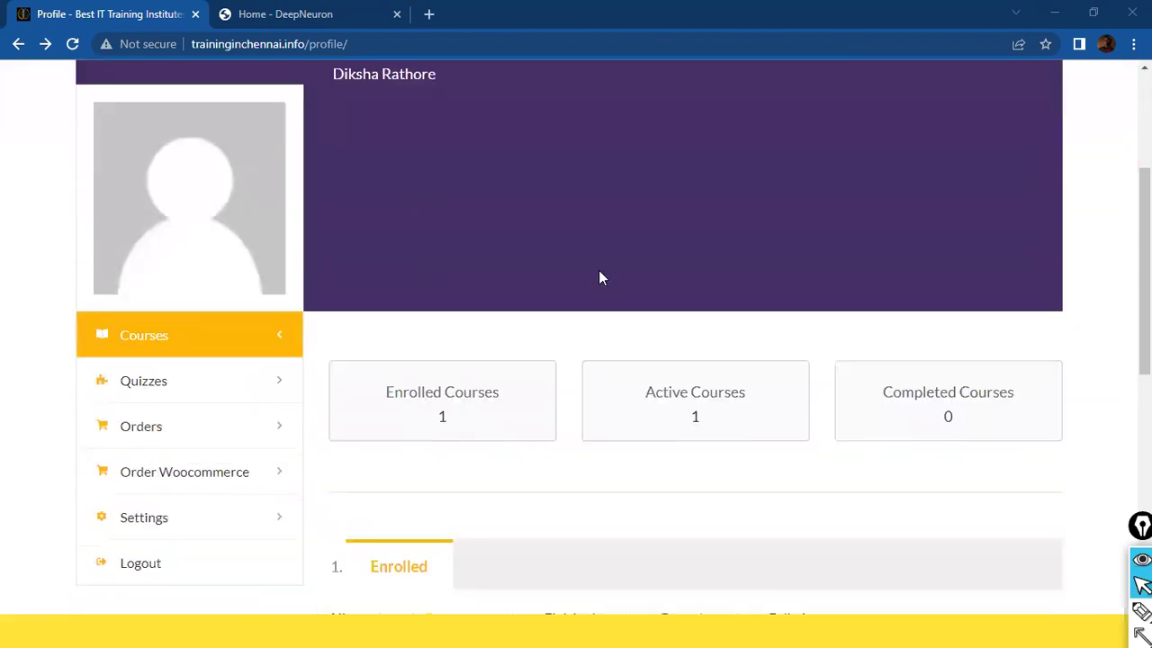
pyautogui.scroll(-3, 601, 277)
pyautogui.scroll(6, 600, 277)
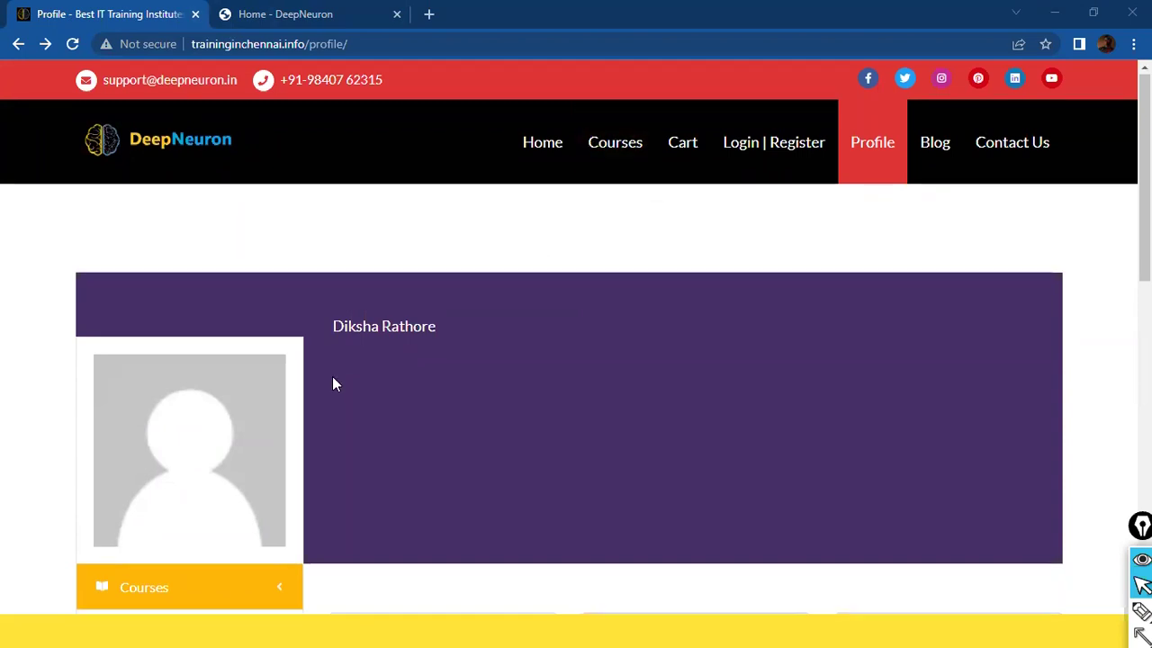
pyautogui.scroll(-10, 332, 378)
pyautogui.scroll(3, 342, 388)
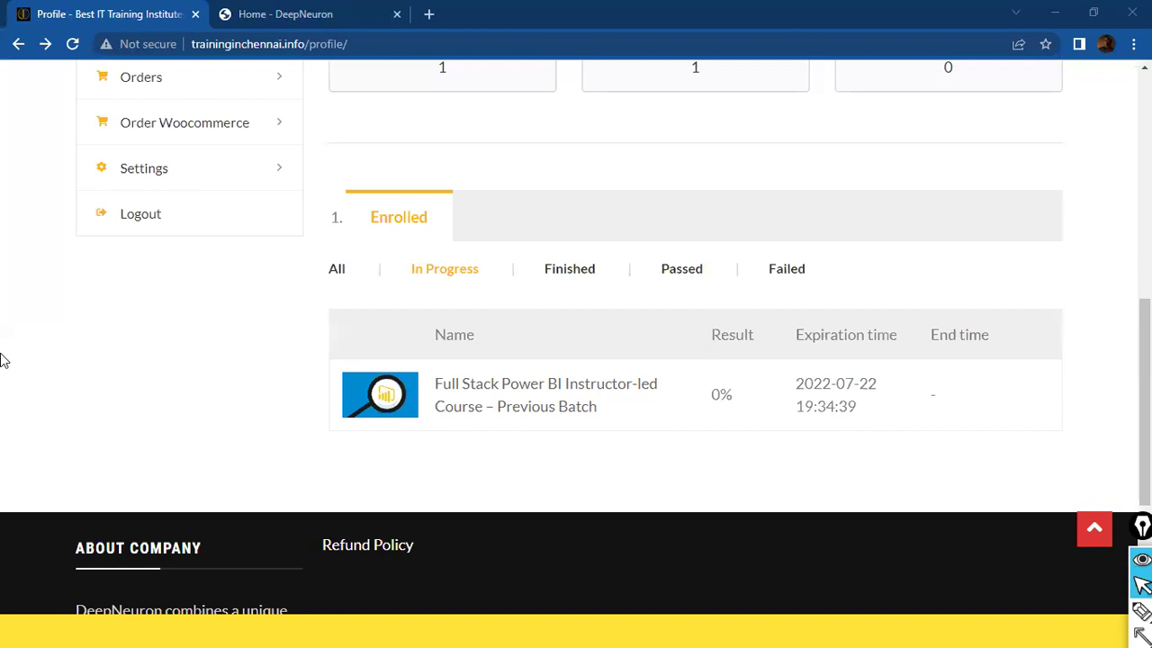
pyautogui.scroll(3, 430, 465)
pyautogui.scroll(-3, 504, 606)
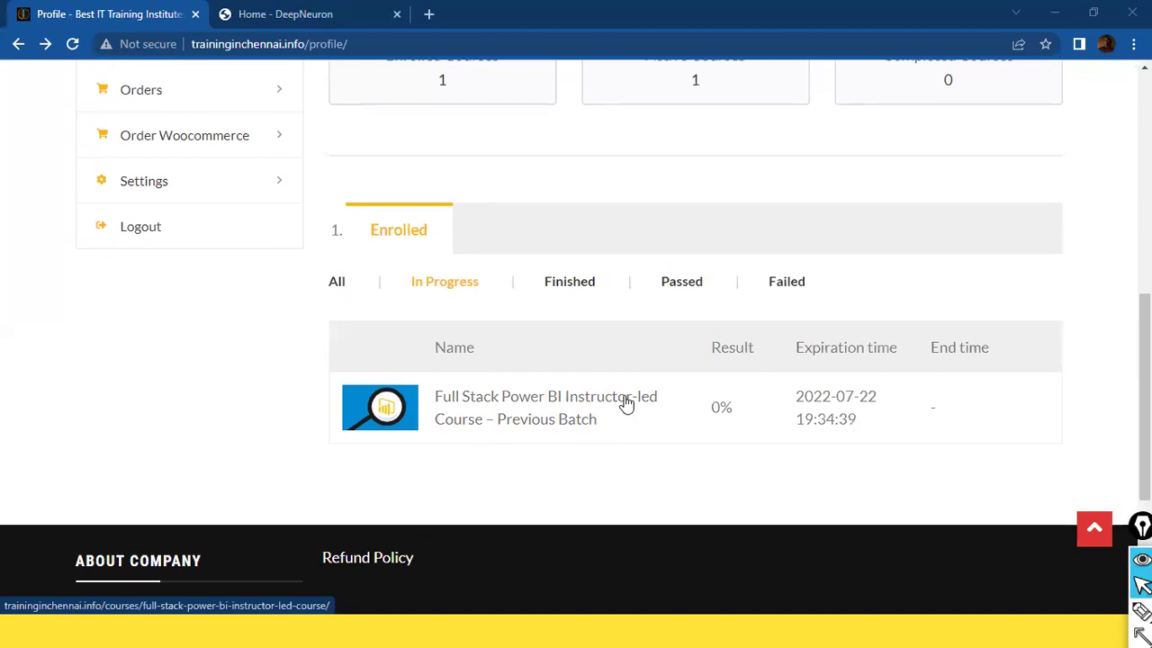
pyautogui.scroll(6, 625, 402)
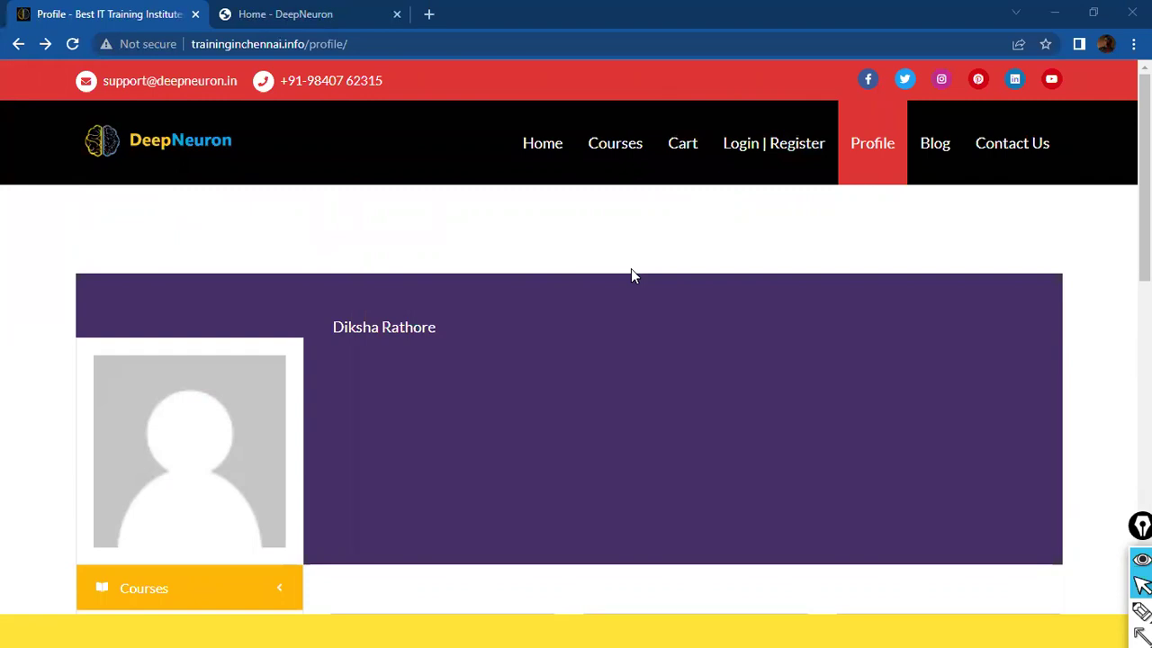
pyautogui.scroll(-3, 631, 269)
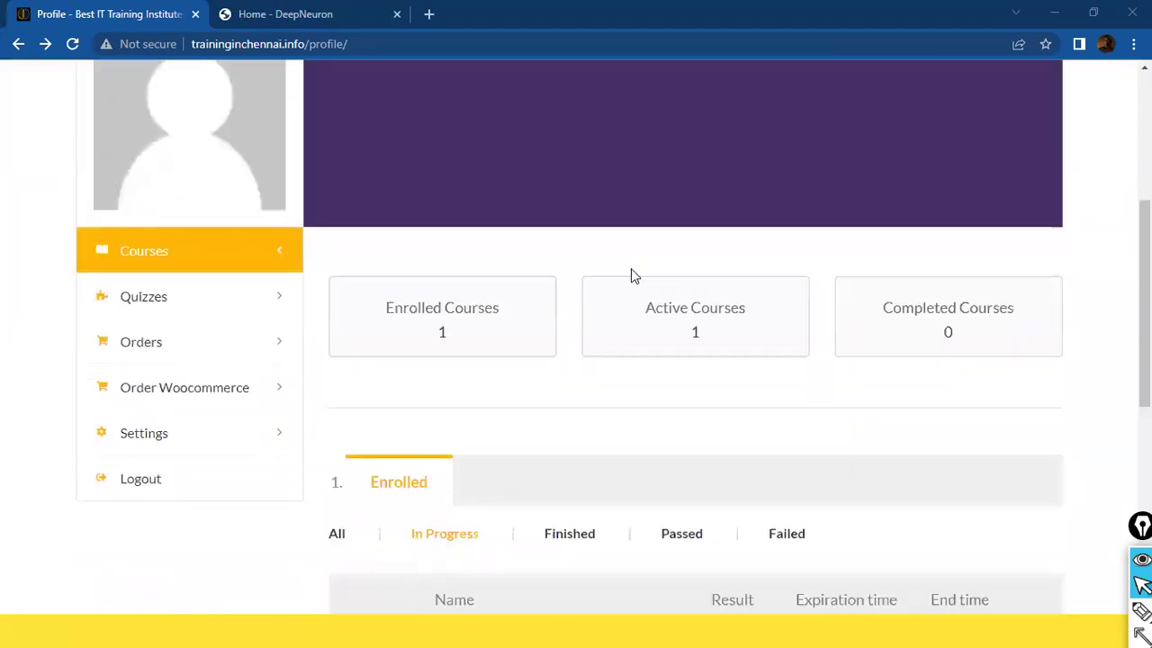
pyautogui.scroll(-3, 631, 269)
pyautogui.scroll(6, 631, 268)
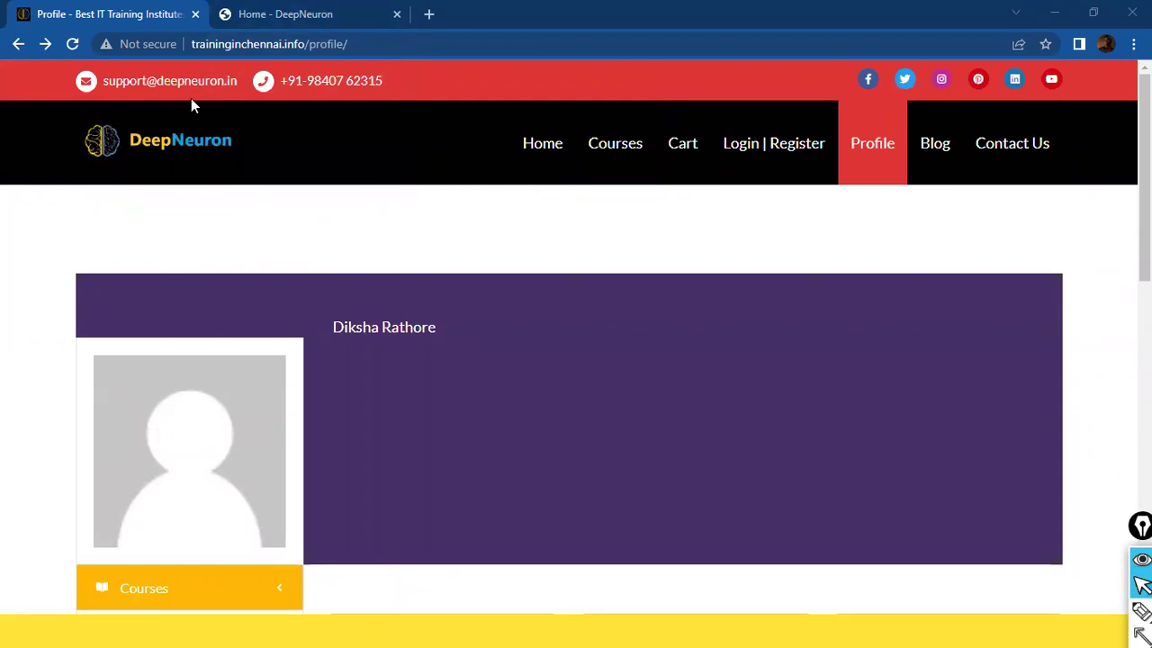
# Switch to the Microsoft Power BI Desktop (x64) Setup wizard, proceed to the license terms and accept them.
pyautogui.hotkey('alt', 'Tab')
pyautogui.press('Tab')
pyautogui.press('Tab')
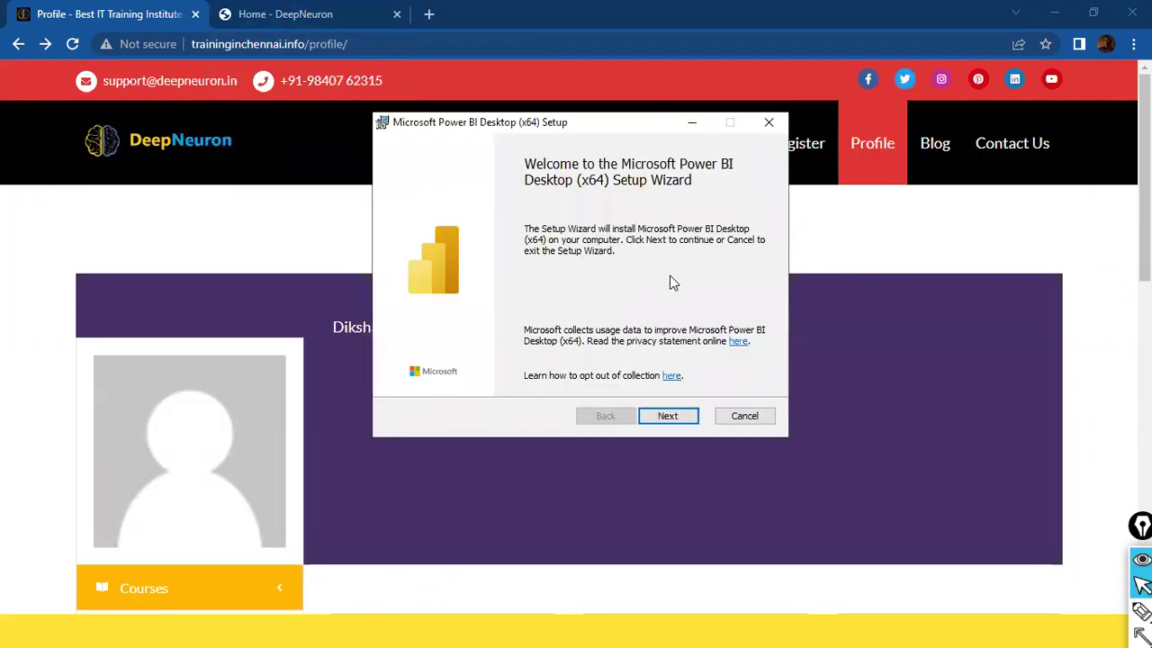
pyautogui.click(671, 419)
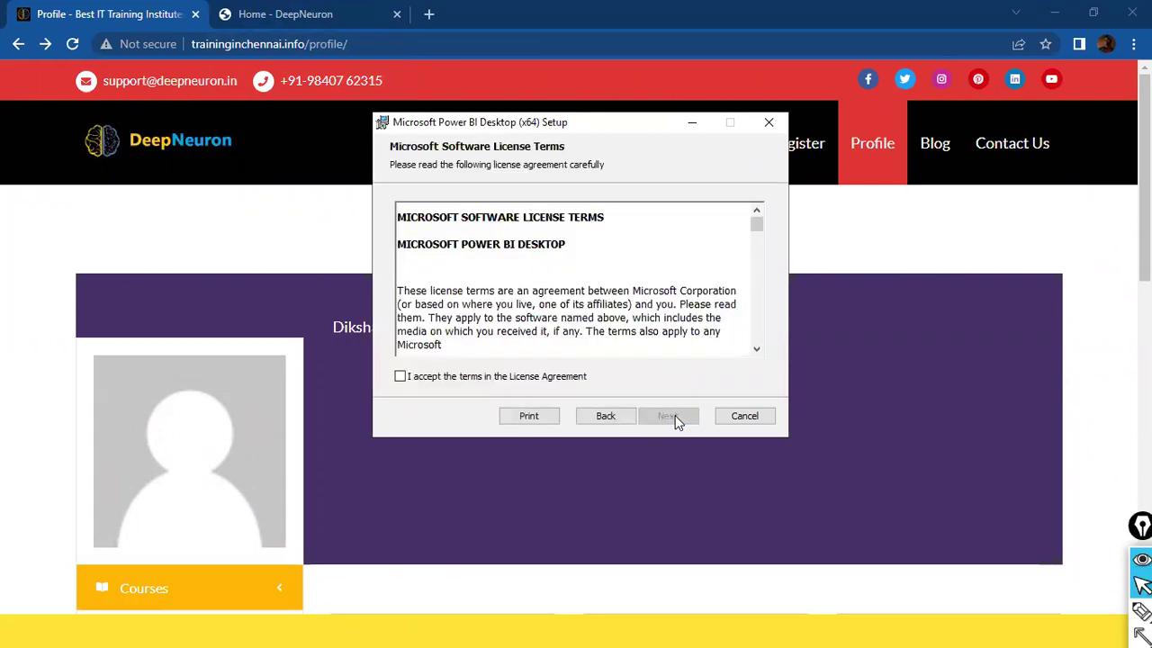
pyautogui.click(400, 376)
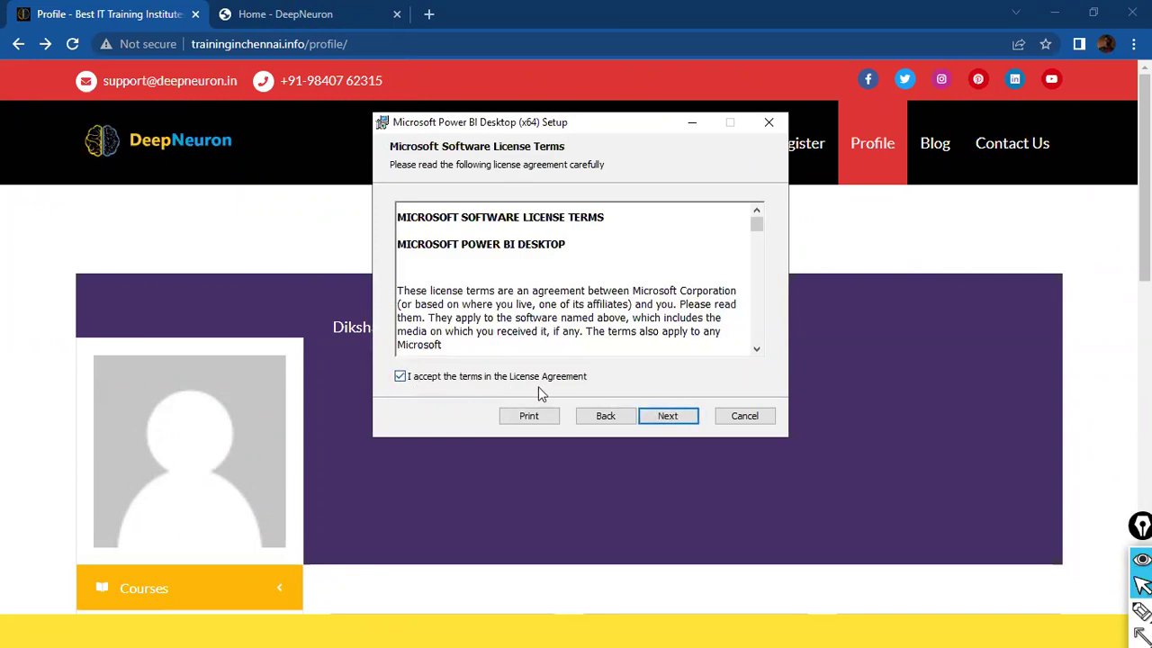
# Page through the Destination Folder and Ready to install pages of the setup wizard, and return to the welcome page.
pyautogui.click(683, 417)
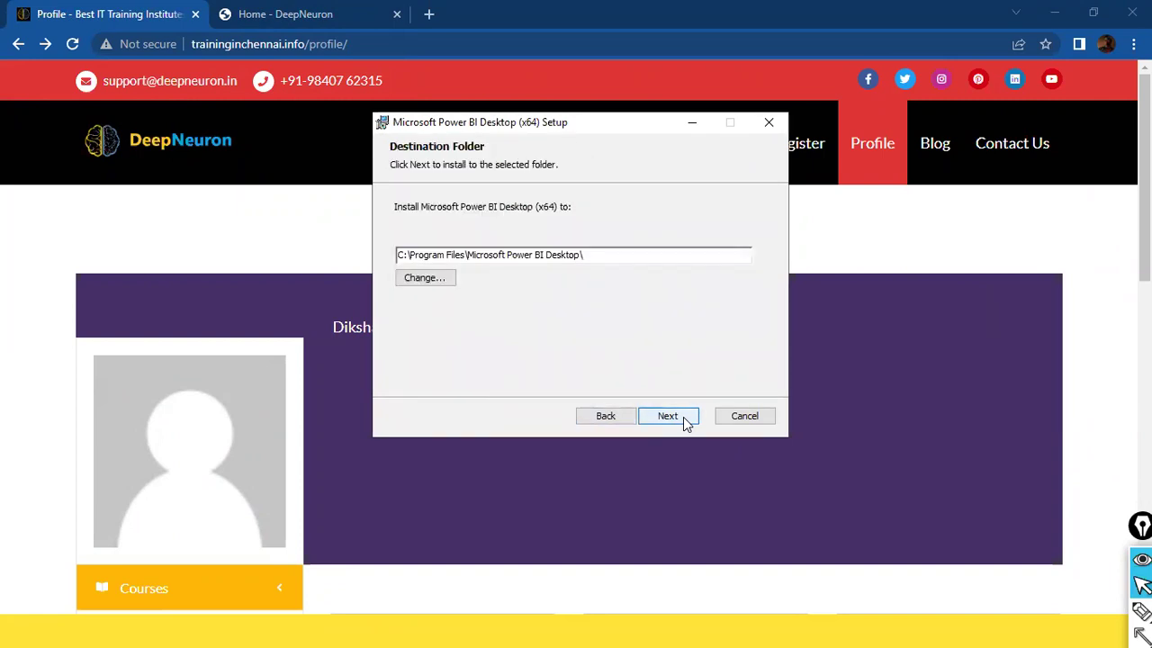
pyautogui.click(683, 416)
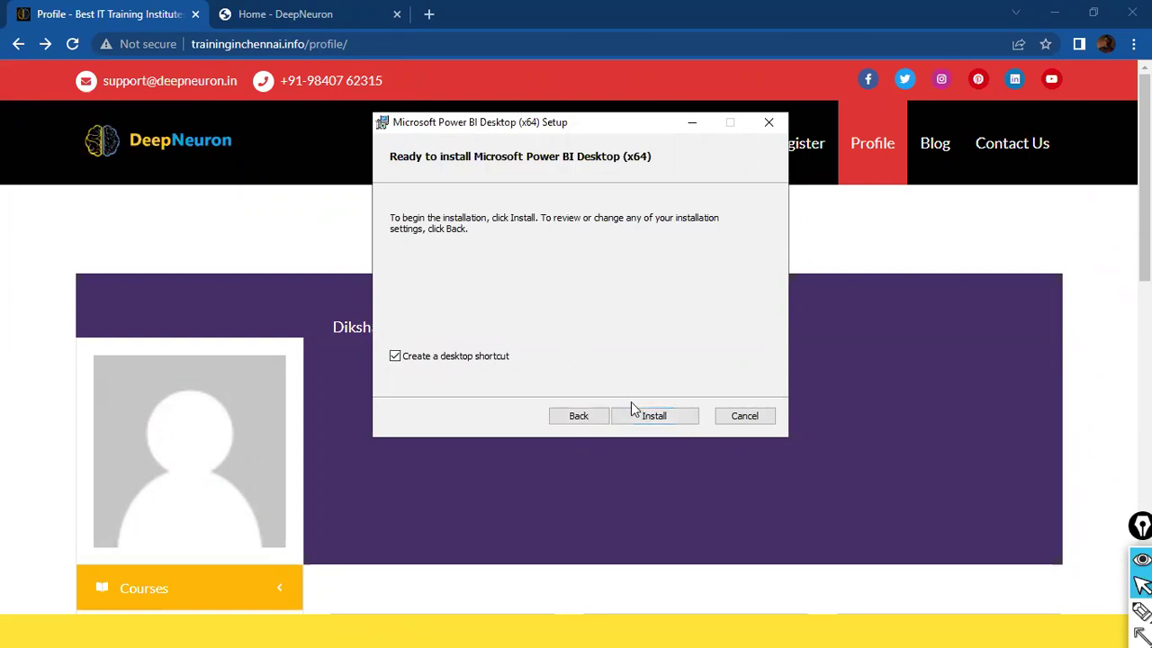
pyautogui.click(669, 427)
pyautogui.click(578, 419)
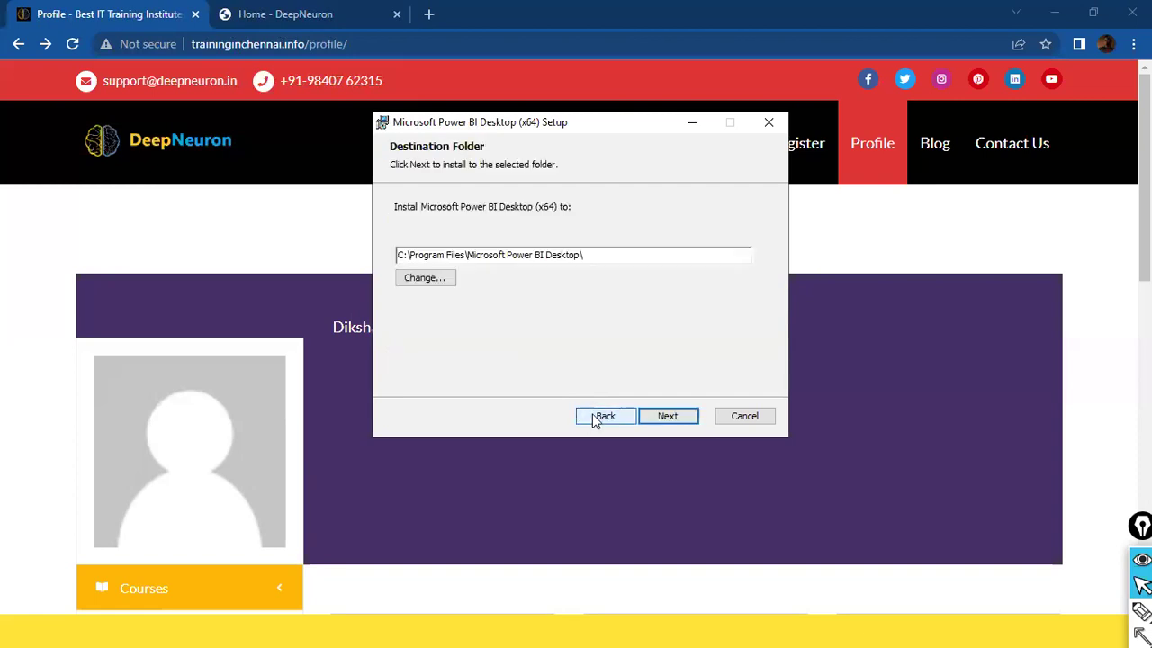
pyautogui.click(596, 419)
pyautogui.click(589, 421)
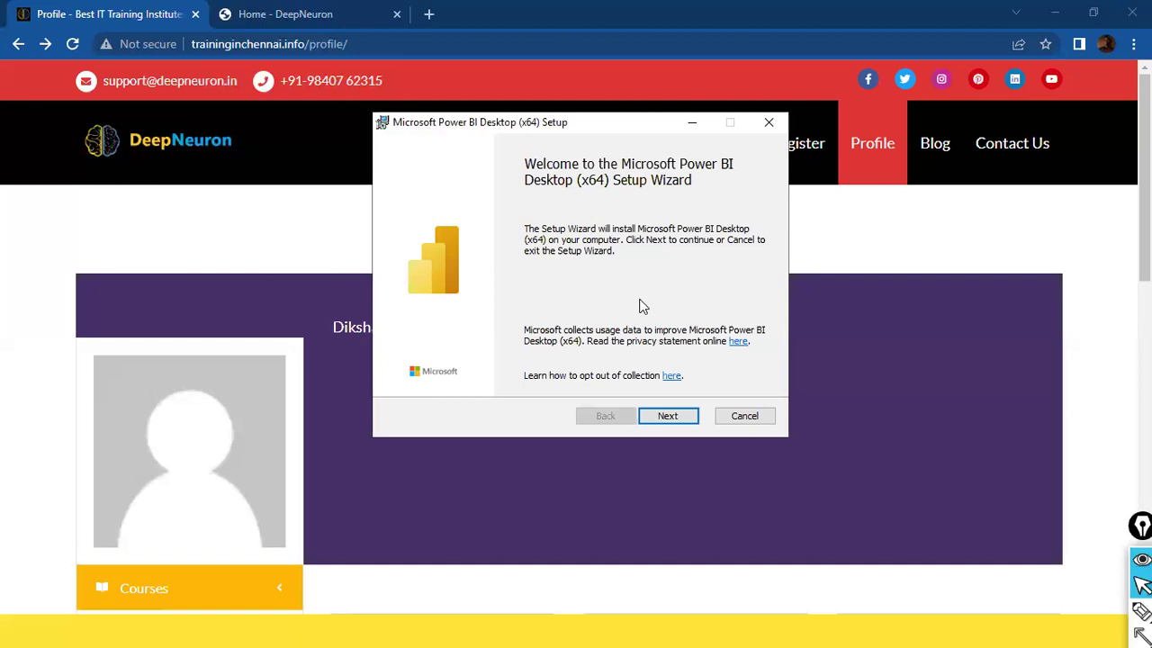
# Proceed through the setup wizard again, return to the Destination Folder page and examine the default installation path.
pyautogui.click(667, 417)
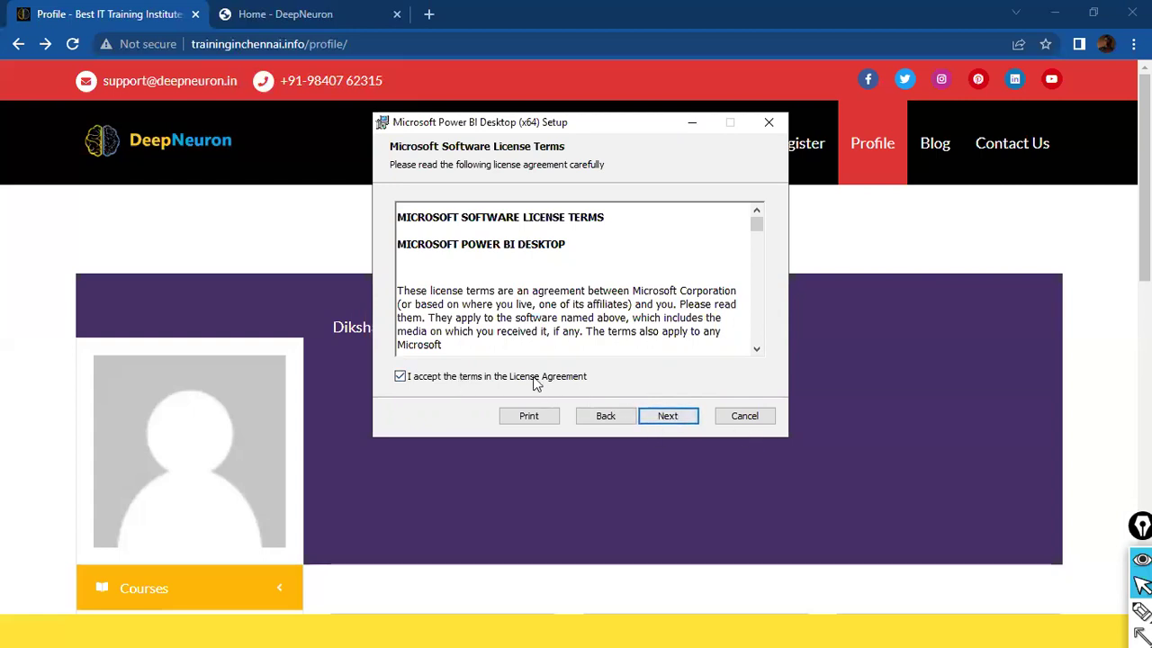
pyautogui.click(671, 416)
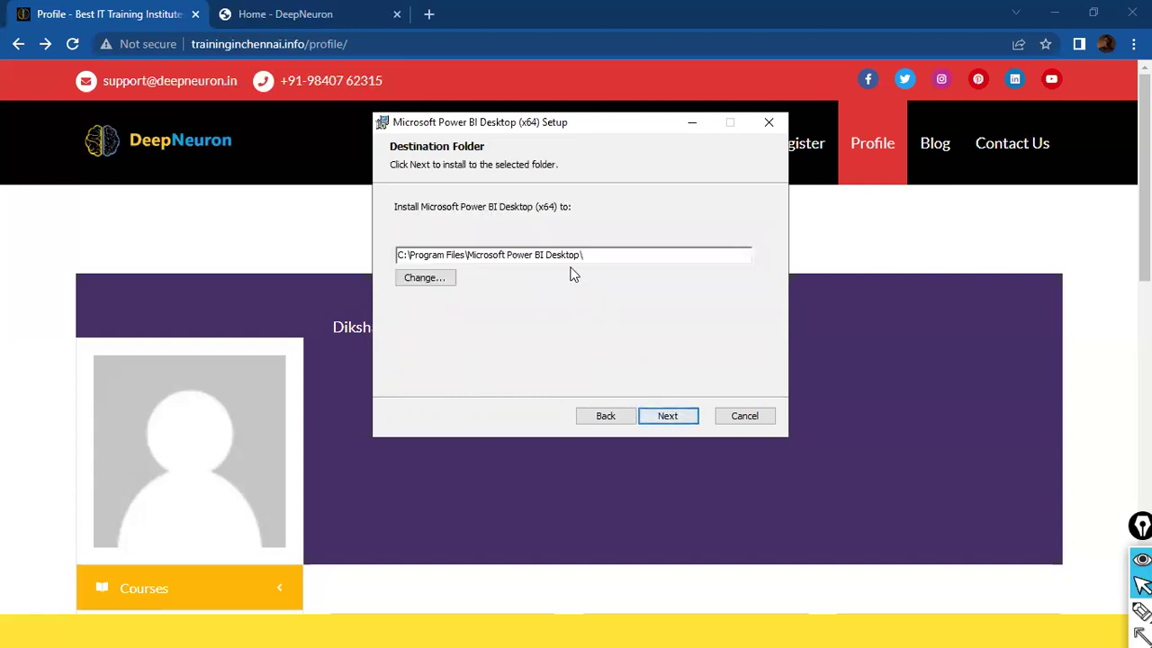
pyautogui.click(678, 417)
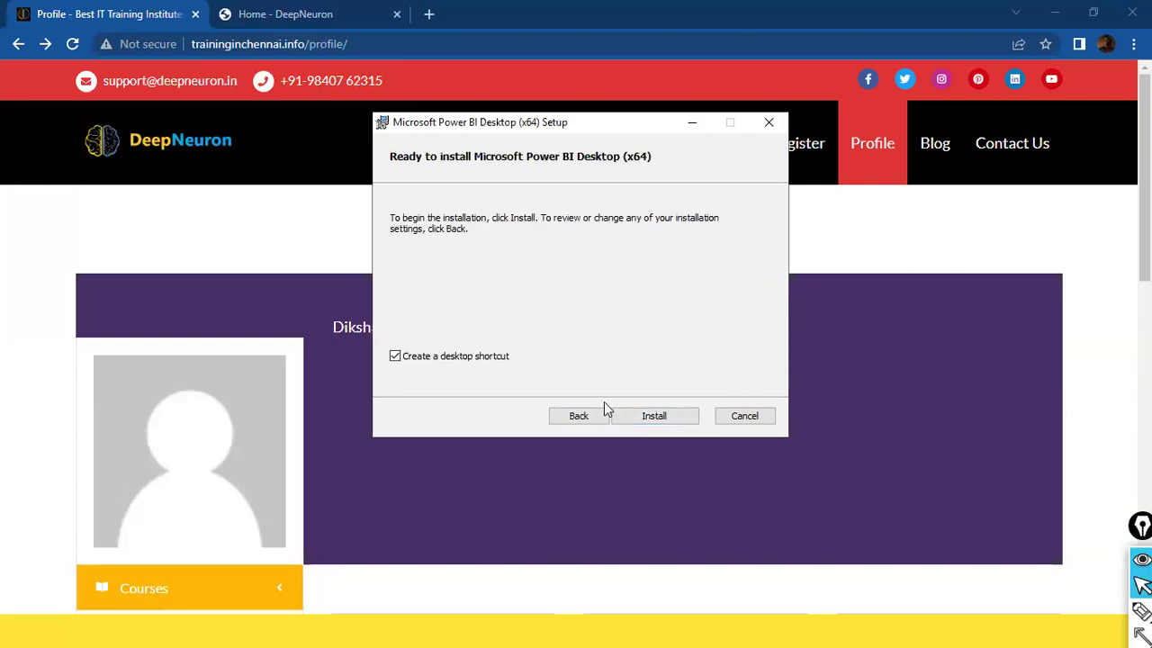
pyautogui.click(558, 417)
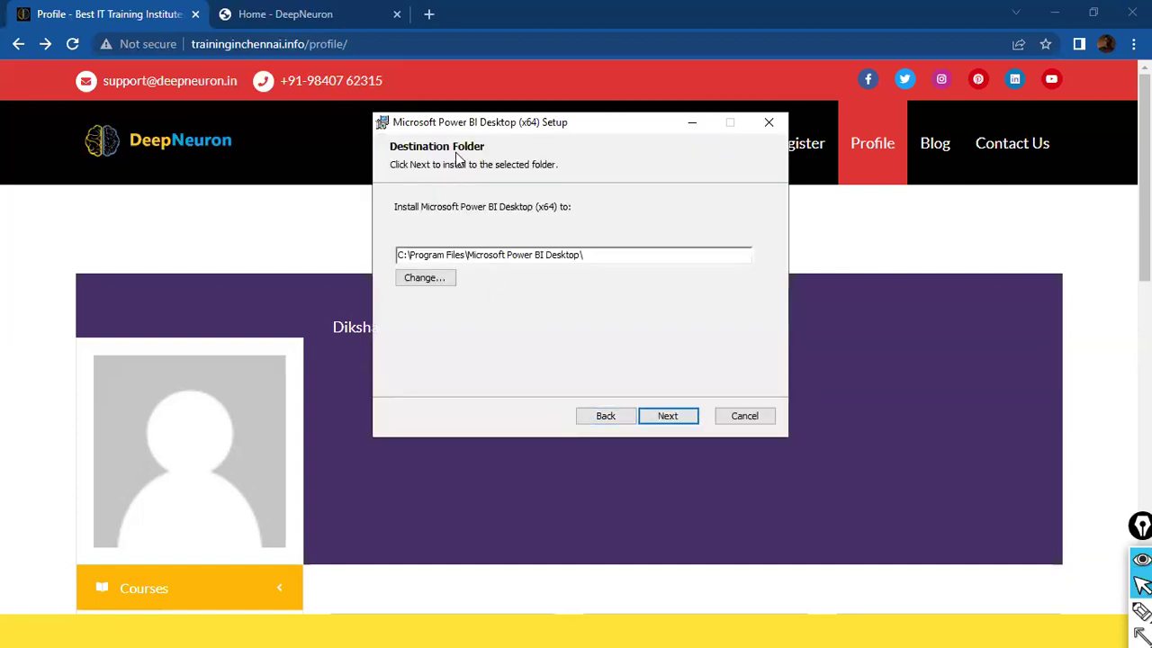
pyautogui.moveTo(459, 125); pyautogui.dragTo(534, 246)
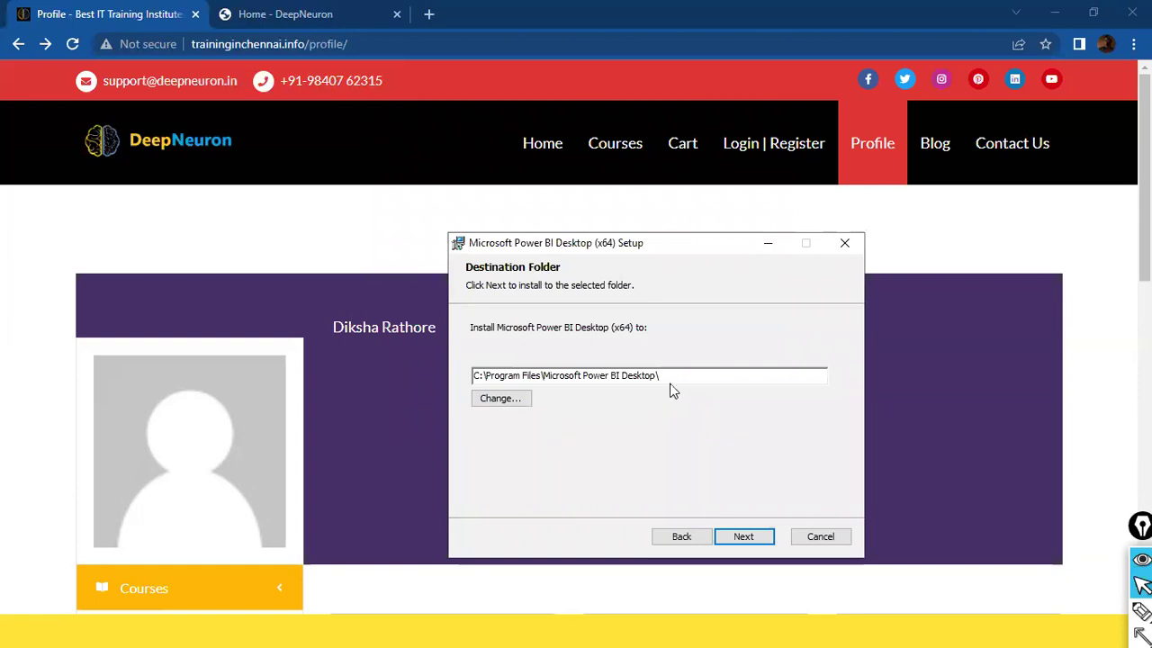
pyautogui.moveTo(673, 376); pyautogui.dragTo(587, 360)
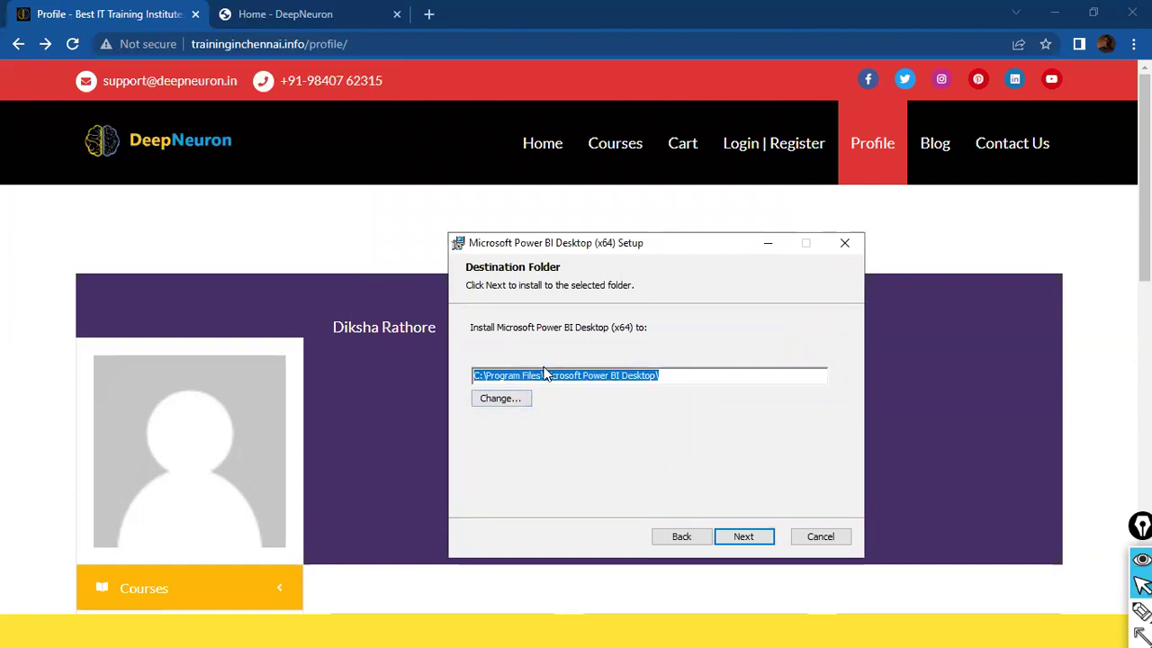
pyautogui.click(608, 378)
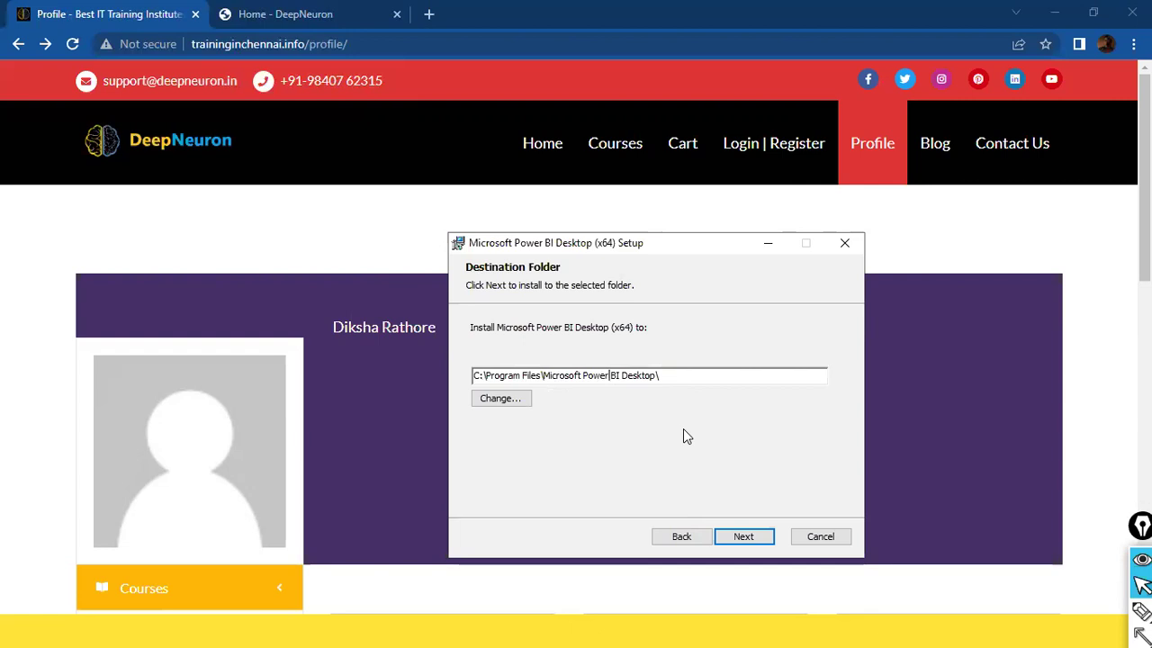
# Cancel the Power BI Desktop installation and close the setup wizard.
pyautogui.click(803, 537)
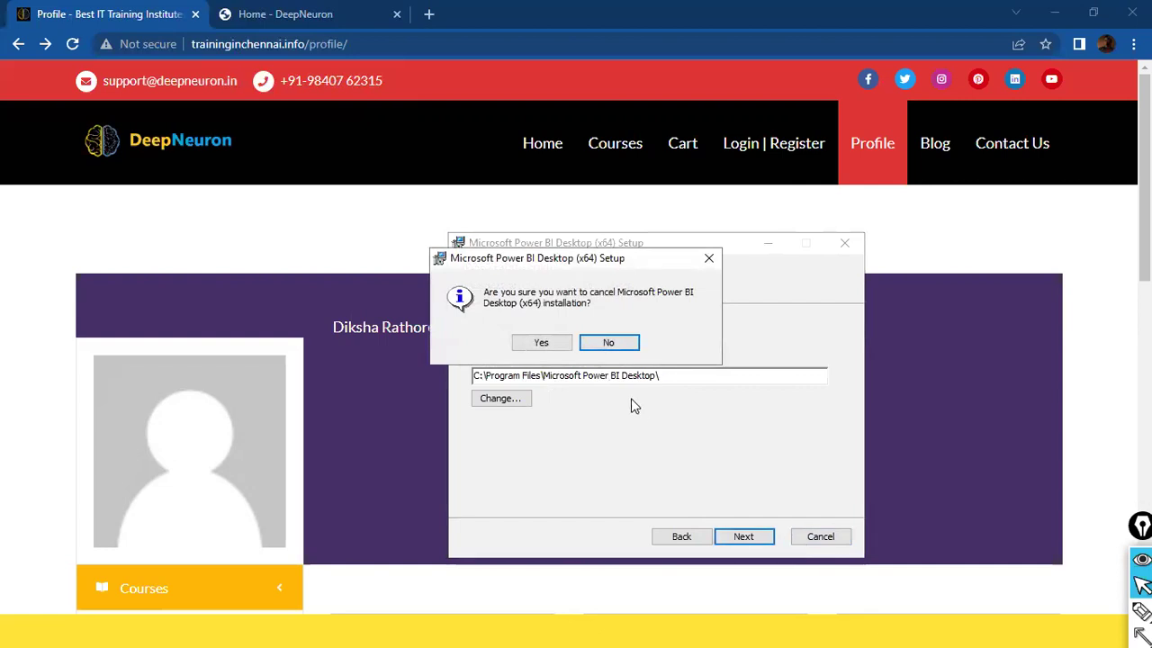
pyautogui.click(541, 345)
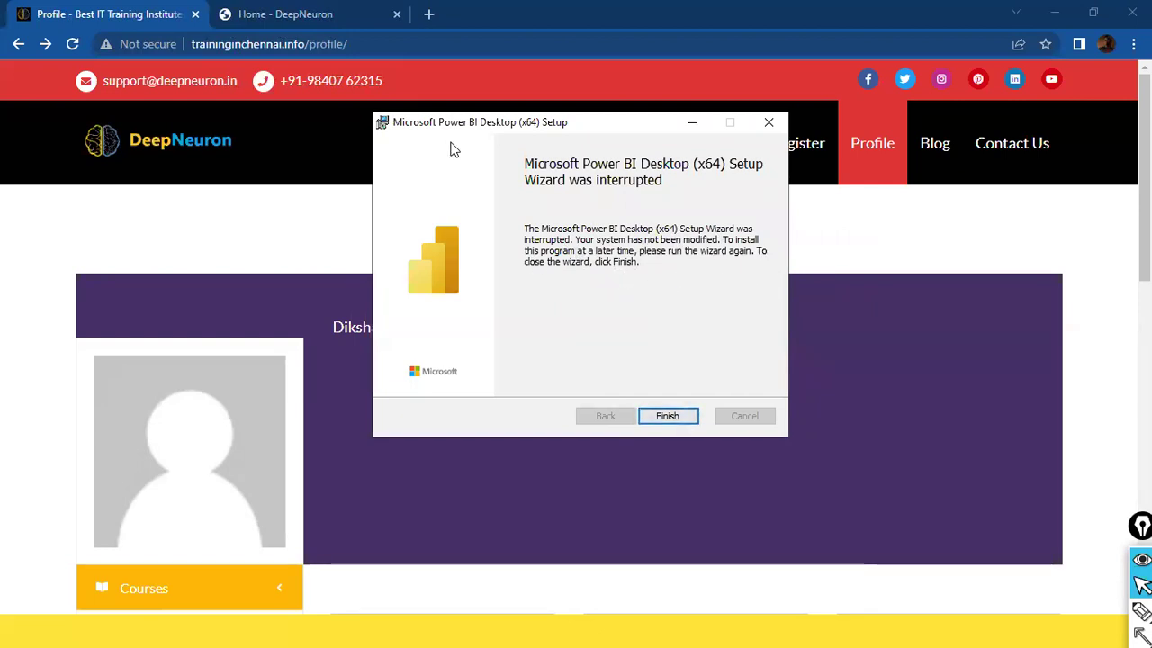
pyautogui.moveTo(450, 124); pyautogui.dragTo(486, 253)
pyautogui.click(705, 547)
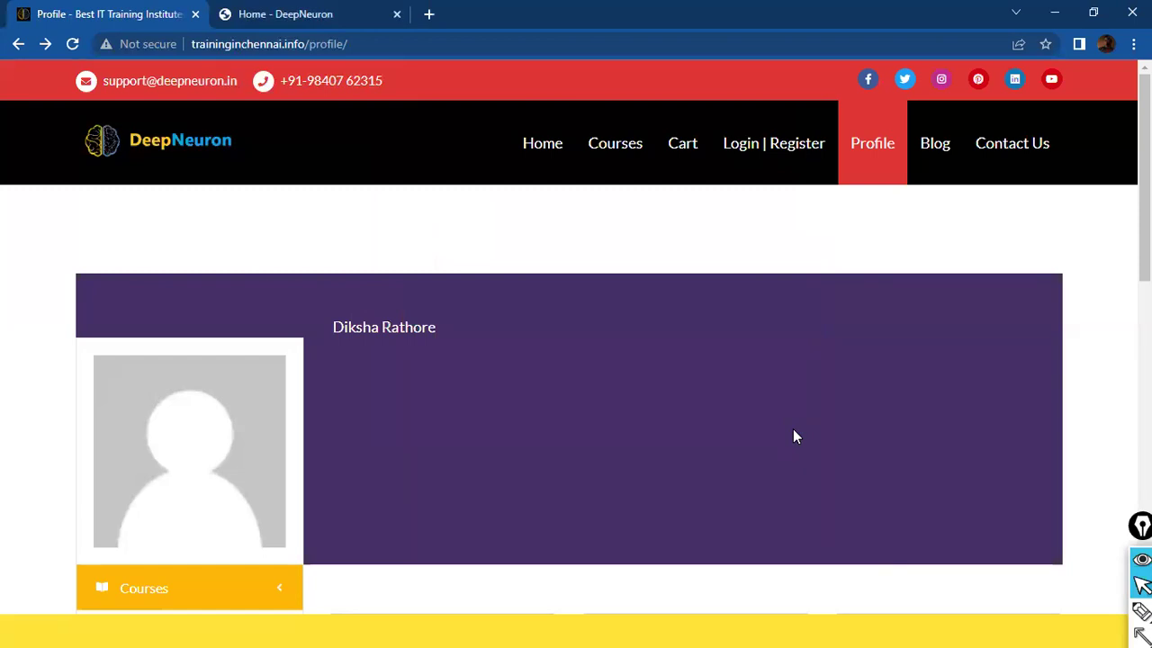
pyautogui.press('super')
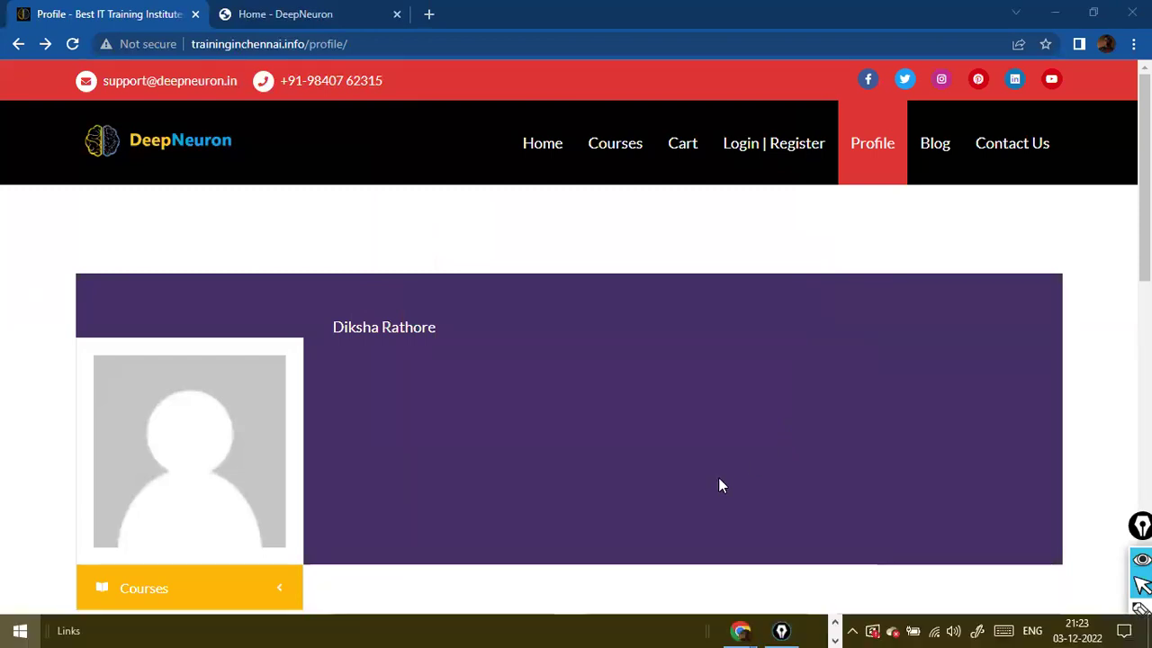
pyautogui.click(835, 630)
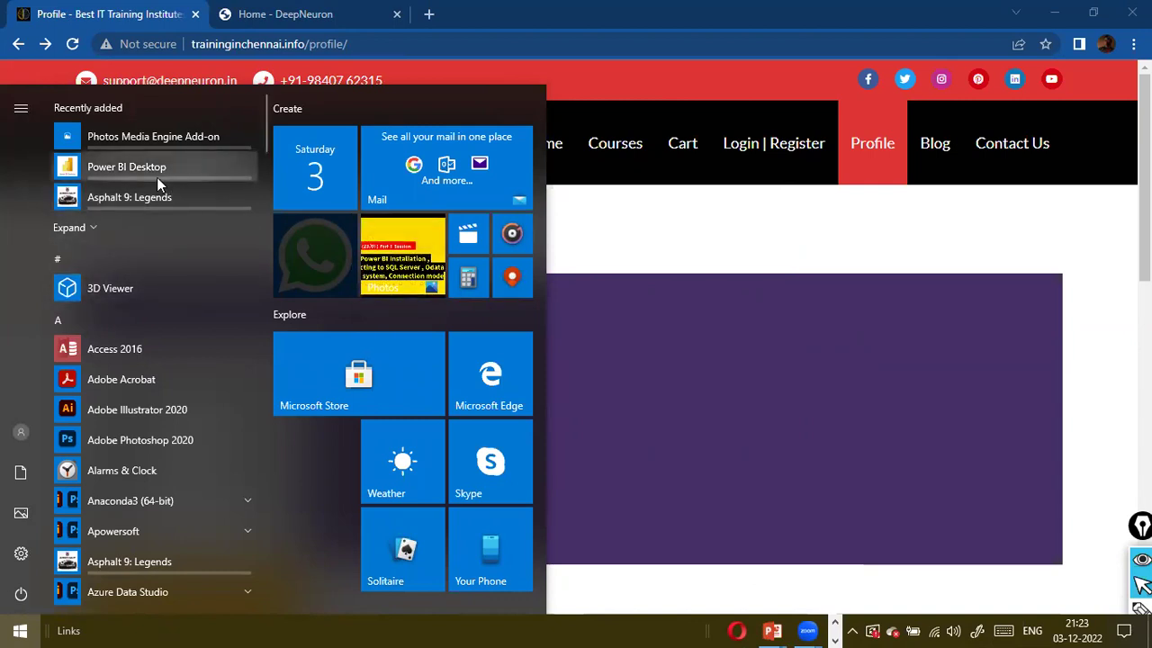
pyautogui.click(636, 490)
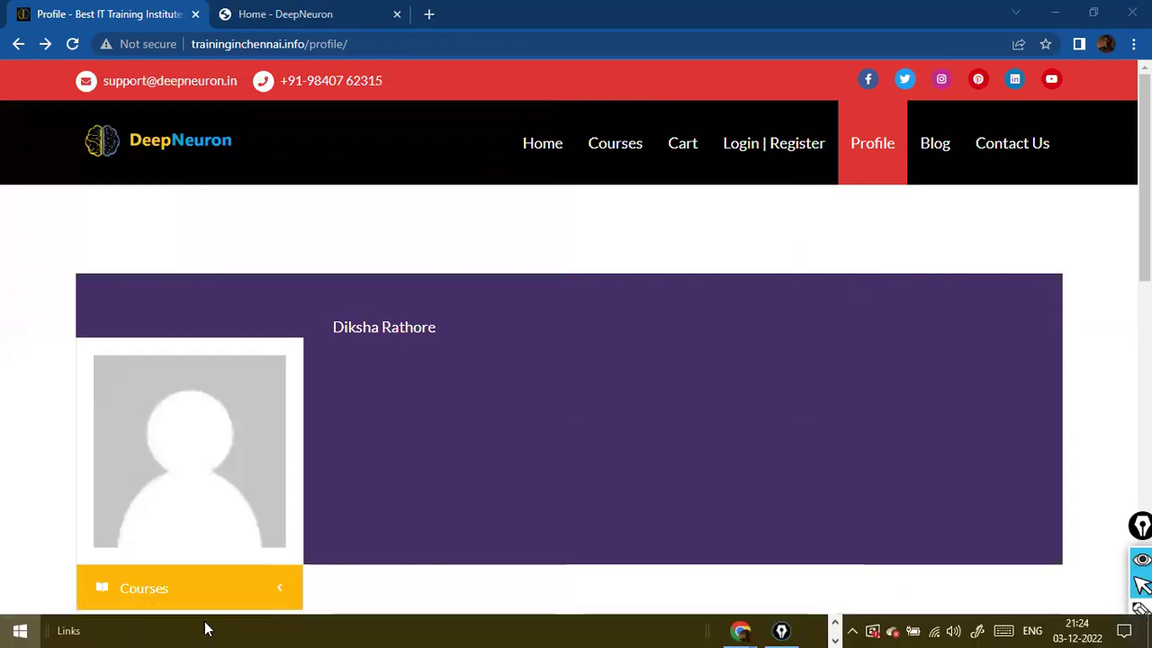
pyautogui.press('super')
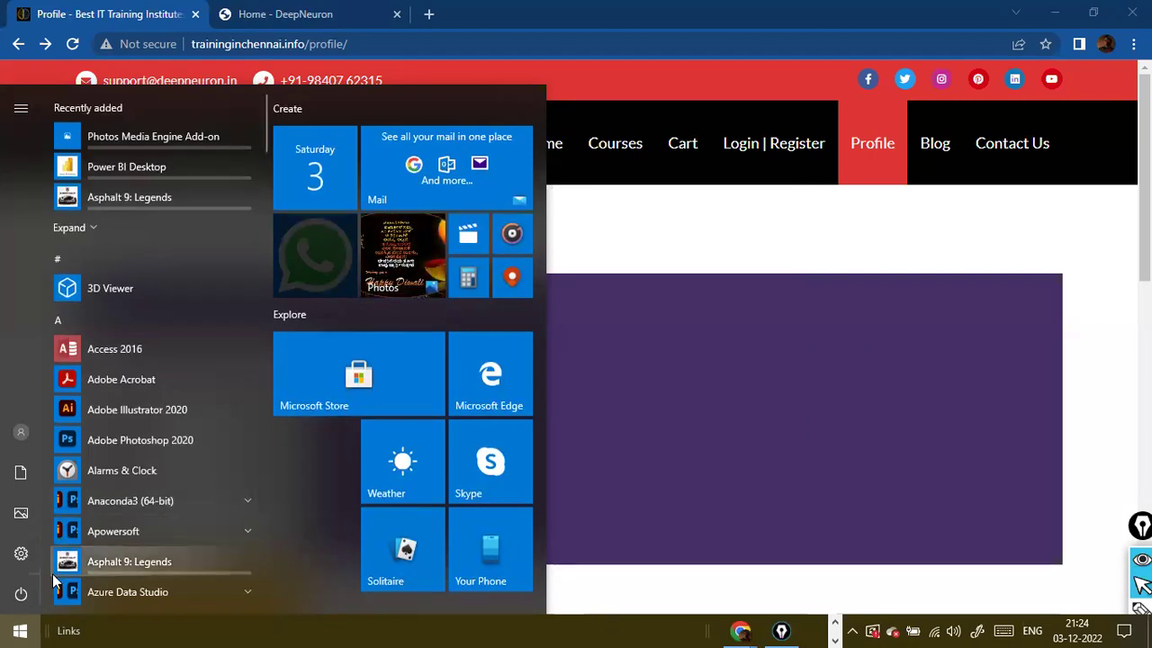
pyautogui.click(75, 616)
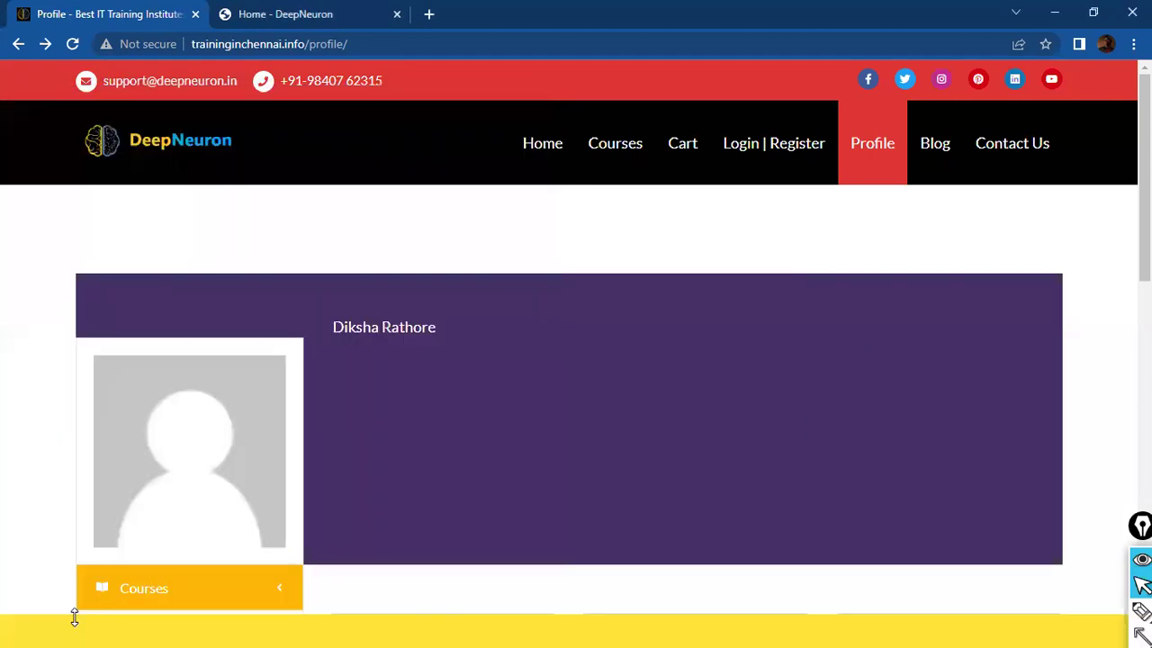
# Search Windows for "power bi desktop" and launch the Power BI Desktop app.
pyautogui.press('super')
pyautogui.write('power')
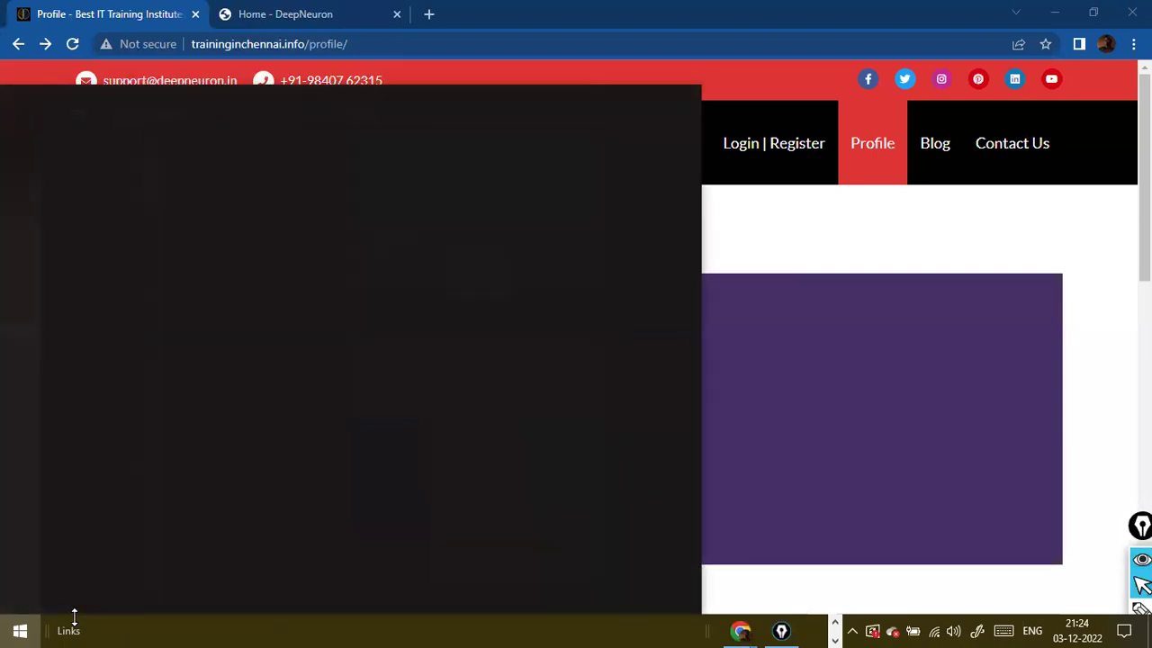
pyautogui.write(' bi ')
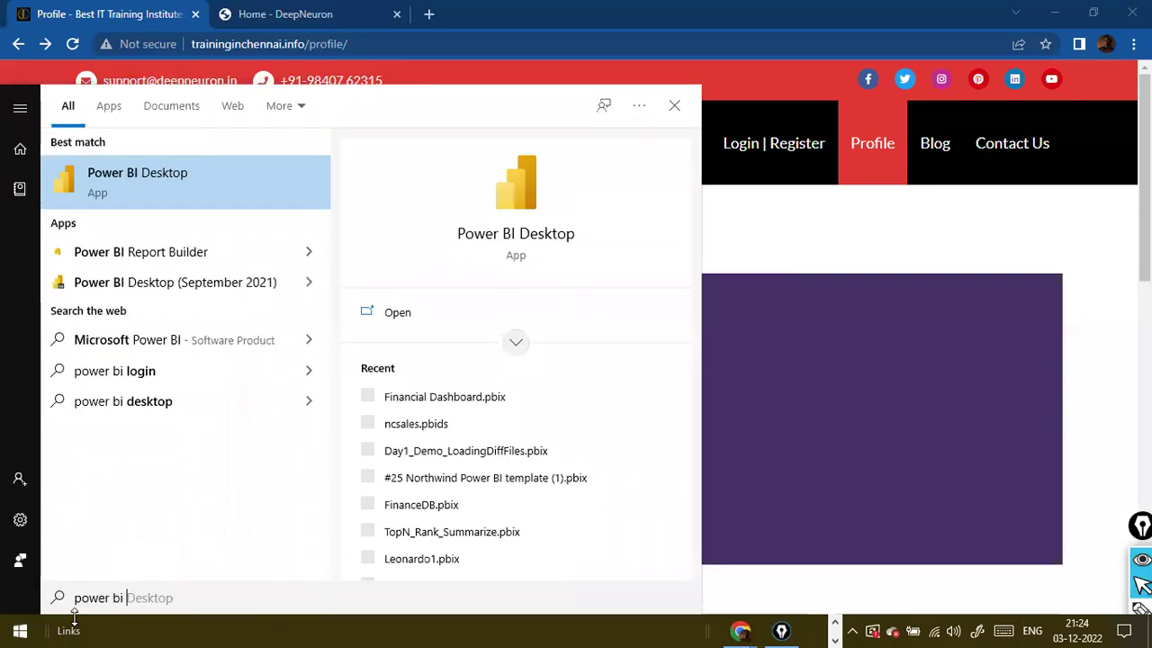
pyautogui.write('desktop')
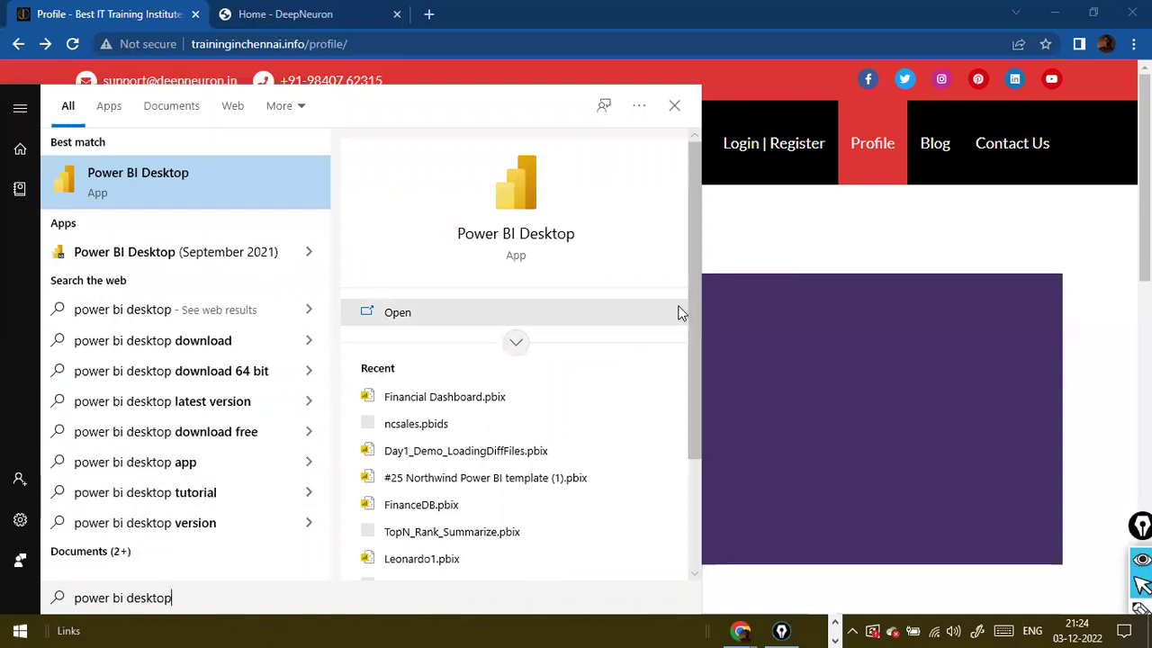
pyautogui.click(139, 184)
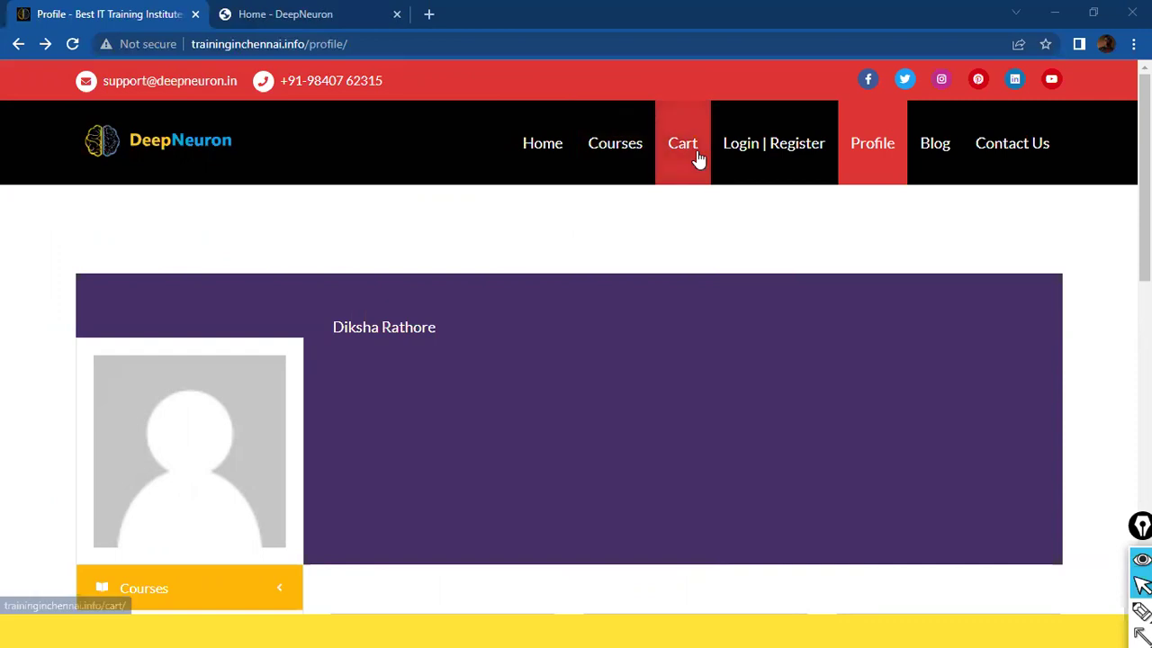
pyautogui.tripleClick(266, 59)
pyautogui.click(213, 160)
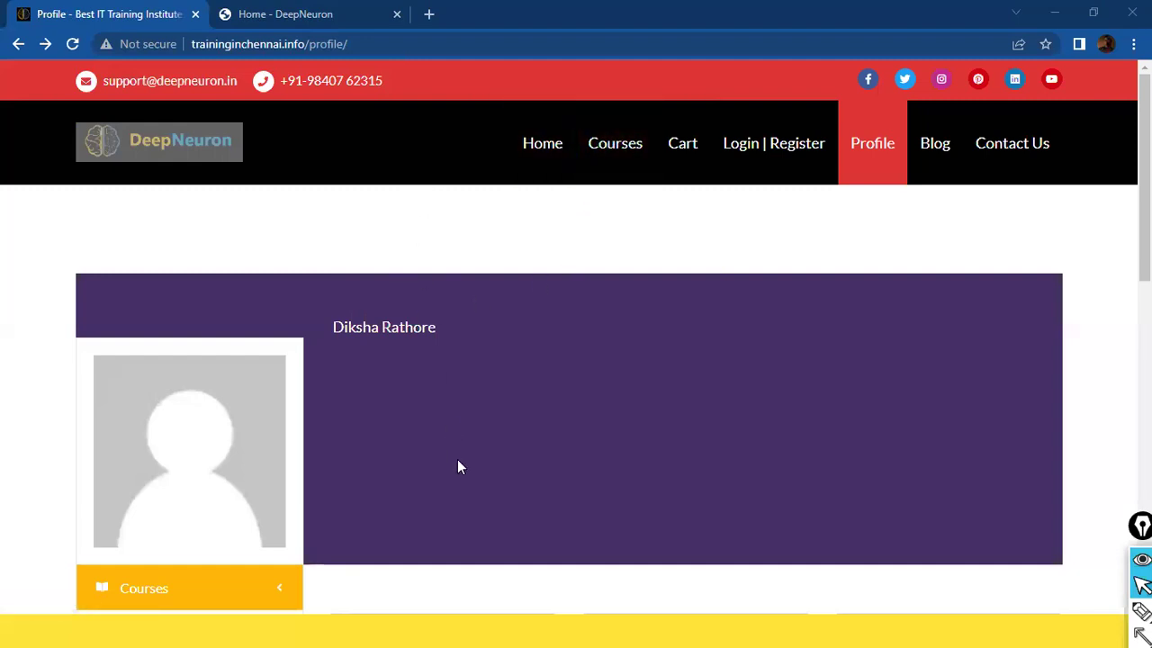
pyautogui.press('super')
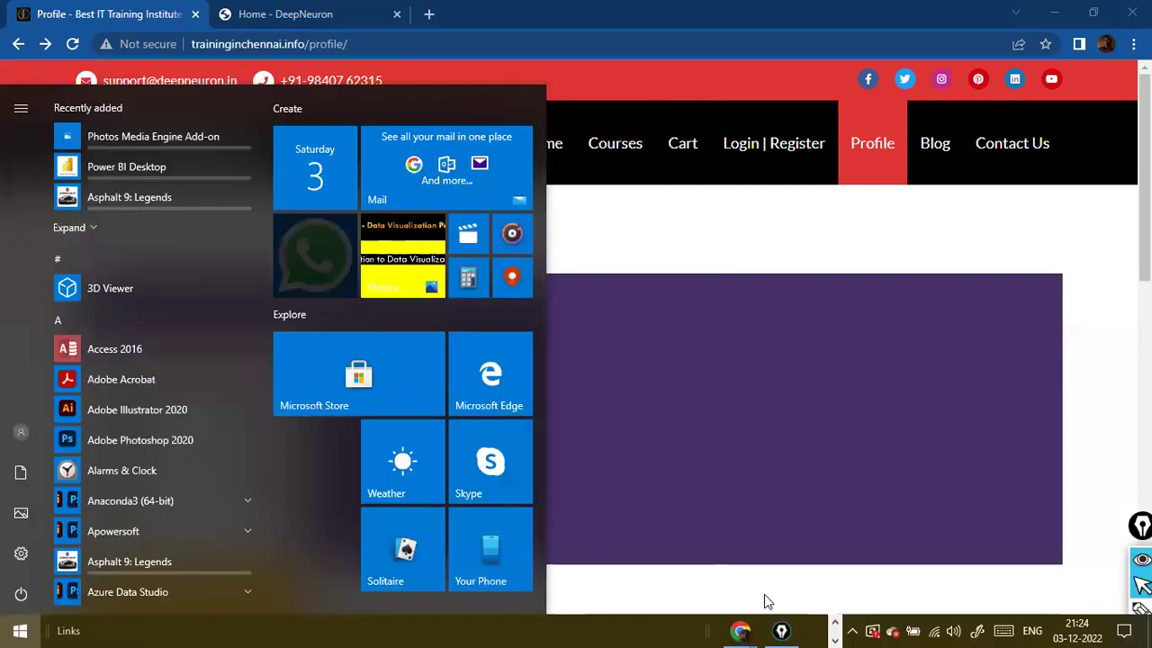
pyautogui.click(835, 623)
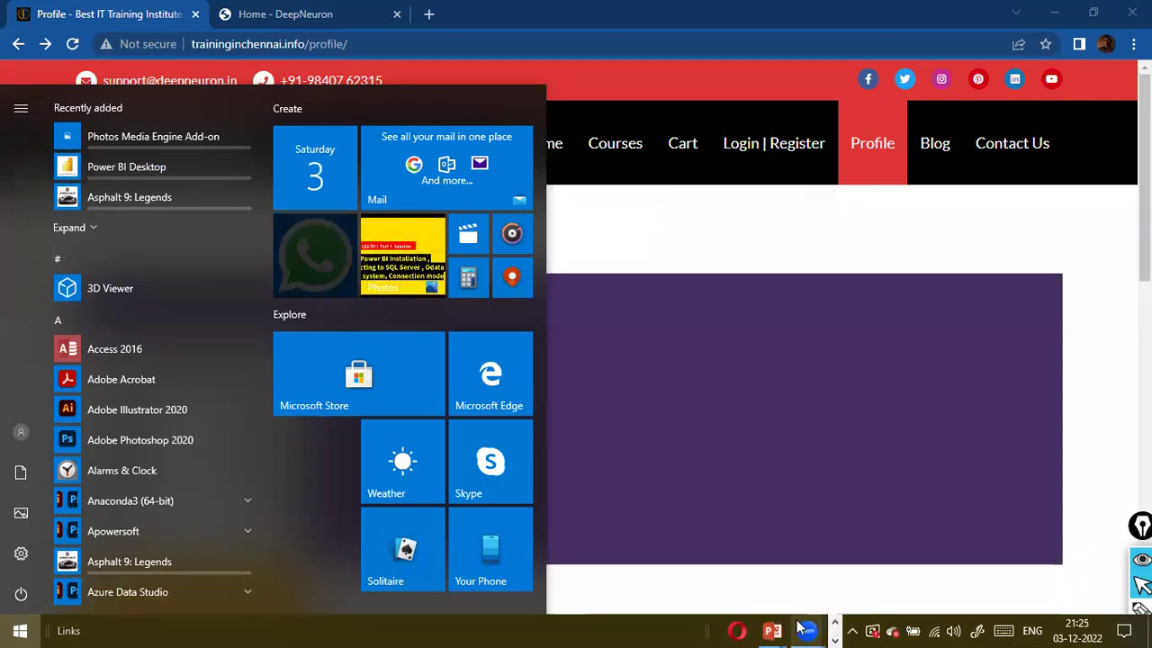
pyautogui.click(781, 312)
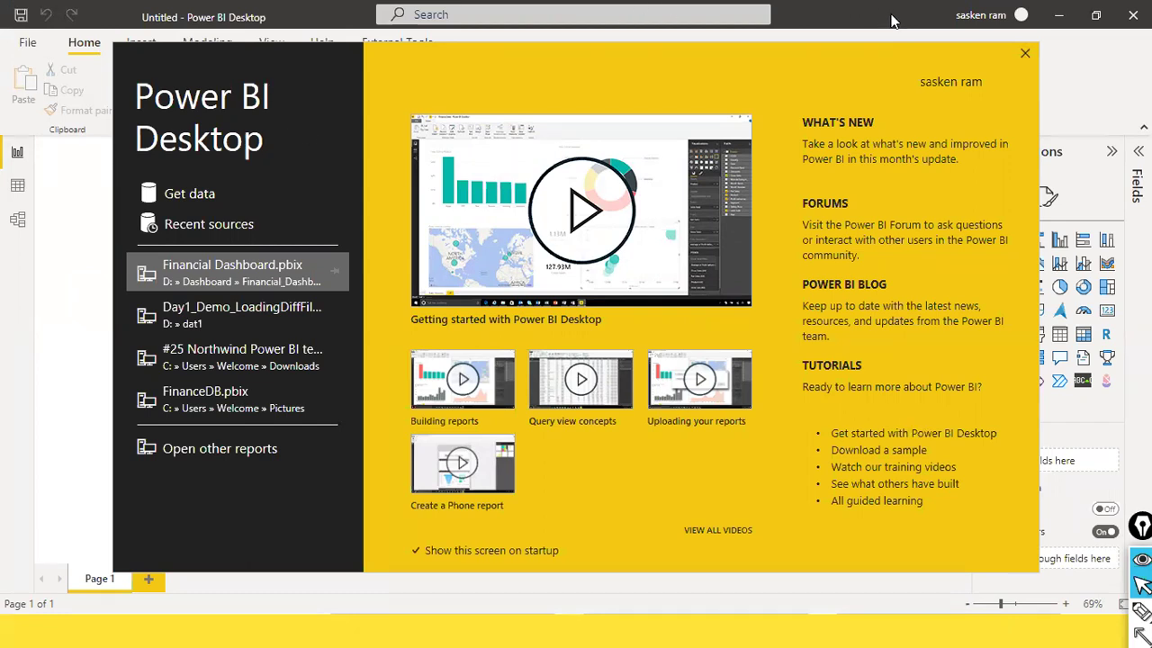
# Dismiss the start screen and annotate the report canvas with a red rectangle and the Visualizations pane with a red arrow.
pyautogui.press('Escape')
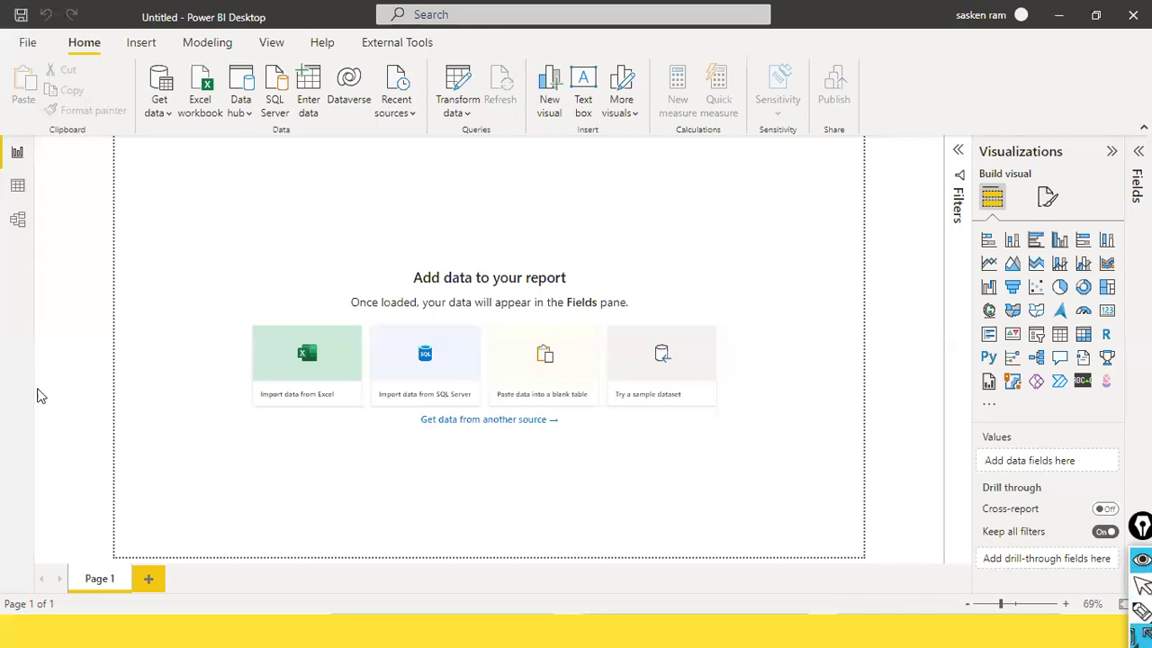
pyautogui.moveTo(36, 142)
pyautogui.mouseDown()
pyautogui.moveTo(453, 438)
pyautogui.moveTo(975, 560)
pyautogui.moveTo(932, 563)
pyautogui.mouseUp()
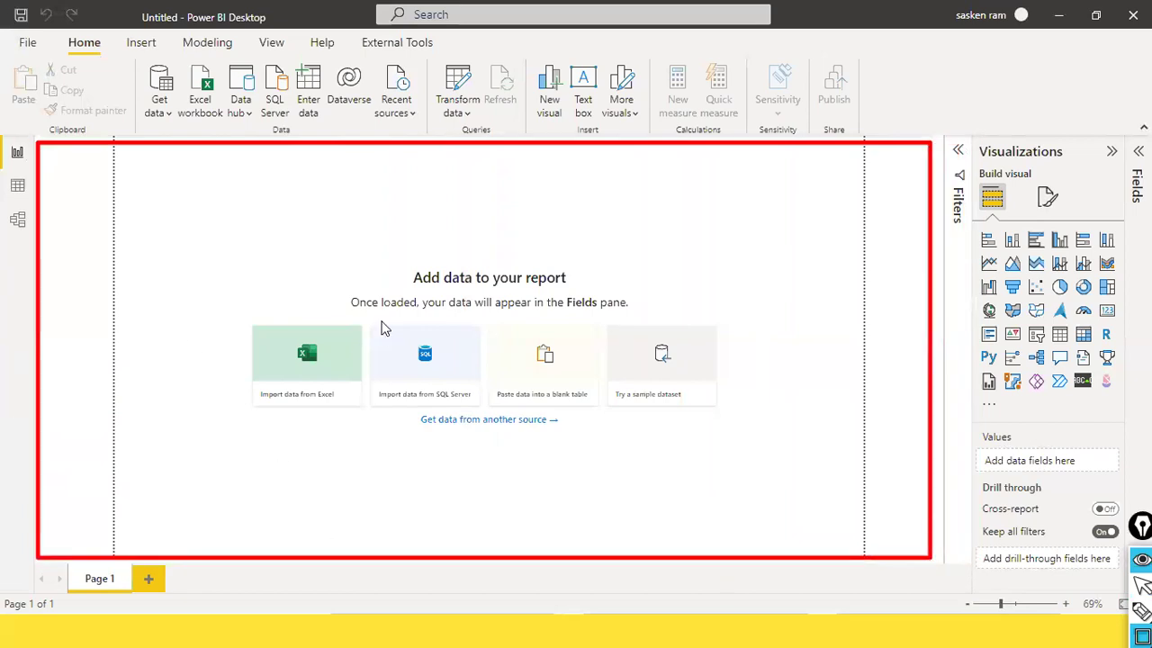
pyautogui.press('Escape')
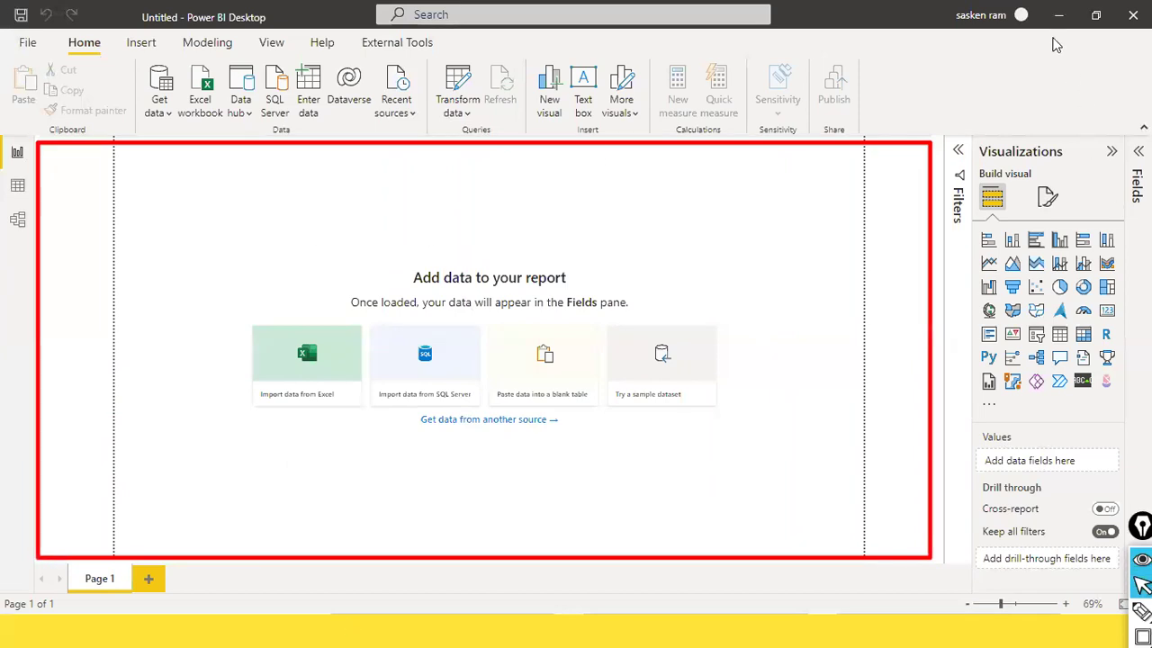
pyautogui.moveTo(1021, 54)
pyautogui.mouseDown()
pyautogui.moveTo(1022, 167)
pyautogui.moveTo(1026, 136)
pyautogui.mouseUp()
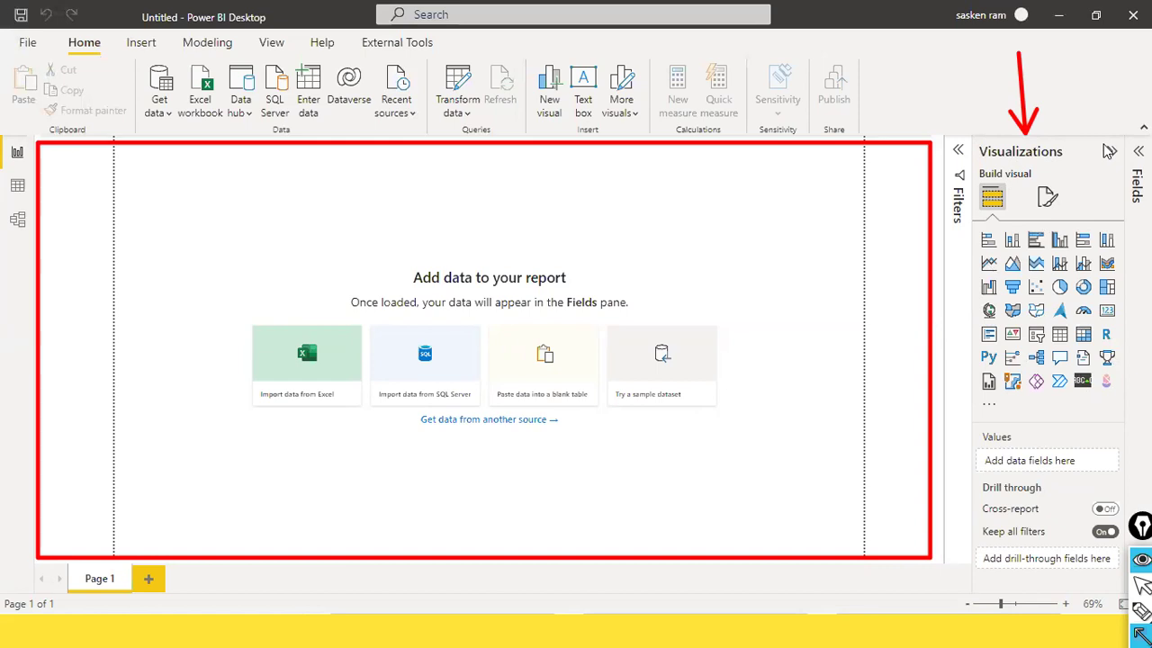
pyautogui.press('Escape')
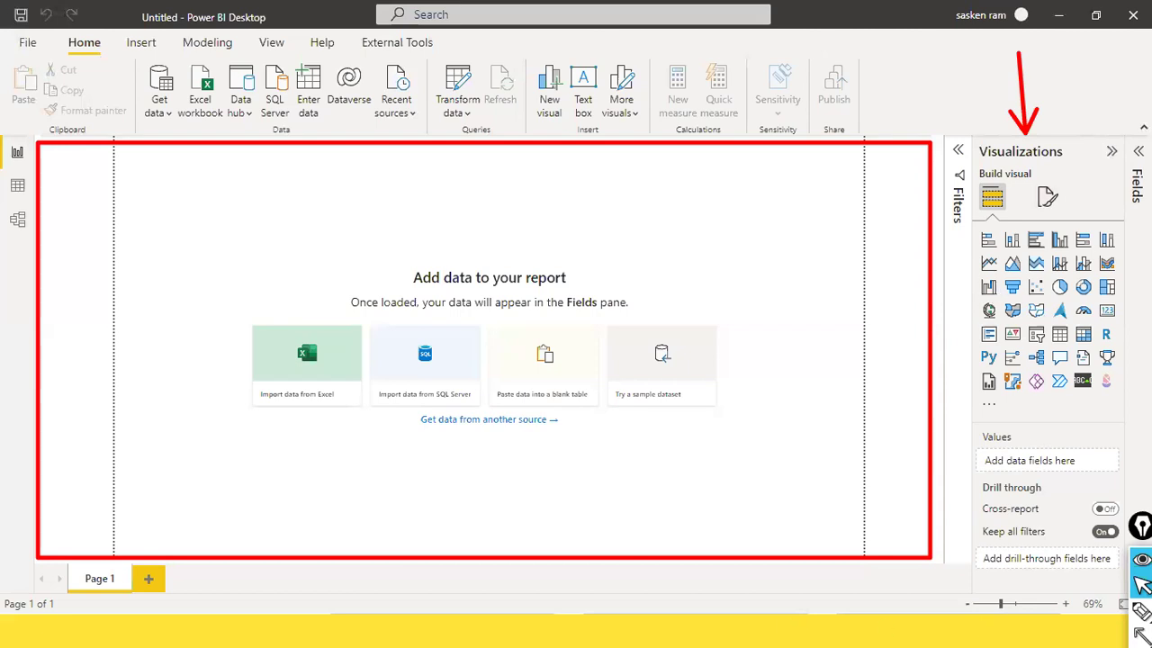
# Add an empty clustered column chart to Page 1, move it toward the middle of the canvas and leave it selected.
pyautogui.click(1061, 241)
pyautogui.moveTo(261, 210); pyautogui.dragTo(466, 326)
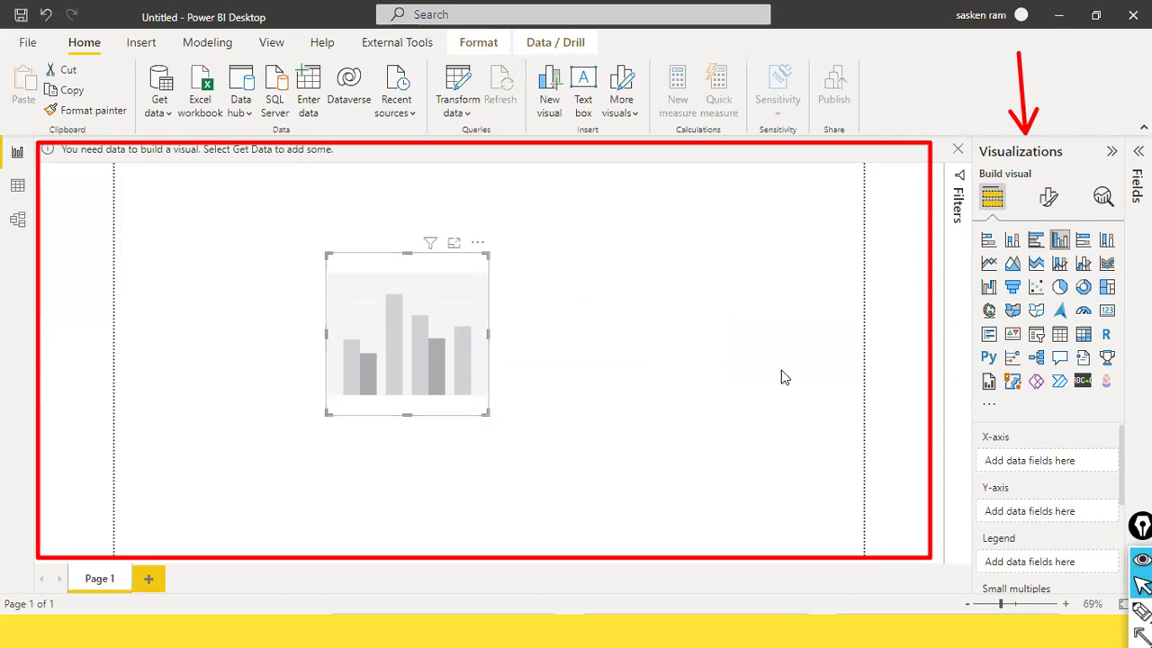
pyautogui.click(627, 312)
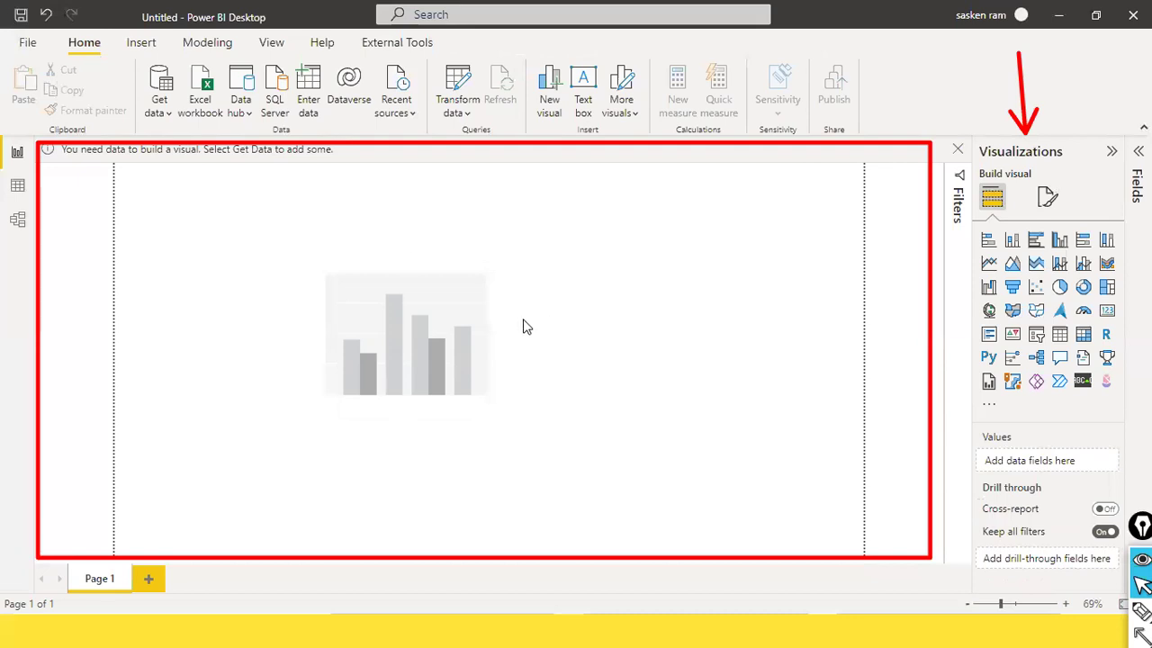
pyautogui.click(456, 292)
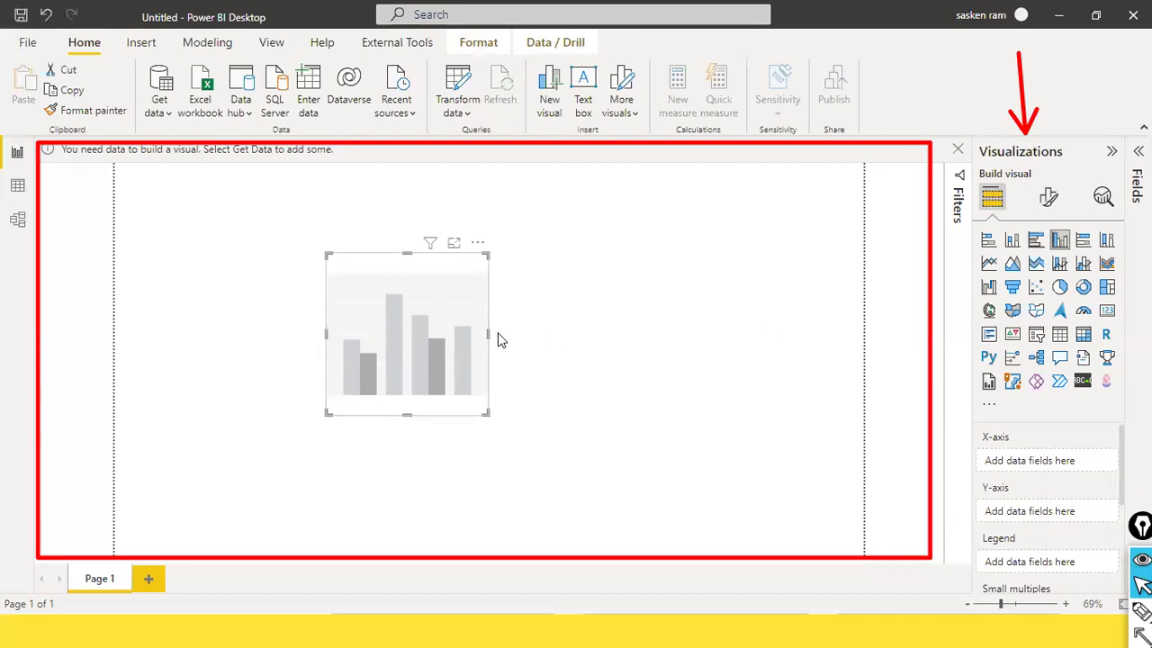
# Widen the empty clustered column chart to about double its width by extending its right edge, and deselect it.
pyautogui.moveTo(489, 331); pyautogui.dragTo(667, 346)
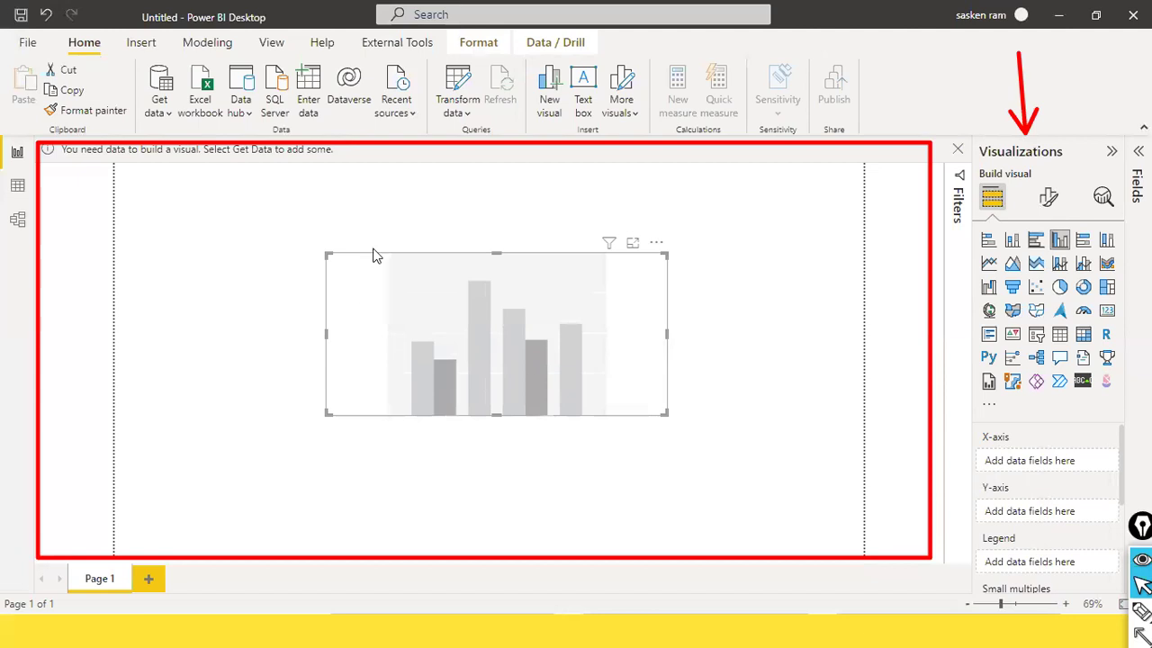
pyautogui.click(437, 225)
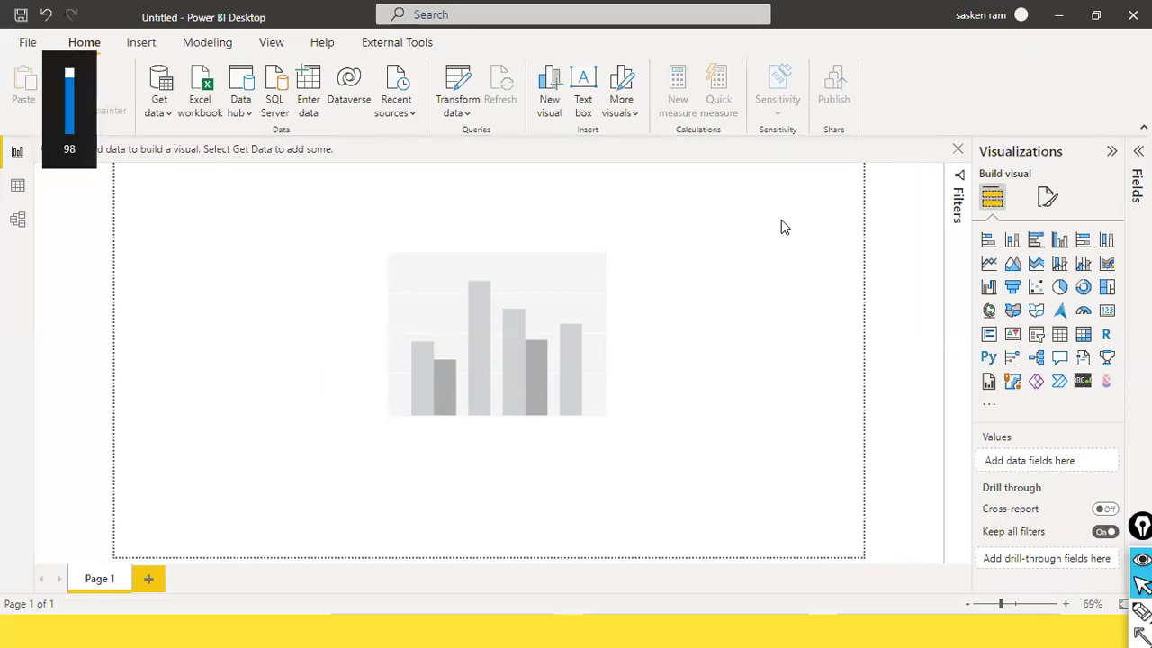
pyautogui.moveTo(781, 225); pyautogui.dragTo(445, 245)
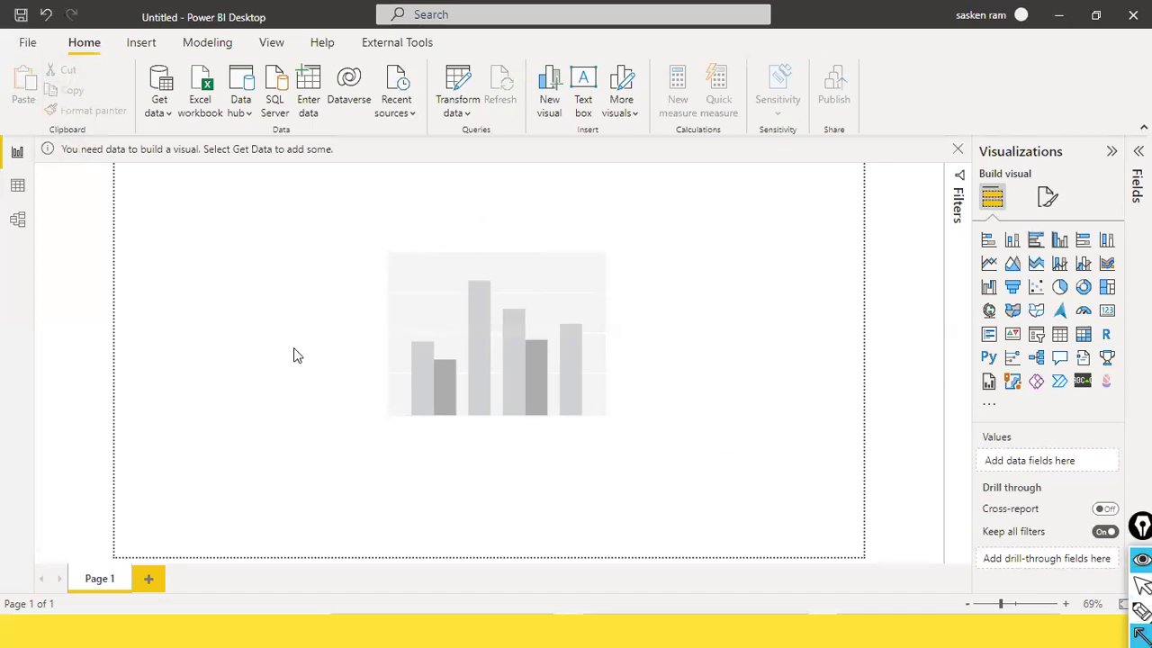
# Annotate the Model view icon with a red arrow pointing at it and switch to Model view.
pyautogui.moveTo(251, 236); pyautogui.dragTo(37, 226)
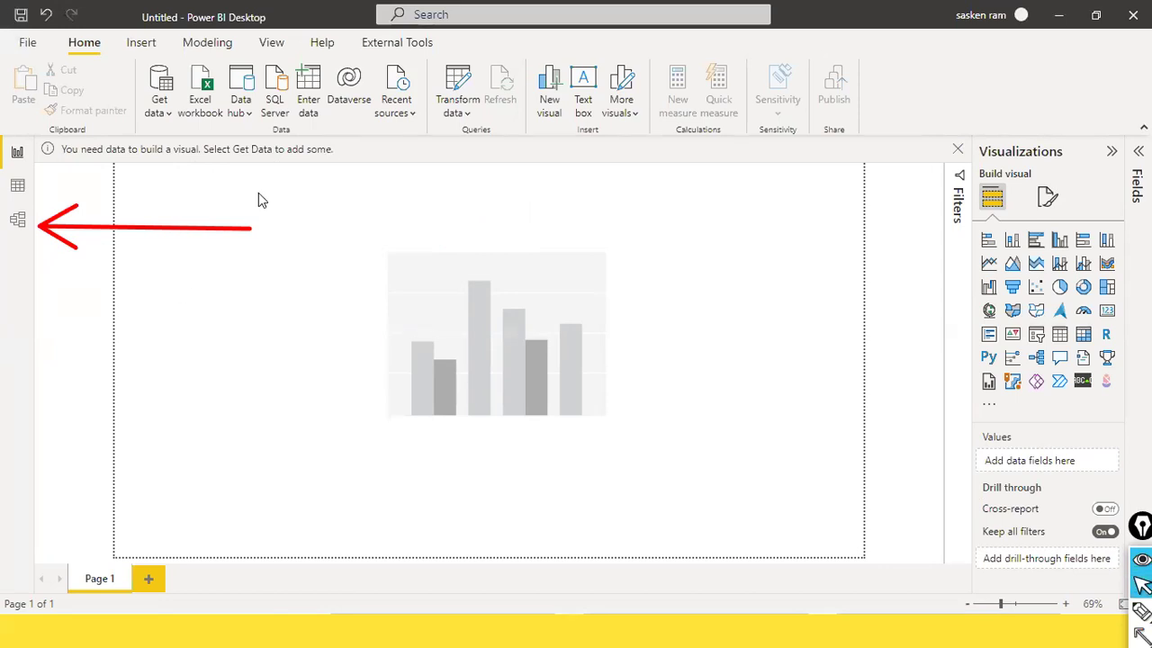
pyautogui.click(18, 222)
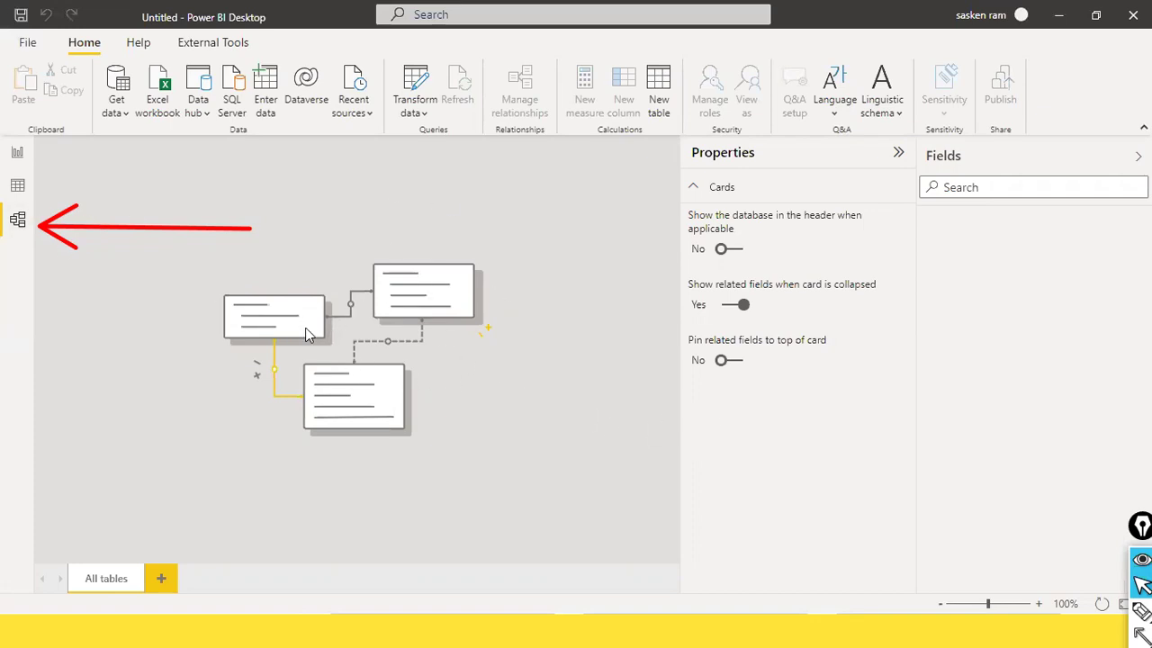
# Annotate the Model view's placeholder diagram with three red arrows, one pointing at each table card.
pyautogui.moveTo(99, 320); pyautogui.dragTo(207, 322)
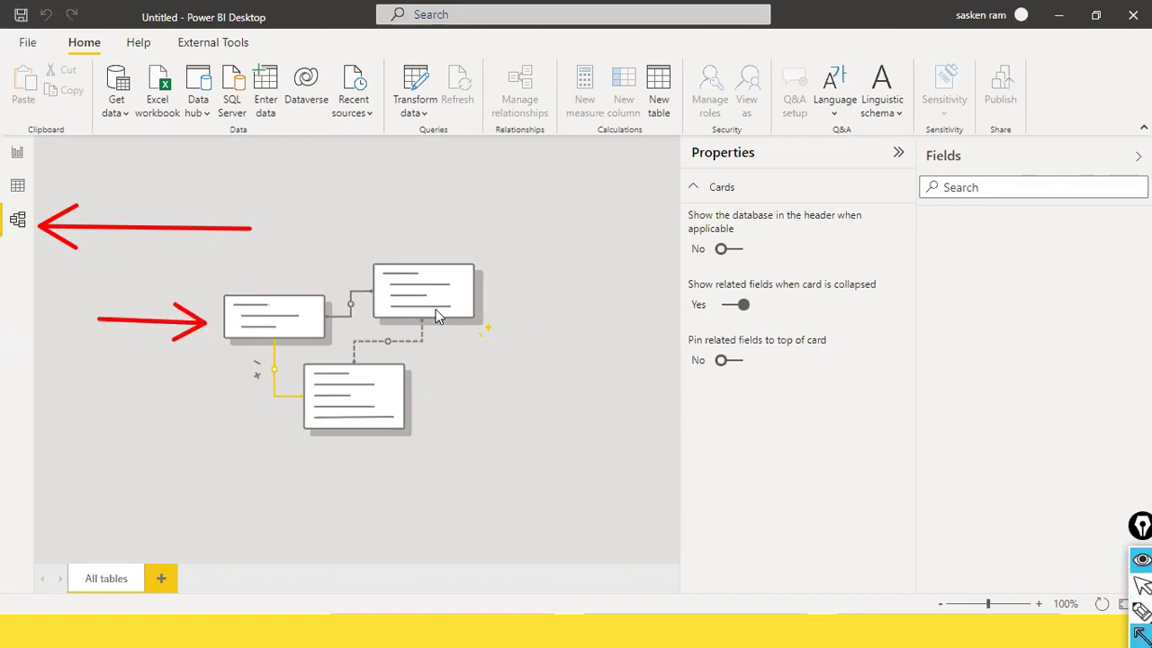
pyautogui.moveTo(419, 177); pyautogui.dragTo(419, 241)
pyautogui.moveTo(412, 519); pyautogui.dragTo(387, 441)
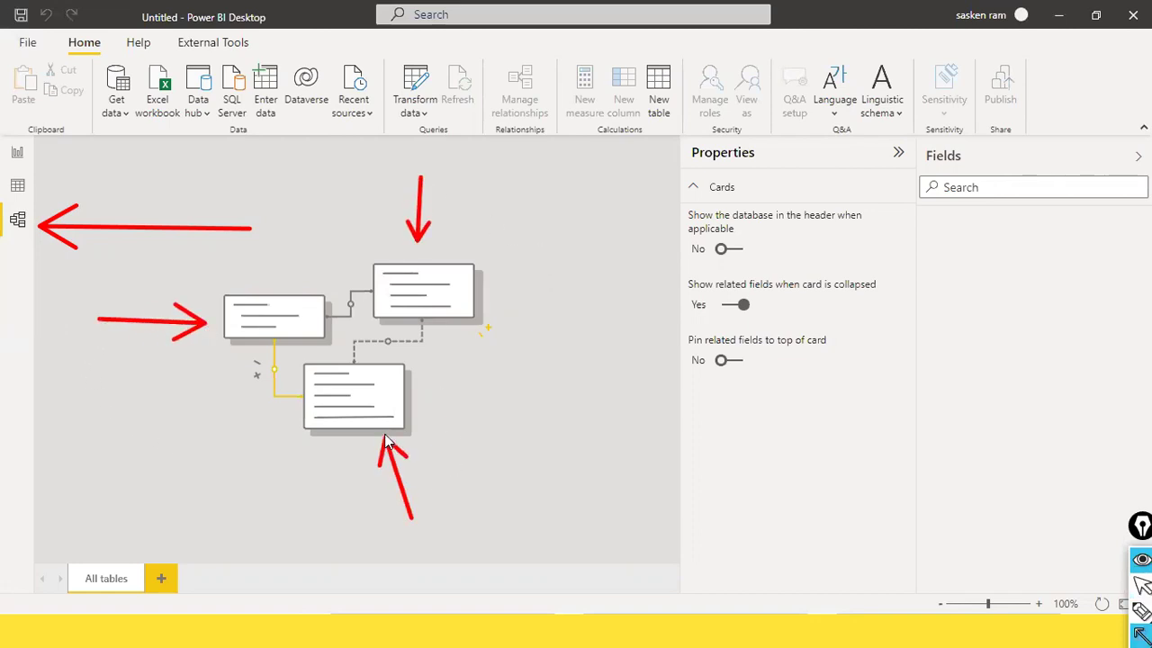